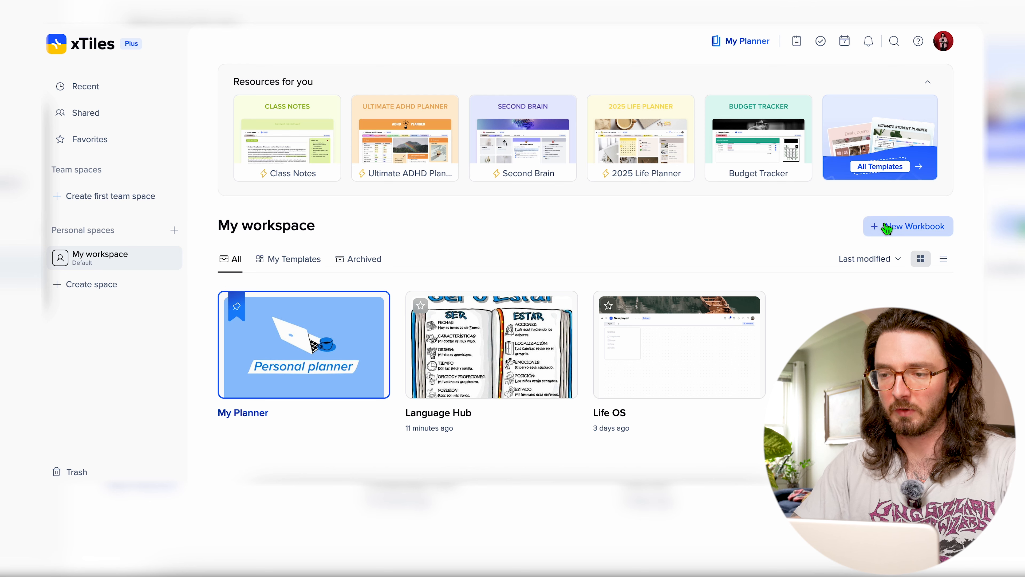
Step: Create a new workbook titled "Language Hub" with the globe emoji as its icon
{"action": "left_click", "coordinate": [884, 252]}
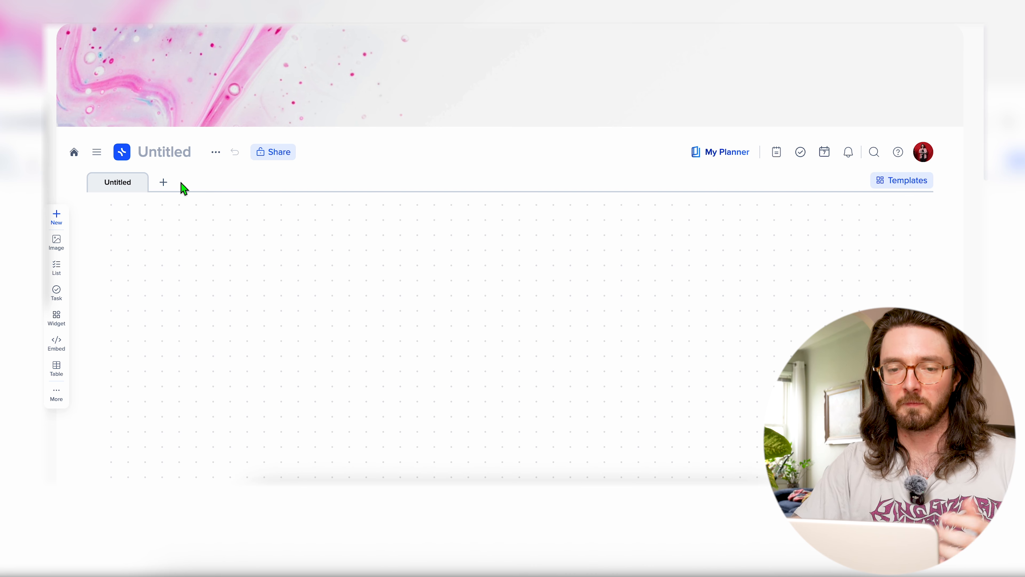
{"action": "left_click", "coordinate": [156, 154]}
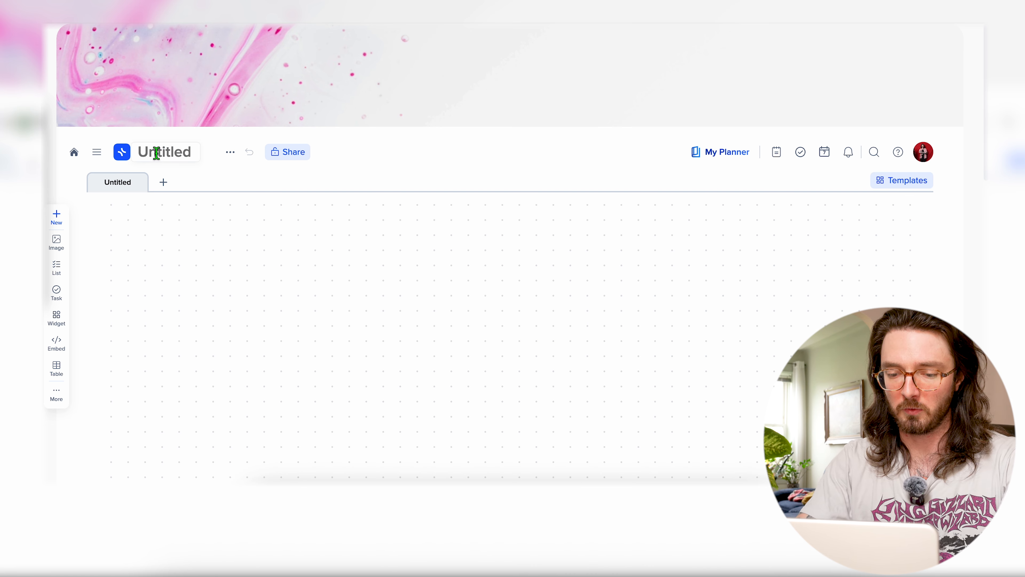
{"action": "type", "text": "Languag"}
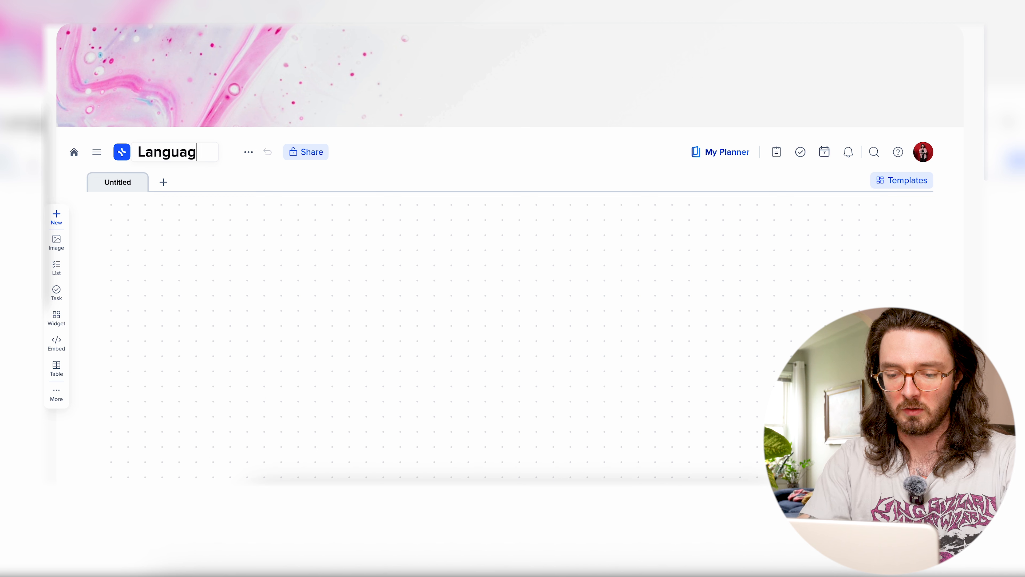
{"action": "type", "text": "e Hub"}
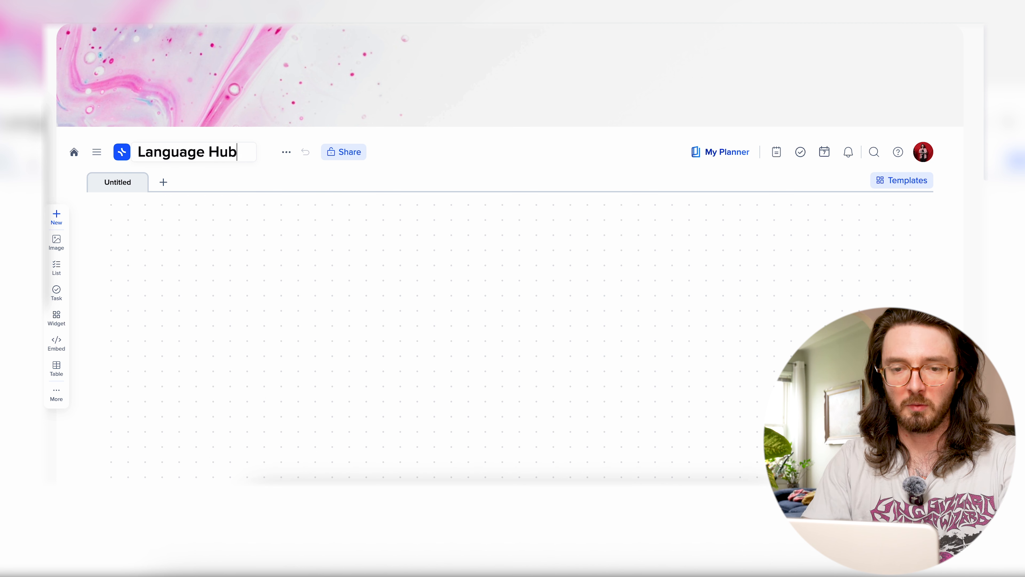
{"action": "left_click", "coordinate": [121, 152]}
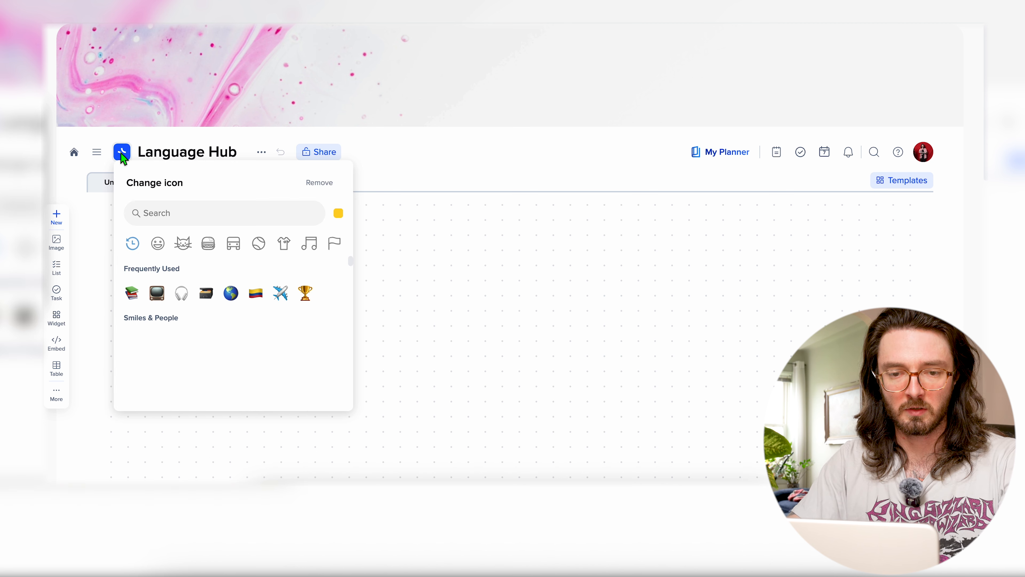
{"action": "left_click", "coordinate": [232, 293]}
Step: Replace the workbook cover with the red flowers photo found by searching Unsplash for "flowers"
{"action": "mouse_move", "coordinate": [666, 93]}
{"action": "left_click", "coordinate": [887, 109]}
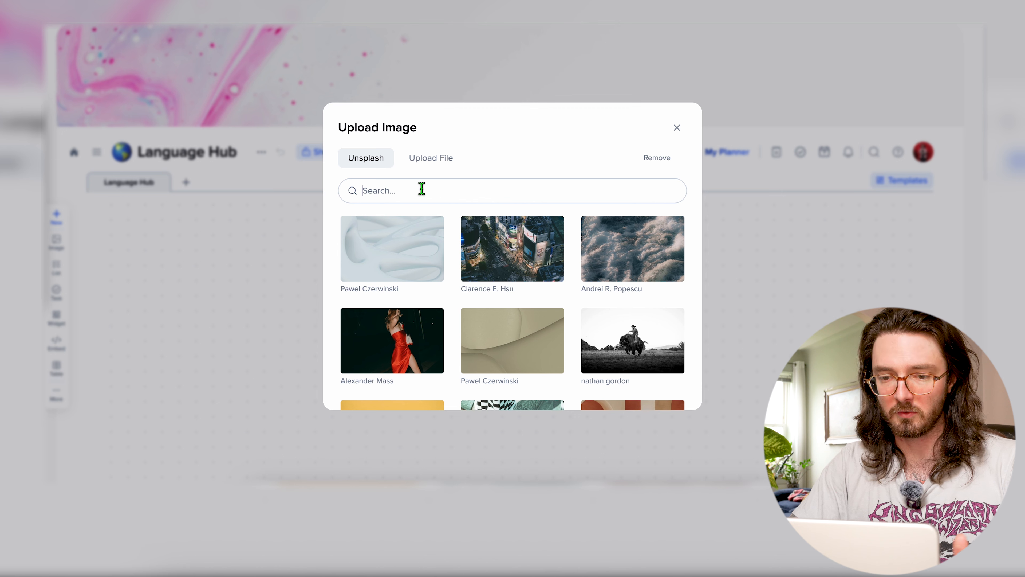
{"action": "type", "text": "flowers"}
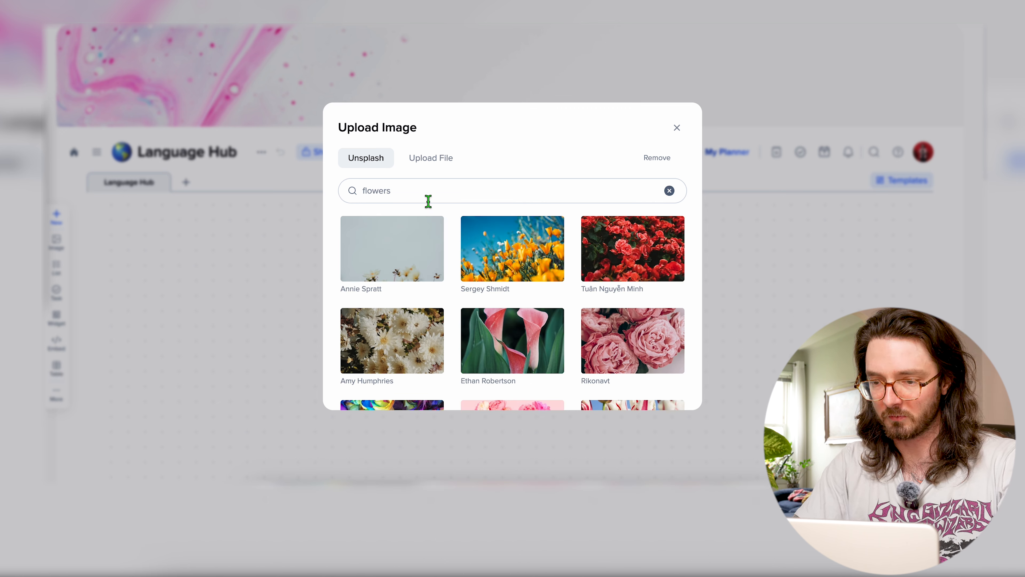
{"action": "left_click", "coordinate": [626, 252]}
{"action": "left_click", "coordinate": [677, 128]}
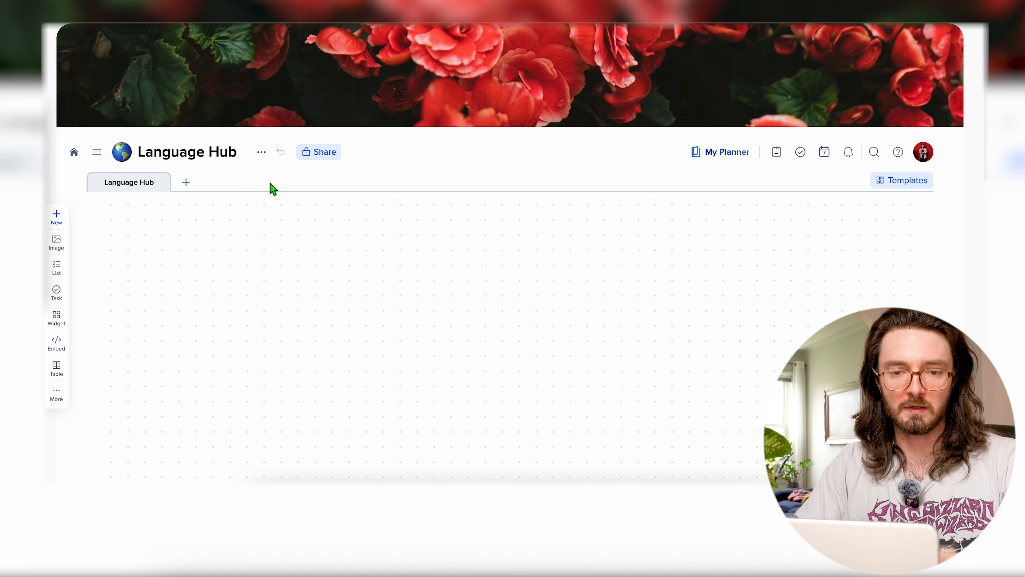
Step: Rename the workbook's only page tab to "Learning"
{"action": "left_click", "coordinate": [129, 185]}
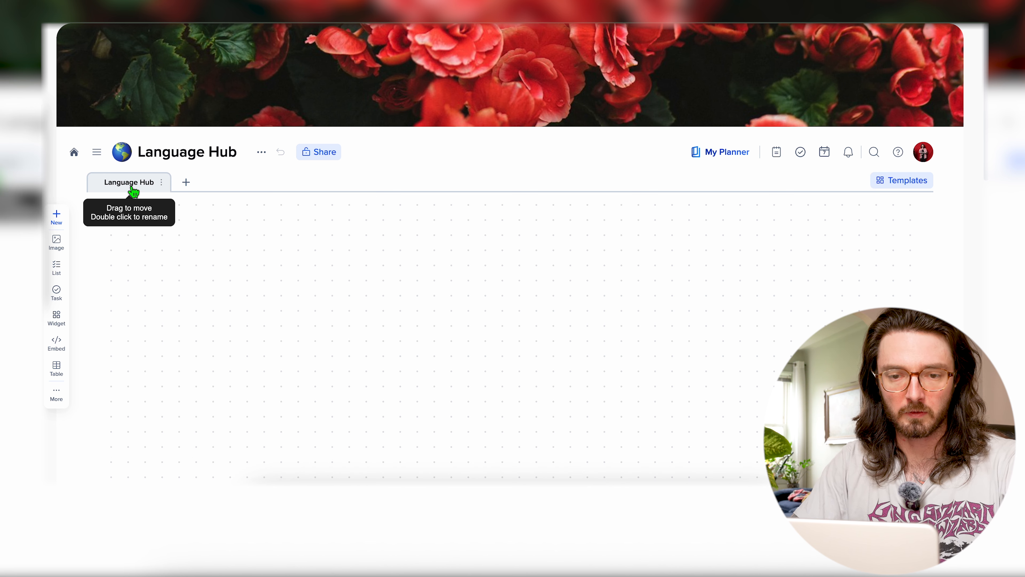
{"action": "left_click", "coordinate": [130, 185]}
{"action": "type", "text": "Lea"}
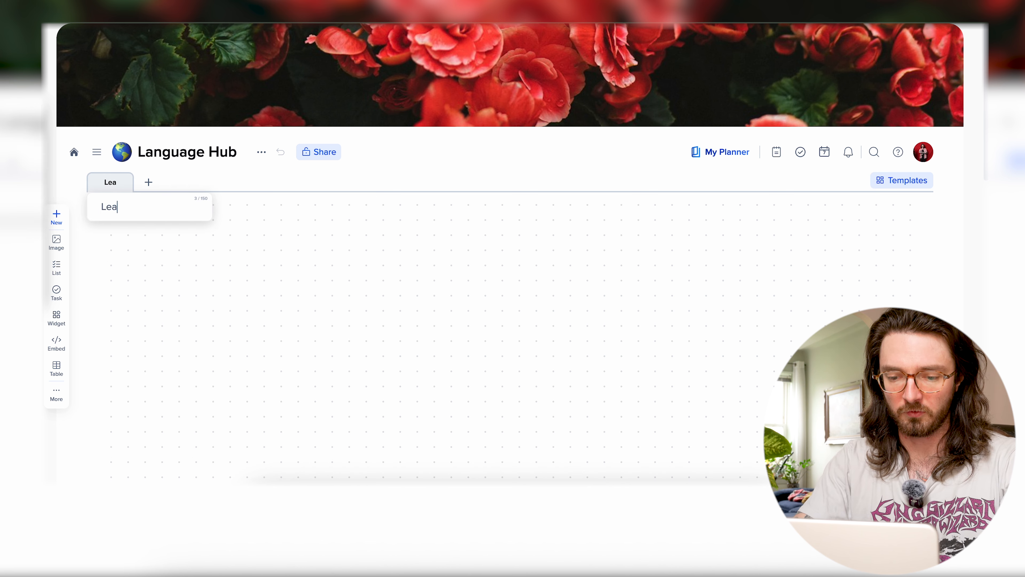
{"action": "type", "text": "rning"}
{"action": "key", "text": "Return"}
Step: Draw three empty tiles of similar size side by side in a row on the Learning page
{"action": "left_click", "coordinate": [115, 206]}
{"action": "mouse_move", "coordinate": [114, 205]}
{"action": "left_mouse_down"}
{"action": "mouse_move", "coordinate": [293, 357]}
{"action": "mouse_move", "coordinate": [307, 413]}
{"action": "left_mouse_up"}
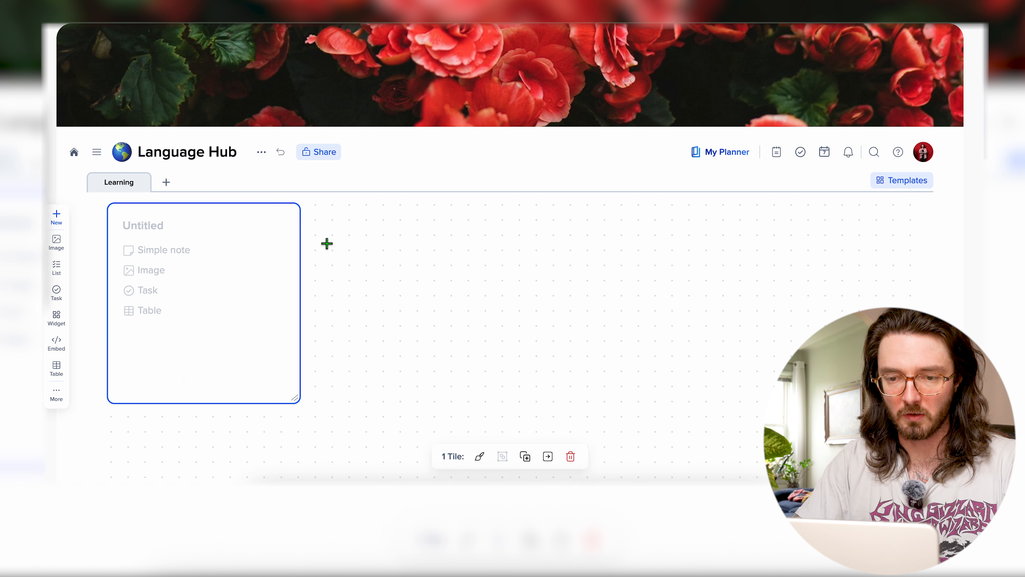
{"action": "left_click_drag", "start_coordinate": [317, 205], "coordinate": [515, 402]}
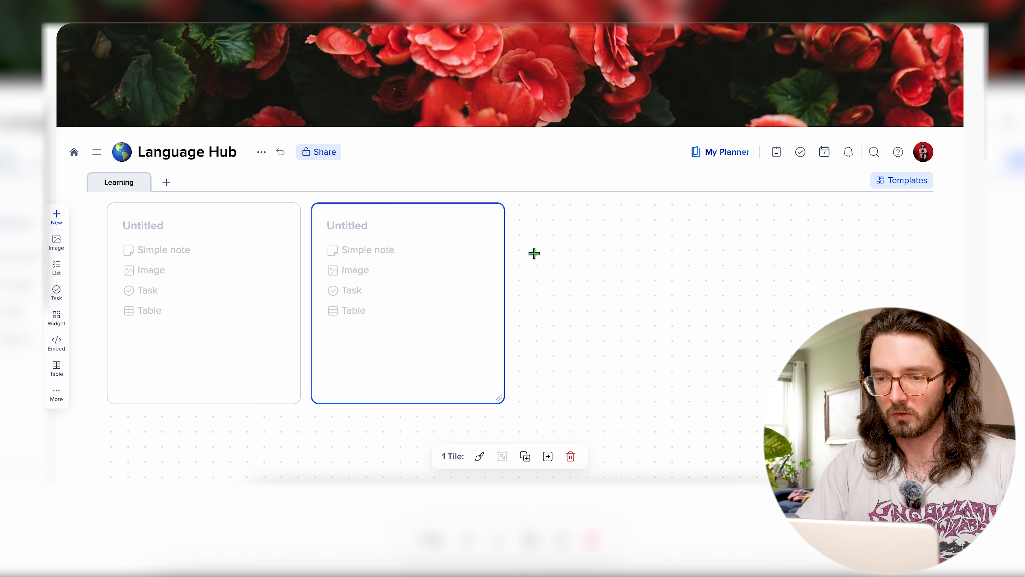
{"action": "left_click_drag", "start_coordinate": [520, 209], "coordinate": [697, 403]}
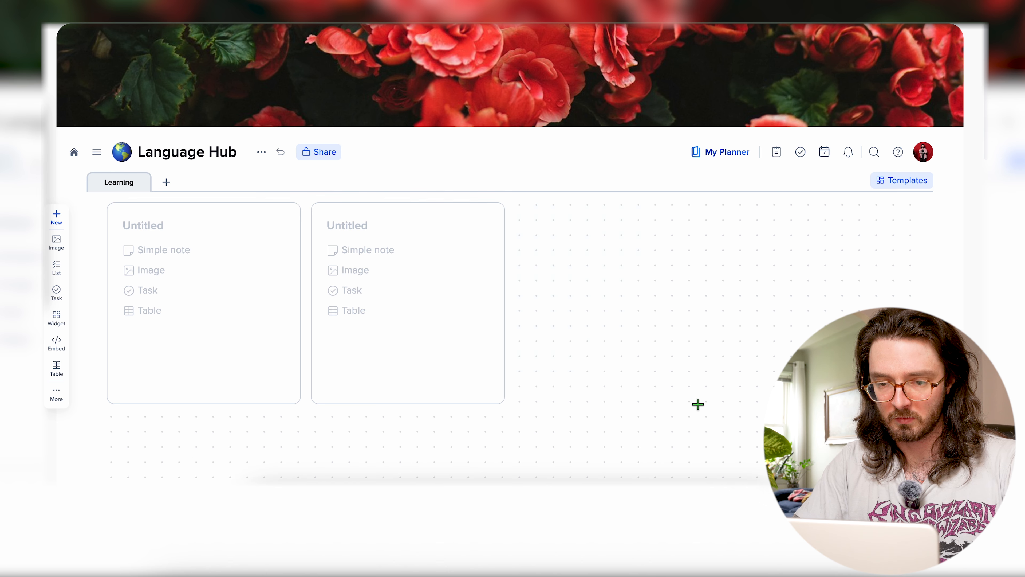
Step: Title the three tiles, in order, "Check Everyday", "Priorities" and "Goals"
{"action": "left_click", "coordinate": [160, 224]}
{"action": "type", "text": "Check Everyday"}
{"action": "left_click", "coordinate": [345, 227]}
{"action": "type", "text": "Priorities"}
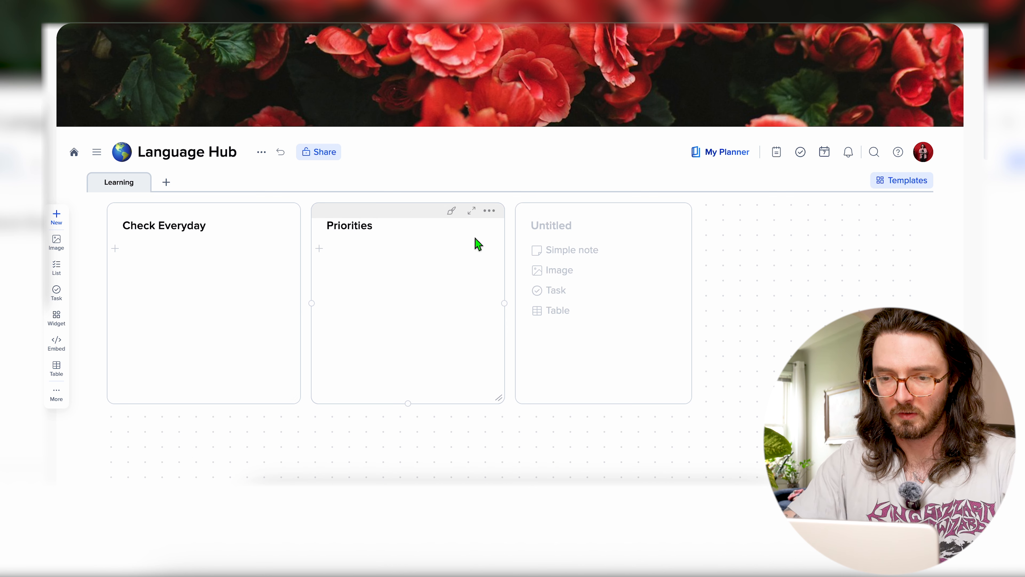
{"action": "left_click", "coordinate": [549, 228]}
{"action": "type", "text": "Goals"}
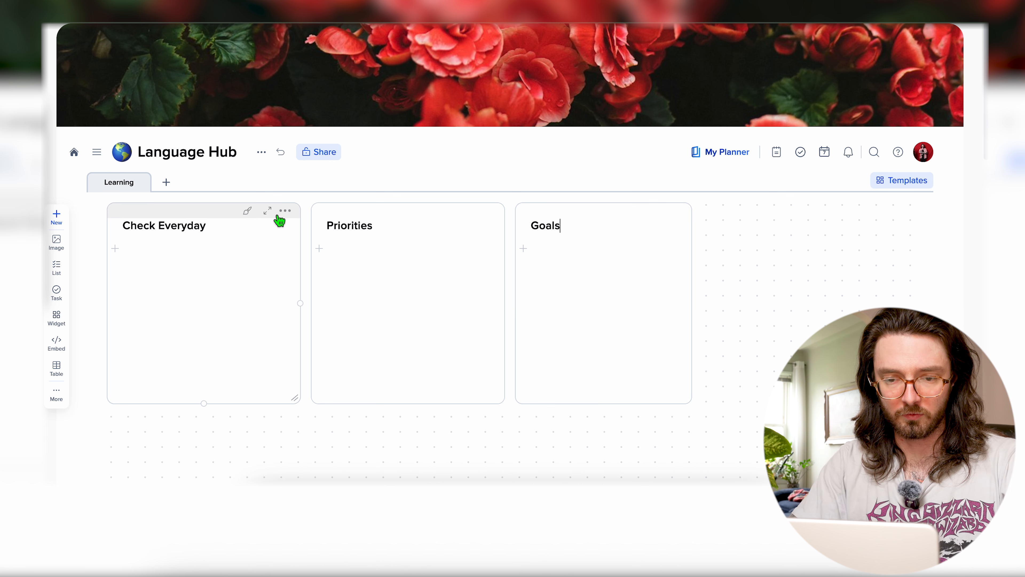
Step: Style the Check Everyday tile with a left-aligned icon, title size L and an orange filled header over a white body
{"action": "left_click", "coordinate": [247, 212]}
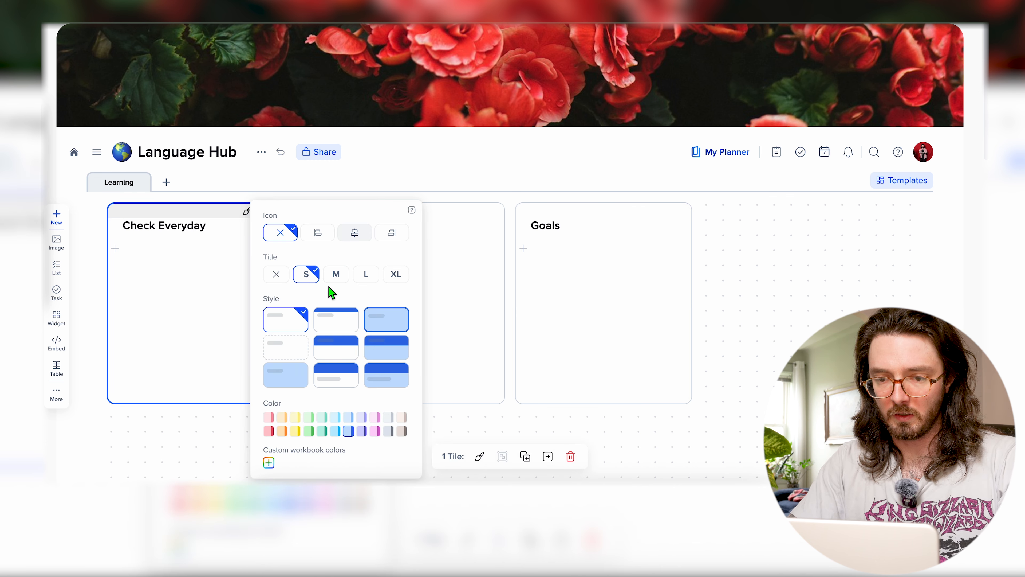
{"action": "left_click", "coordinate": [369, 276]}
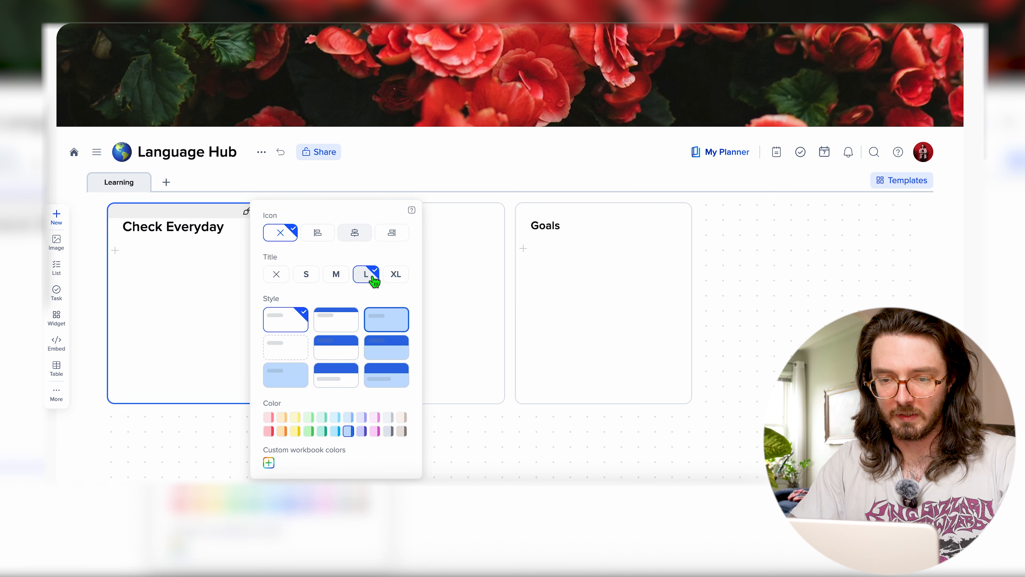
{"action": "left_click", "coordinate": [321, 239]}
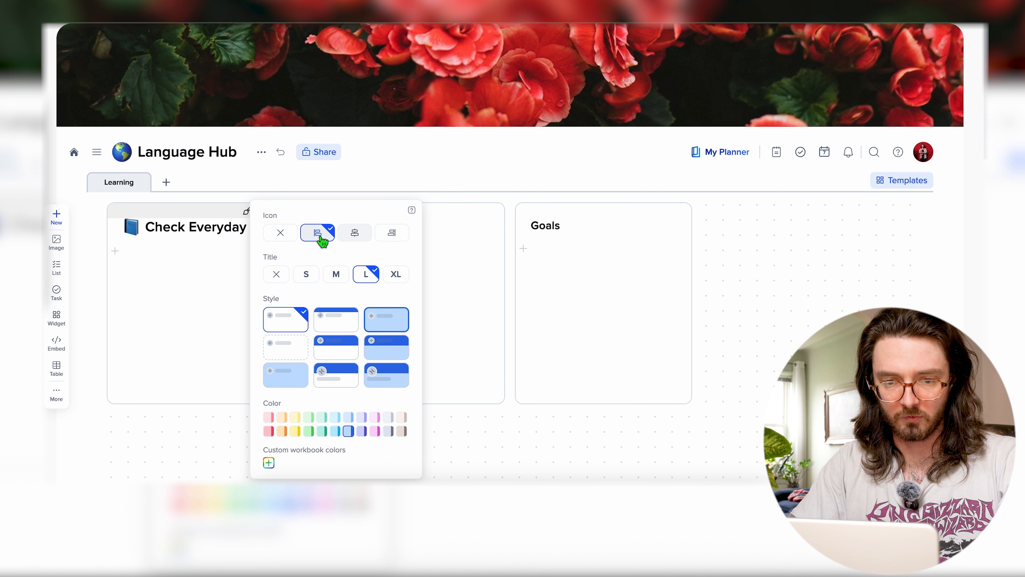
{"action": "left_click", "coordinate": [348, 354]}
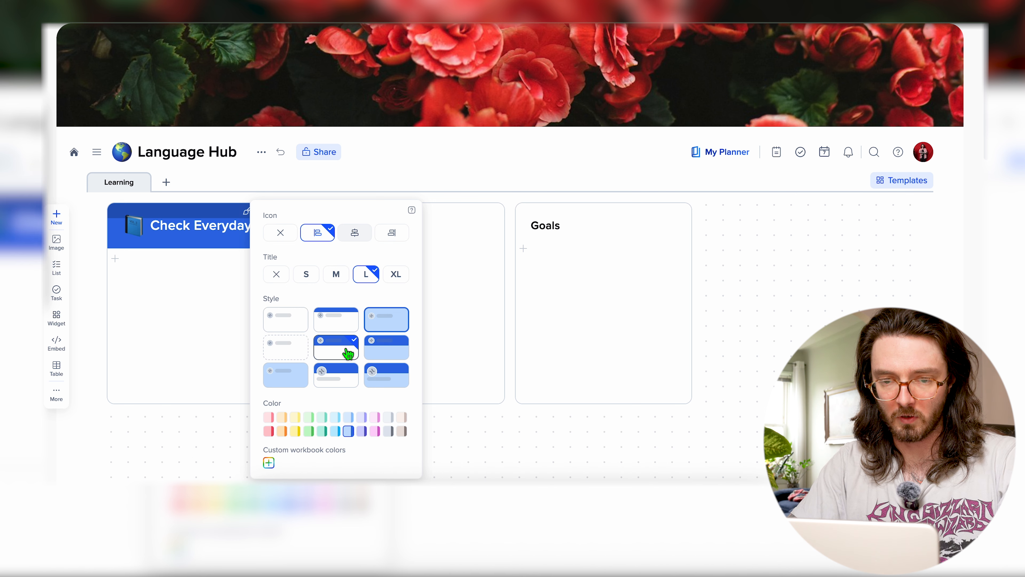
{"action": "left_click", "coordinate": [281, 431]}
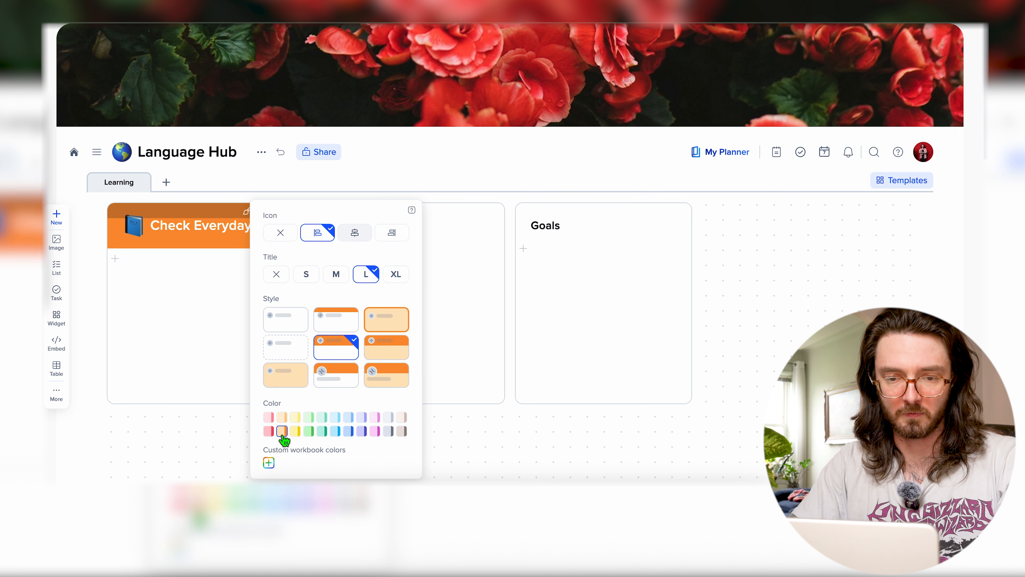
{"action": "left_click", "coordinate": [247, 351]}
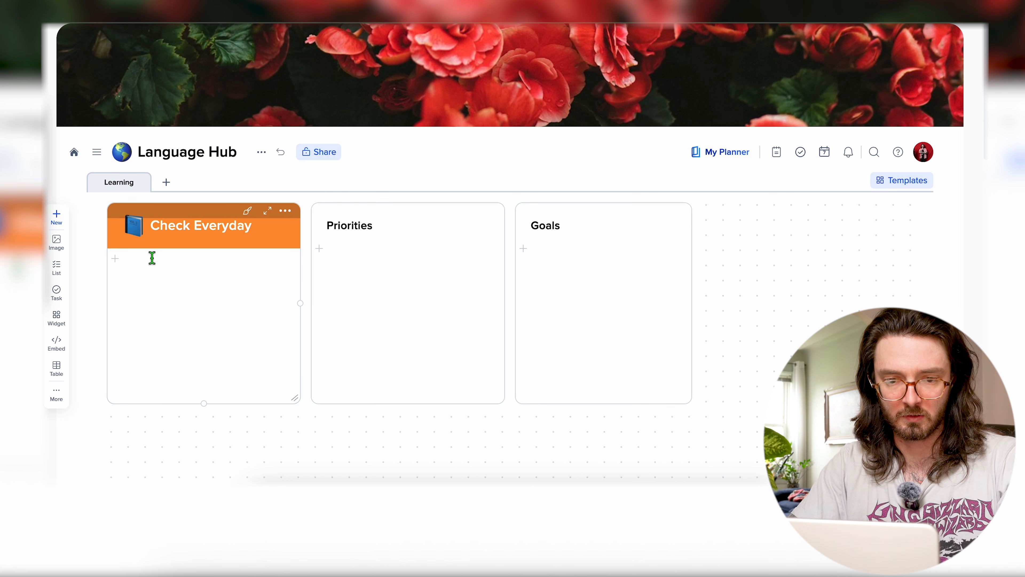
Step: Change the Check Everyday tile's icon to the green check mark emoji, searching for "check"
{"action": "left_click", "coordinate": [137, 228]}
{"action": "left_click", "coordinate": [166, 259]}
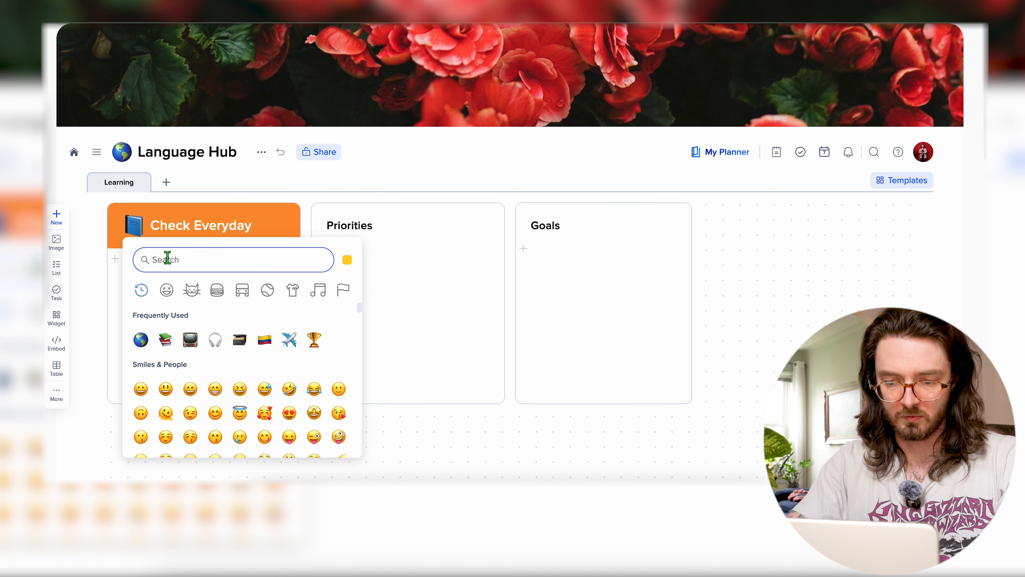
{"action": "type", "text": "check"}
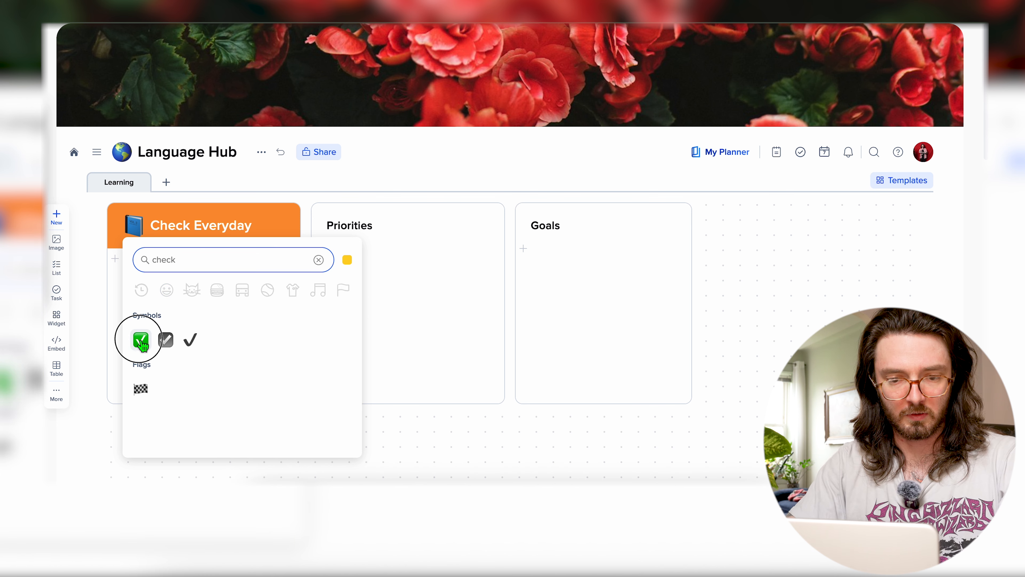
{"action": "left_click", "coordinate": [141, 340]}
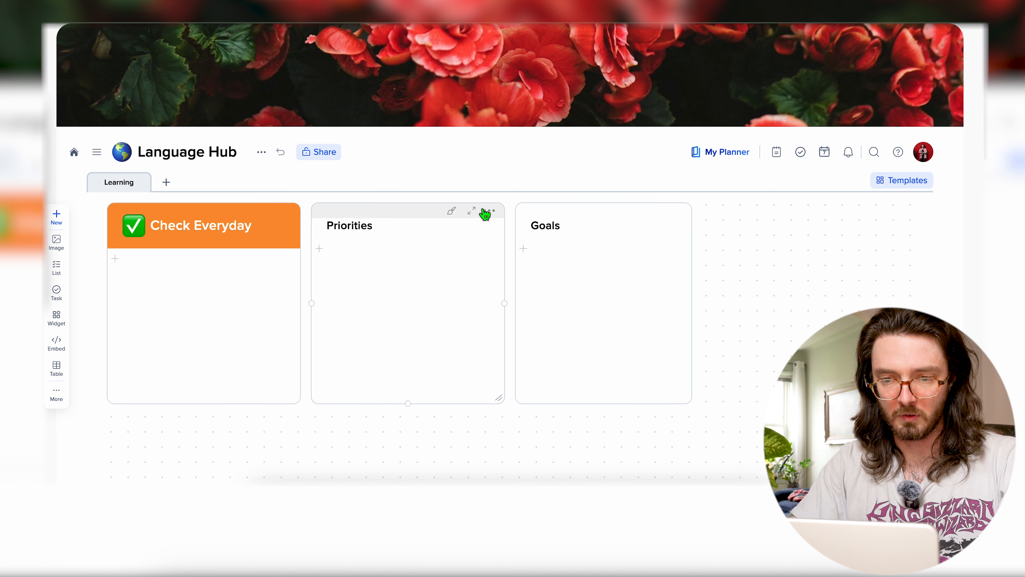
Step: Style the Priorities tile with a left-aligned icon, title size L and a green filled header over a white body
{"action": "left_click", "coordinate": [451, 210]}
{"action": "left_click", "coordinate": [522, 232]}
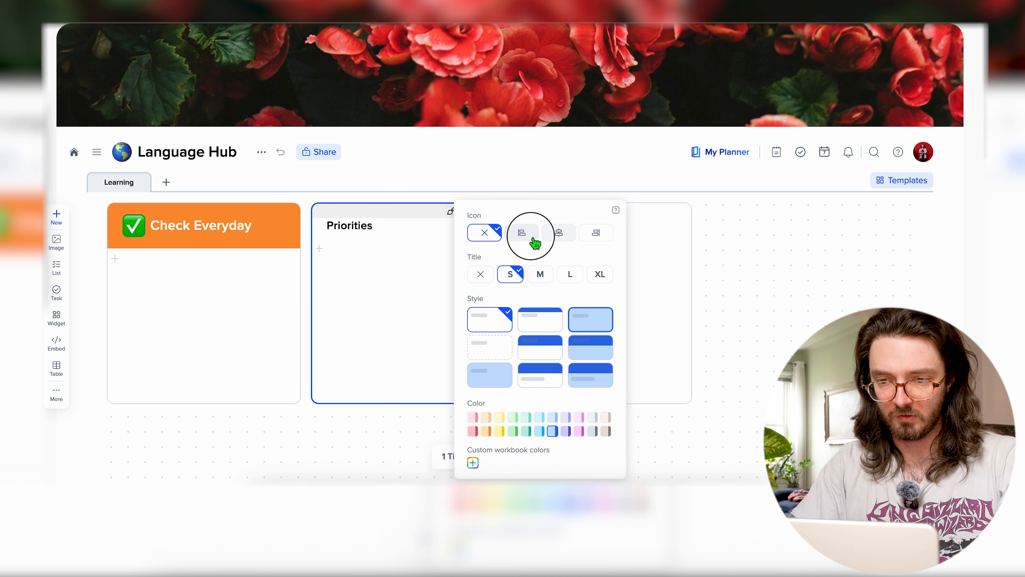
{"action": "left_click", "coordinate": [570, 274]}
{"action": "left_click", "coordinate": [544, 358]}
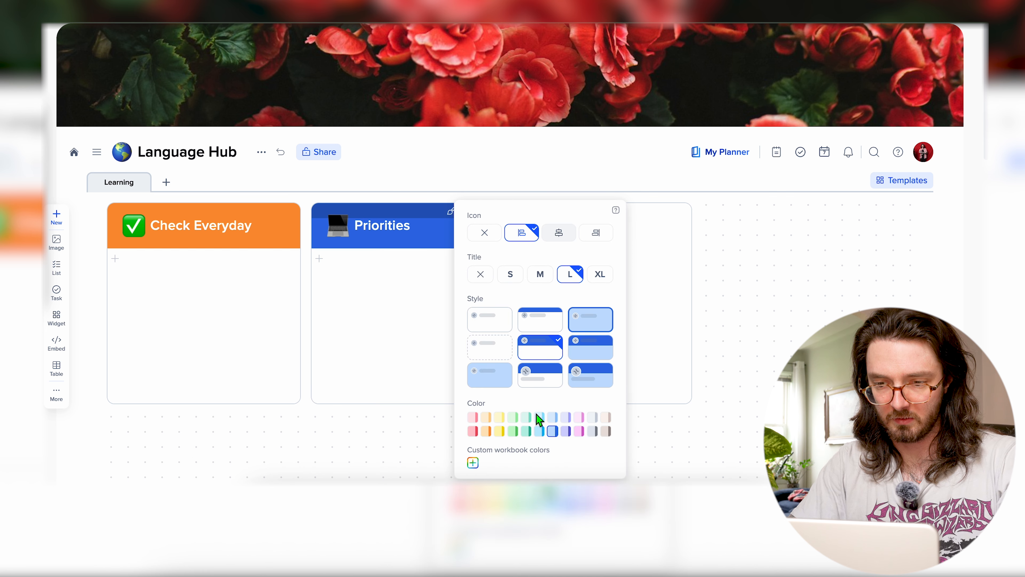
{"action": "left_click", "coordinate": [513, 431]}
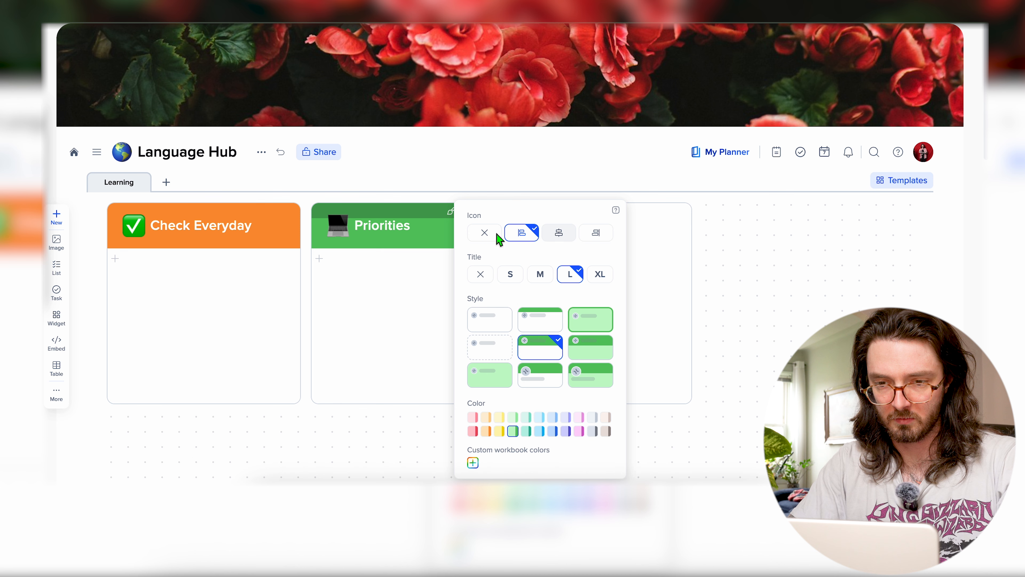
{"action": "left_click", "coordinate": [343, 228]}
Step: Change the Priorities tile's icon to the red 100 emoji, searching for "1"
{"action": "left_click", "coordinate": [337, 229]}
{"action": "left_click", "coordinate": [373, 261]}
{"action": "type", "text": "1"}
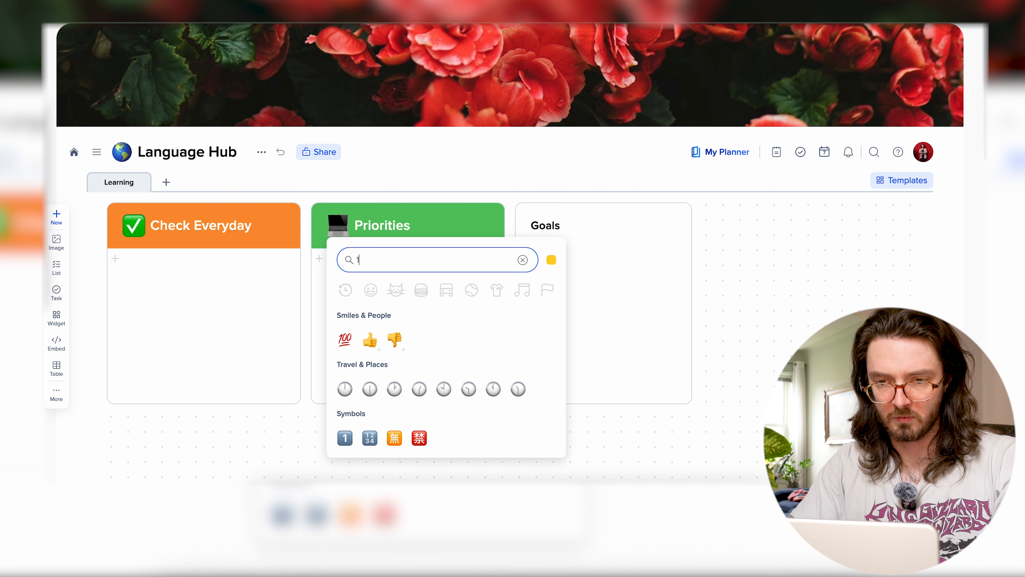
{"action": "left_click", "coordinate": [344, 339]}
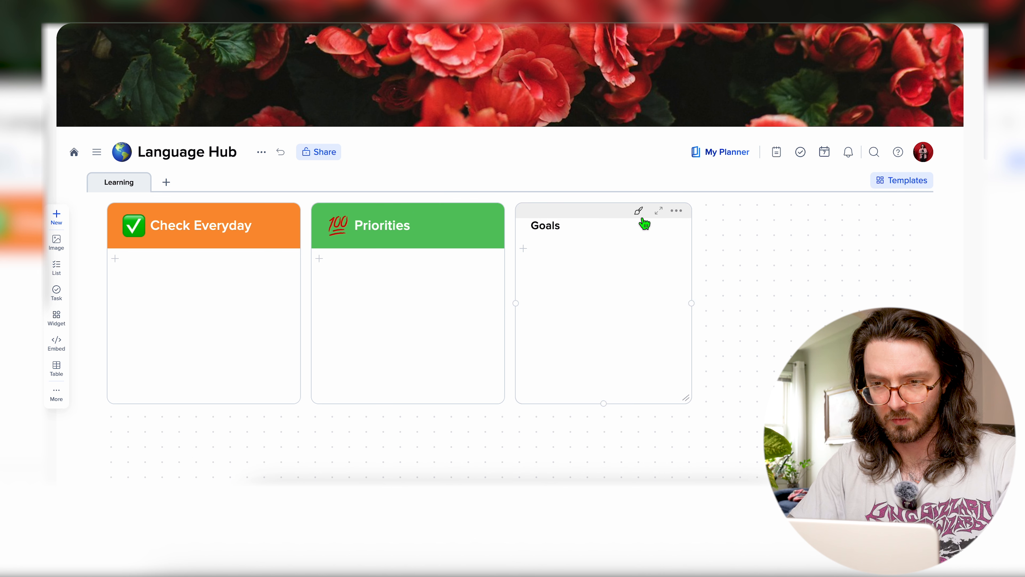
Step: Style the Goals tile with a left-aligned icon, title size L and a magenta filled header over a white body
{"action": "left_click", "coordinate": [638, 210]}
{"action": "left_click", "coordinate": [720, 238]}
{"action": "left_click", "coordinate": [757, 275]}
{"action": "left_click", "coordinate": [731, 348]}
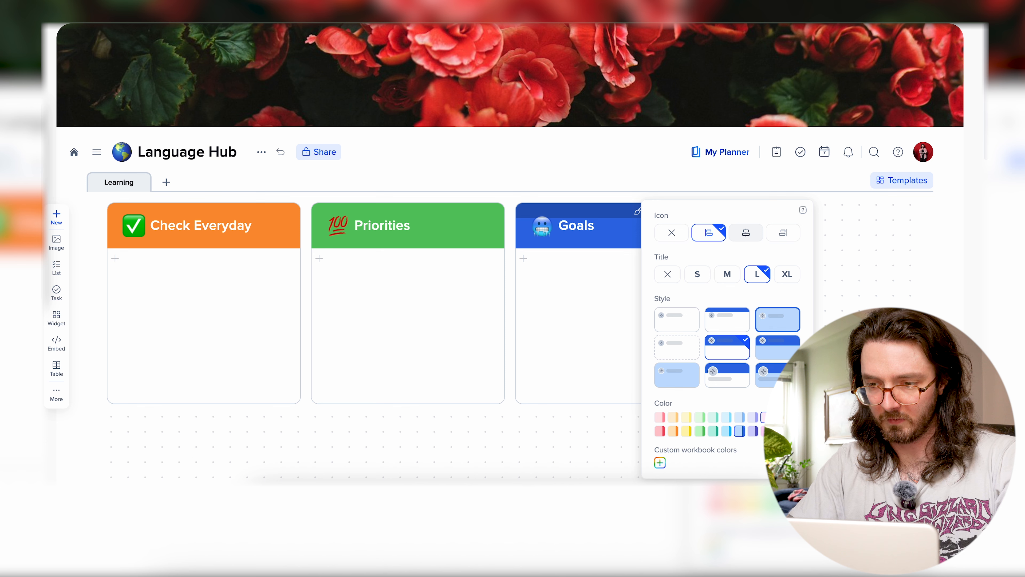
{"action": "left_click", "coordinate": [766, 431]}
{"action": "left_click", "coordinate": [573, 263]}
Step: Change the Goals tile's icon to the heart with arrow emoji, searching for "arr"
{"action": "left_click", "coordinate": [541, 226]}
{"action": "type", "text": "targ"}
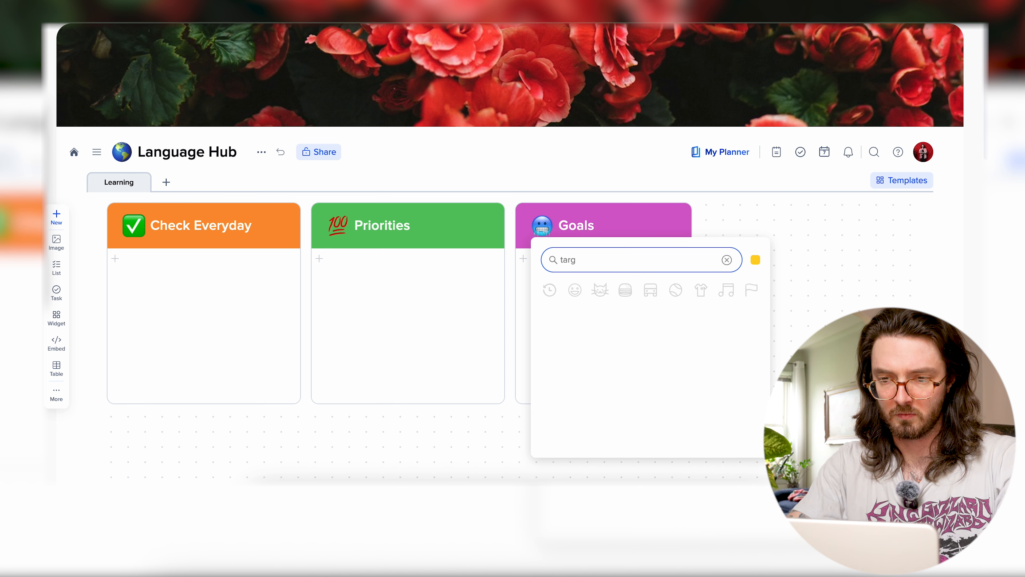
{"action": "key", "text": "BackSpace"}
{"action": "key", "text": "BackSpace"}
{"action": "key", "text": "BackSpace"}
{"action": "key", "text": "BackSpace"}
{"action": "type", "text": "arr"}
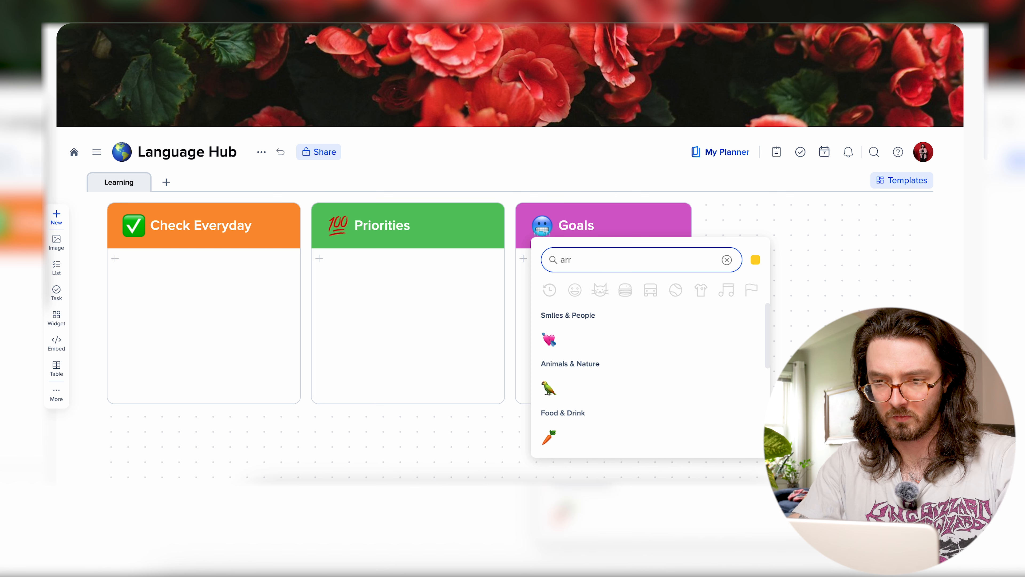
{"action": "left_click", "coordinate": [549, 340]}
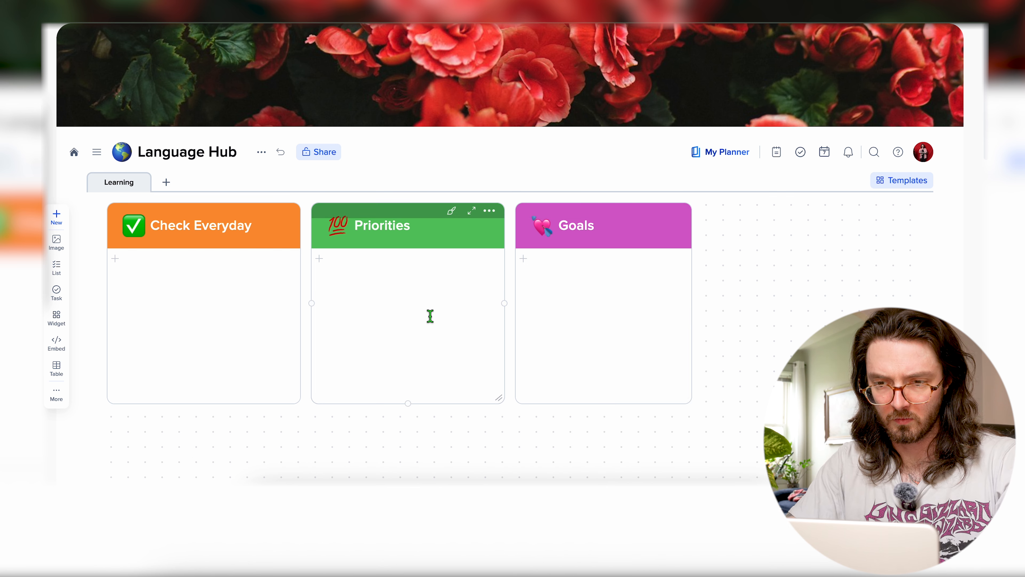
{"action": "left_click", "coordinate": [156, 279]}
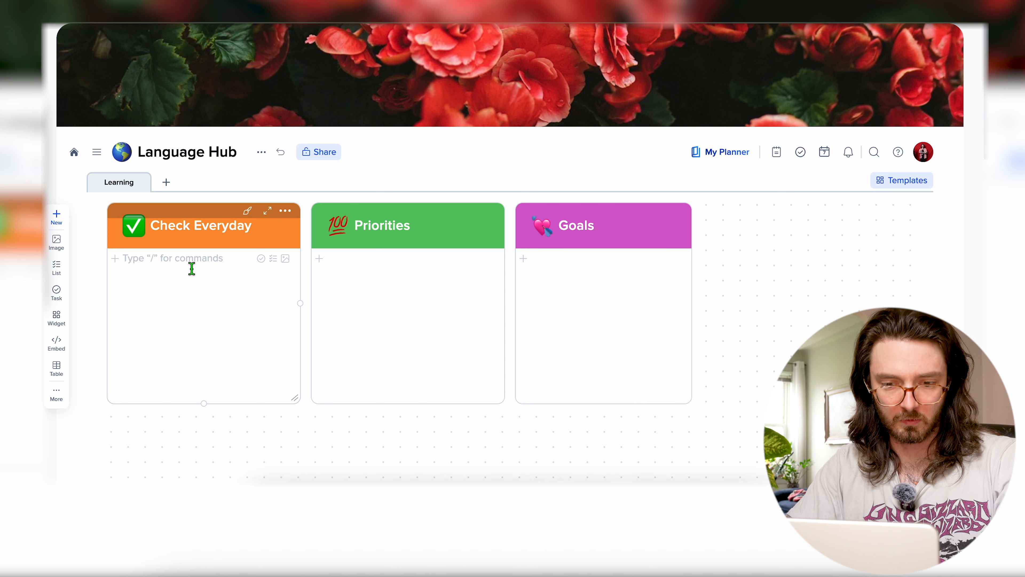
{"action": "key", "text": "super+v"}
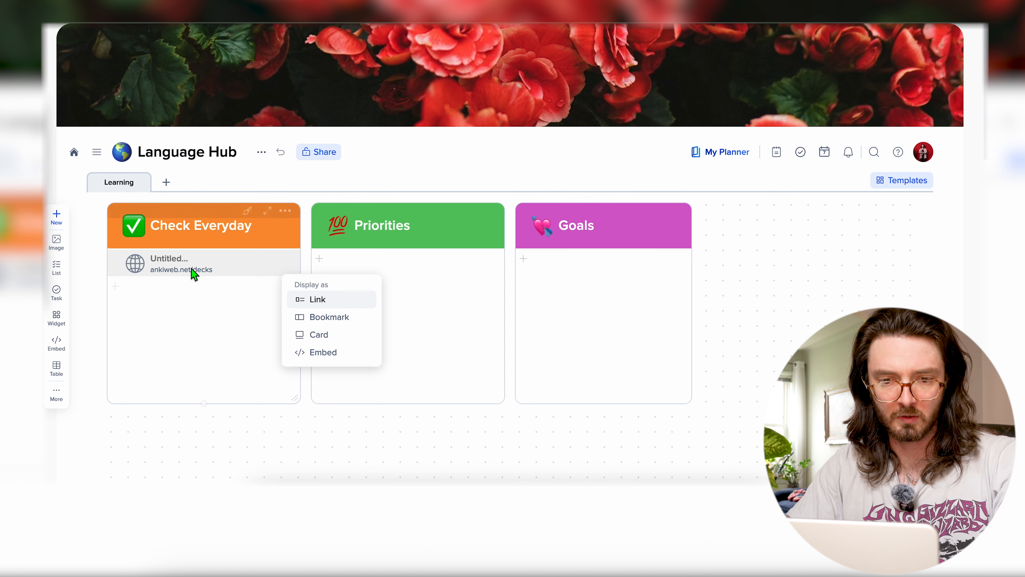
{"action": "left_click", "coordinate": [331, 318]}
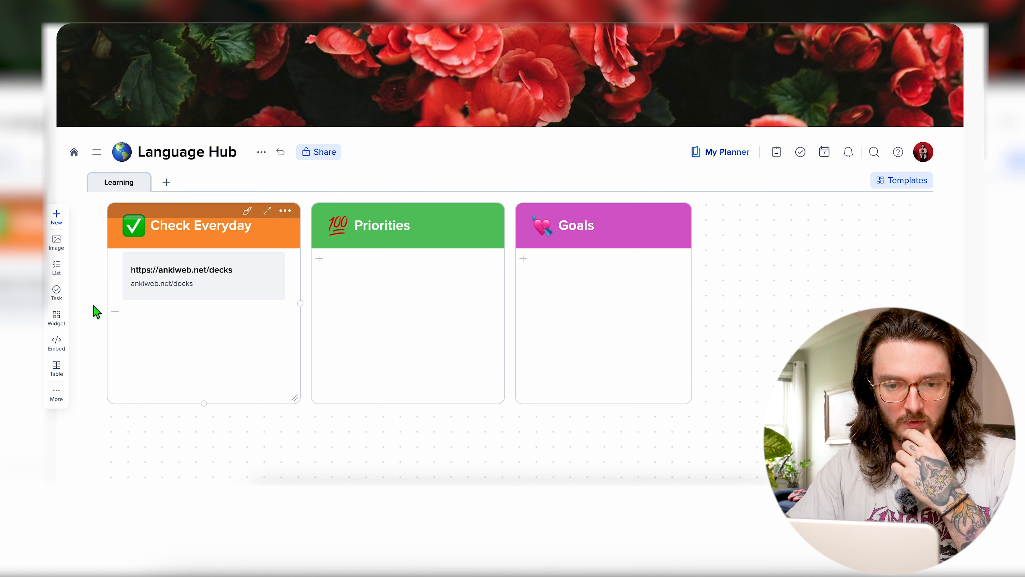
{"action": "left_click", "coordinate": [117, 274]}
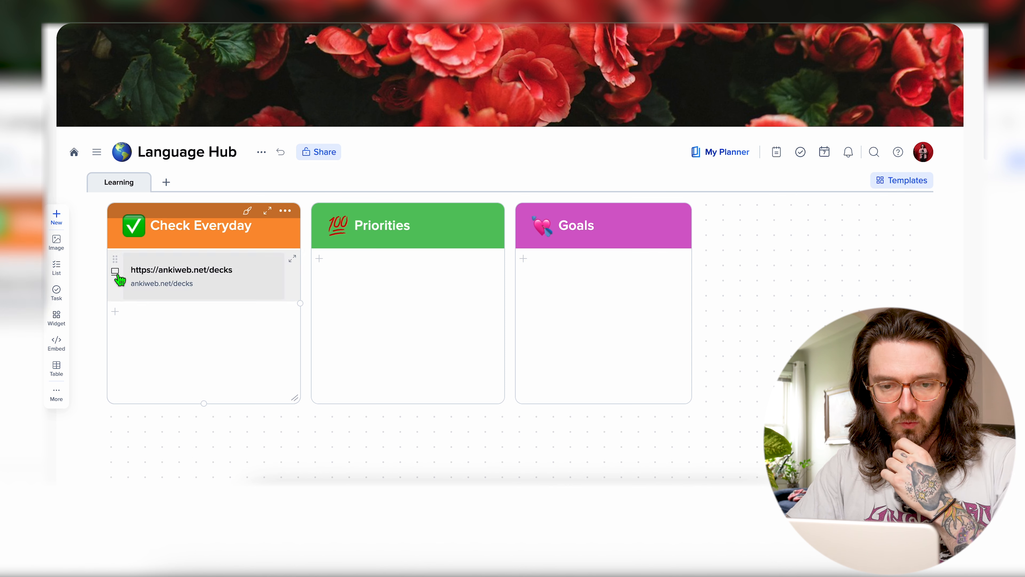
{"action": "left_click", "coordinate": [118, 275]}
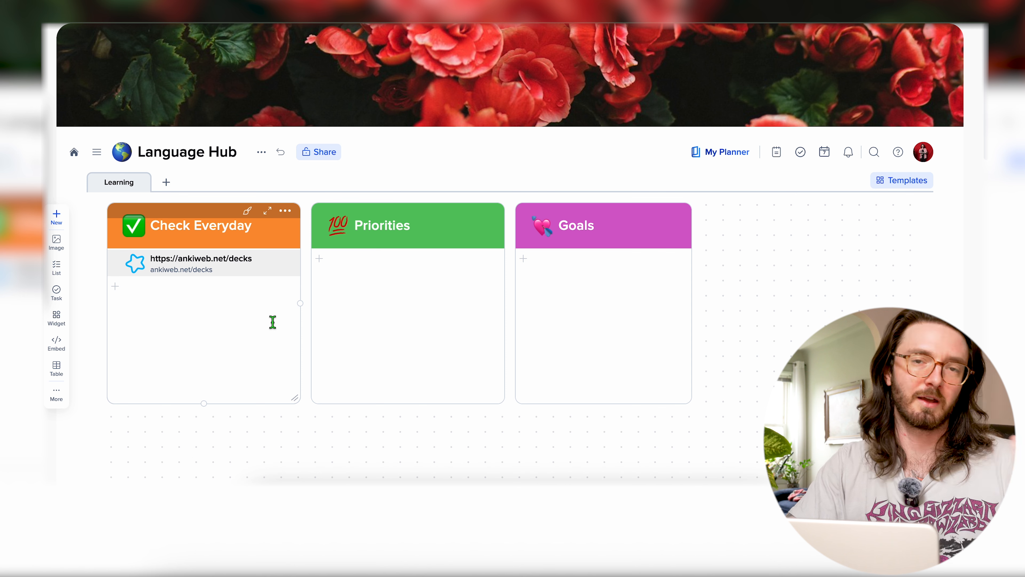
Step: Fill the Priorities tile with a three-item numbered list: Speaking, listening and Vocab, leaving no empty item
{"action": "left_click", "coordinate": [362, 274]}
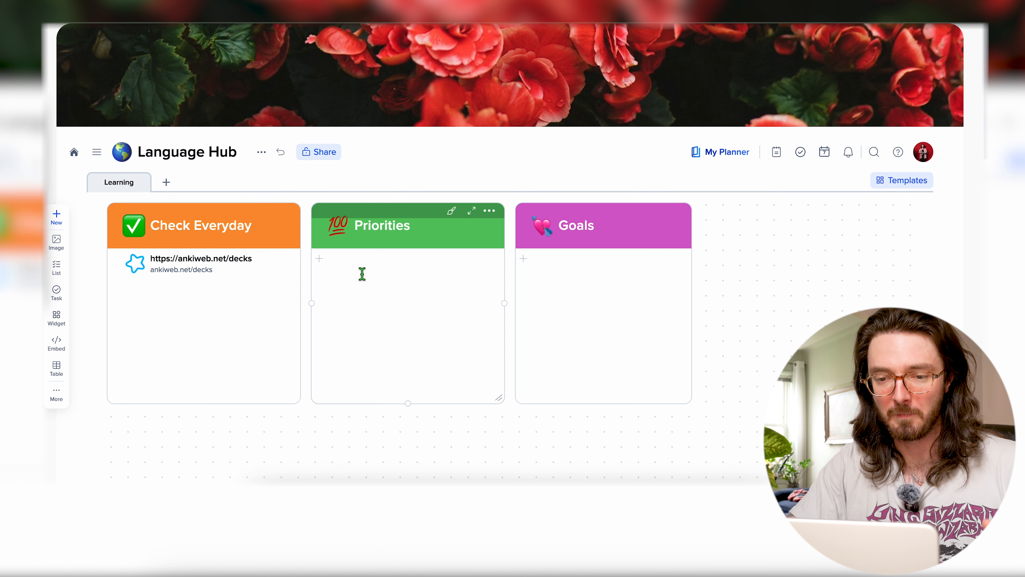
{"action": "type", "text": "/"}
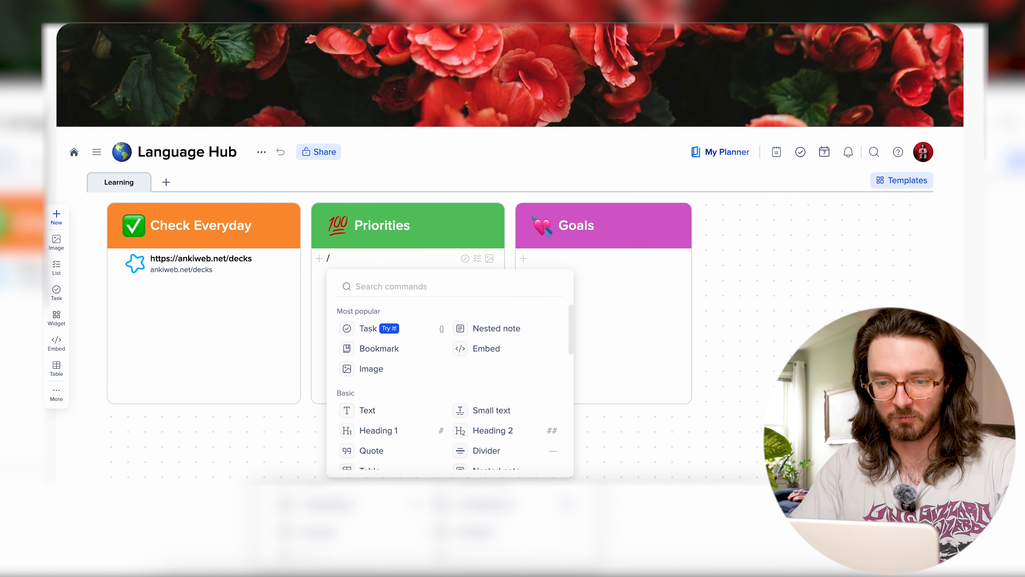
{"action": "scroll", "coordinate": [433, 364], "scroll_direction": "down", "scroll_amount": 1}
{"action": "scroll", "coordinate": [434, 364], "scroll_direction": "down", "scroll_amount": 5}
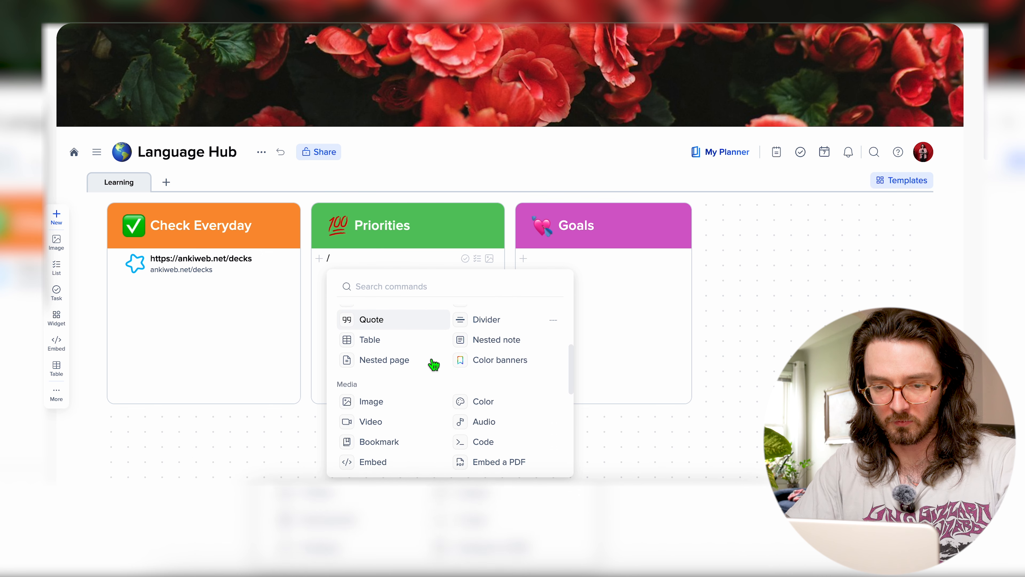
{"action": "scroll", "coordinate": [434, 364], "scroll_direction": "down", "scroll_amount": 3}
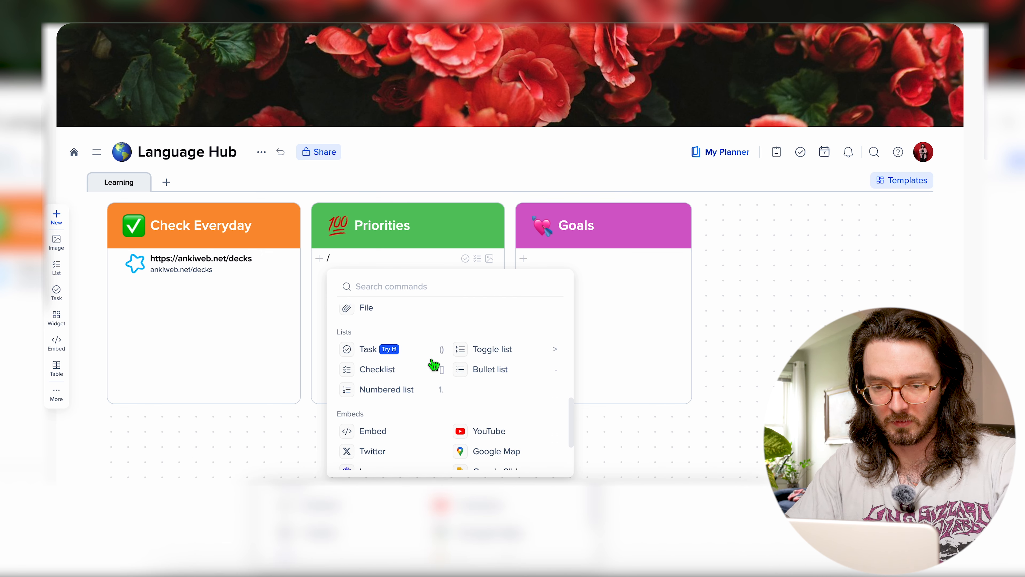
{"action": "left_click", "coordinate": [411, 390]}
{"action": "type", "text": "Speaking"}
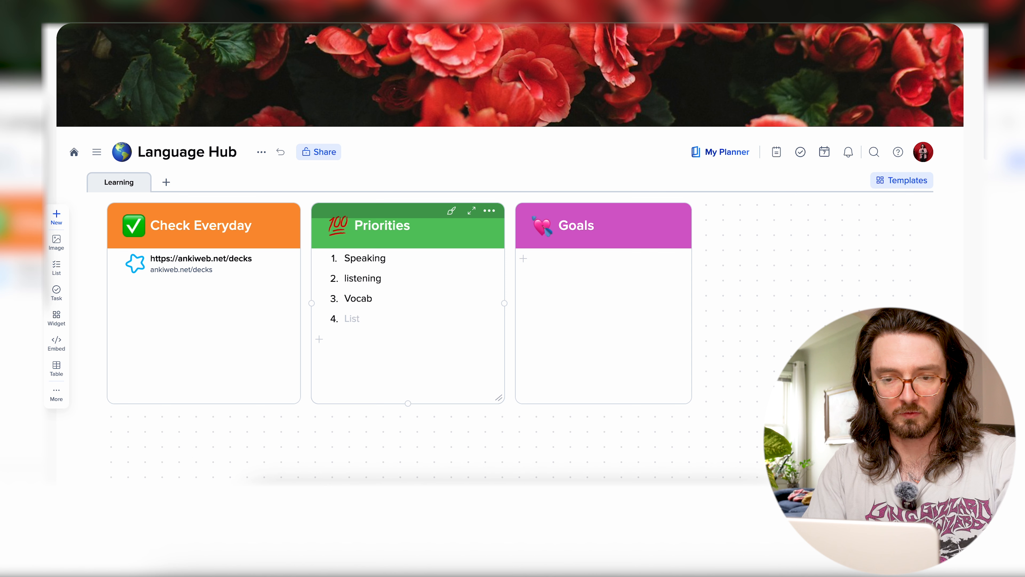
{"action": "left_click", "coordinate": [357, 327]}
{"action": "key", "text": "BackSpace"}
{"action": "key", "text": "BackSpace"}
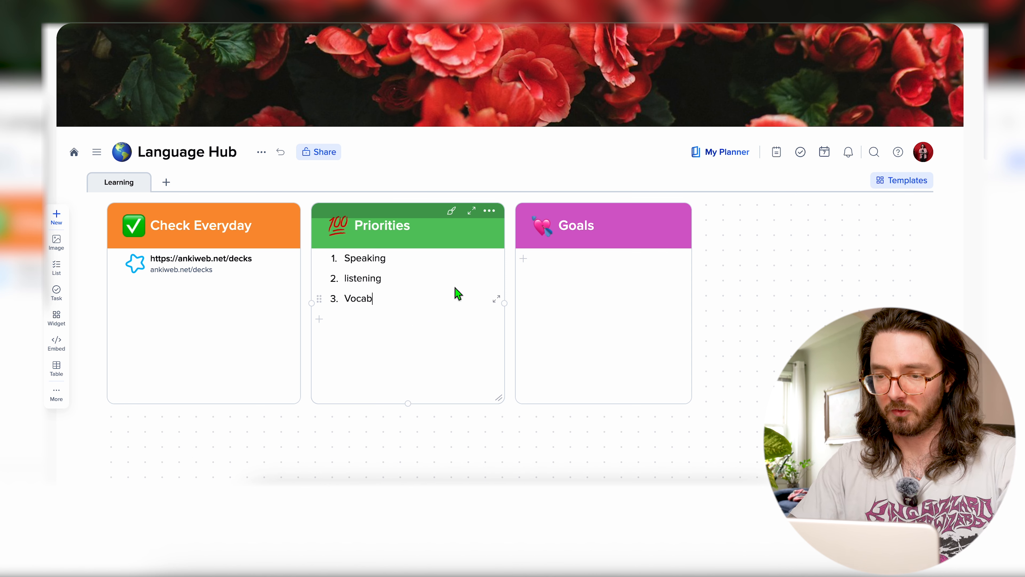
Step: Add a checklist to the Goals tile with the items "1,000 words learned" and "speak to someone at least once a week"
{"action": "left_click", "coordinate": [563, 264]}
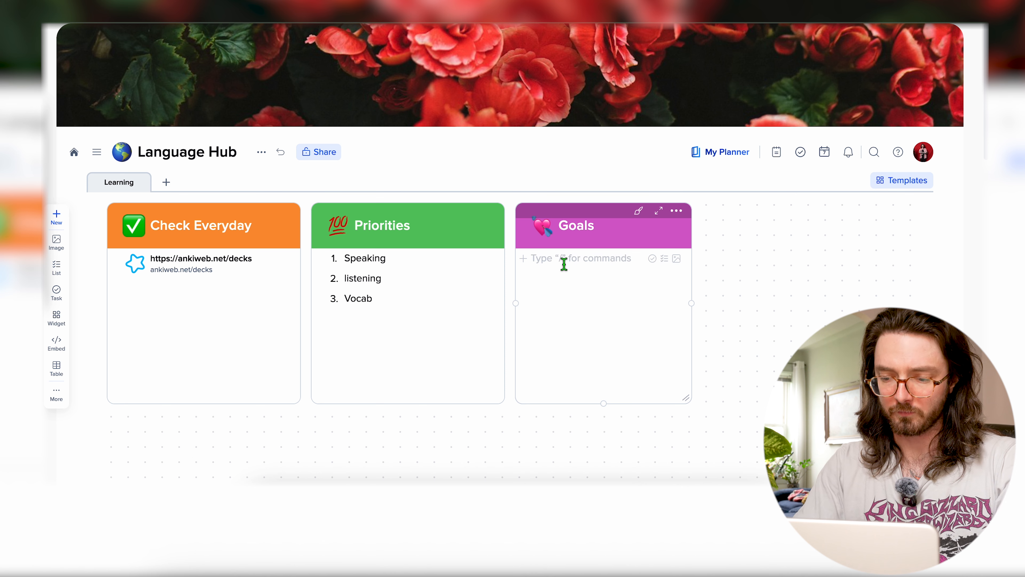
{"action": "type", "text": "/"}
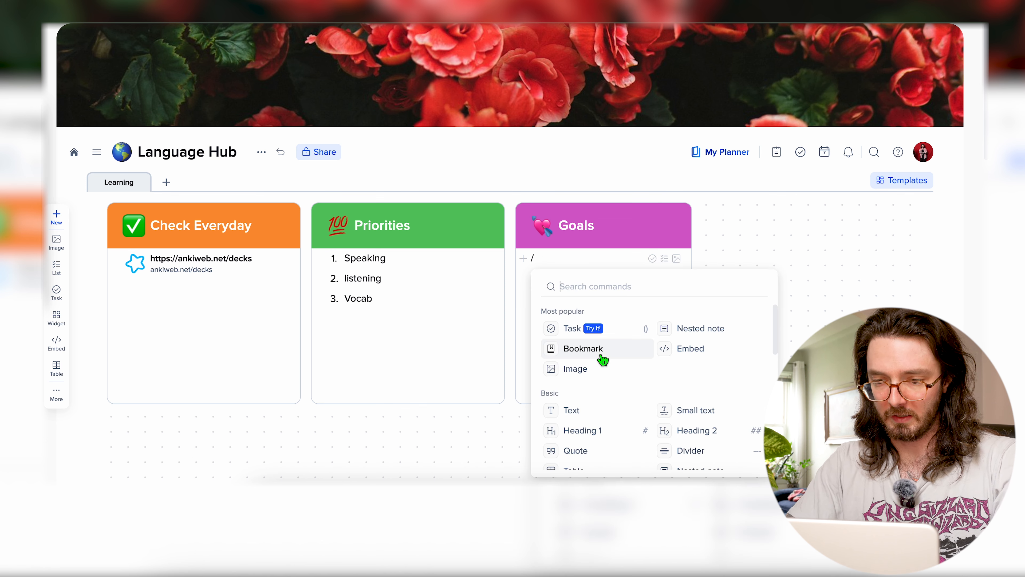
{"action": "scroll", "coordinate": [600, 356], "scroll_direction": "down", "scroll_amount": 1}
{"action": "scroll", "coordinate": [604, 388], "scroll_direction": "down", "scroll_amount": 2}
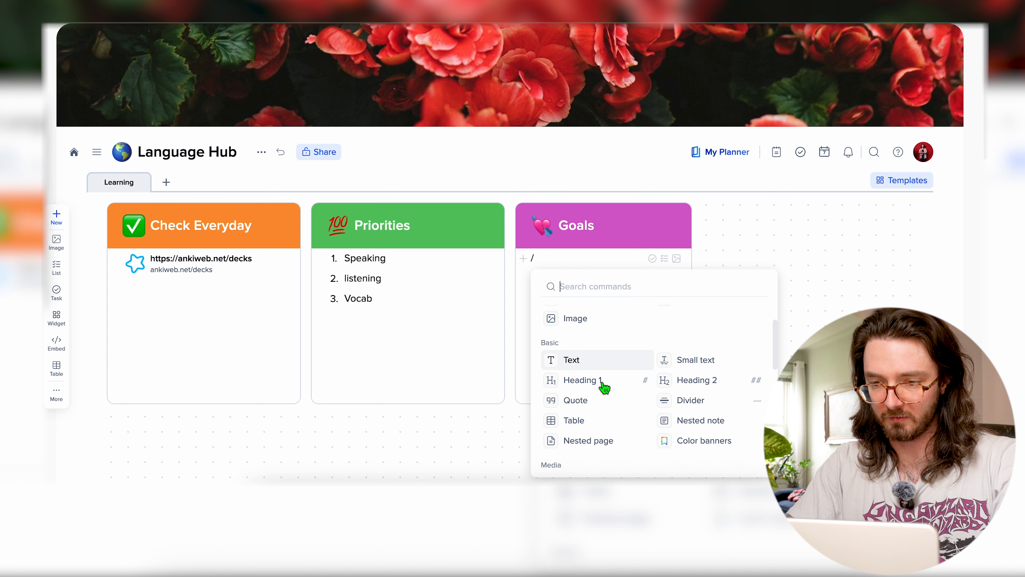
{"action": "scroll", "coordinate": [604, 388], "scroll_direction": "down", "scroll_amount": 10}
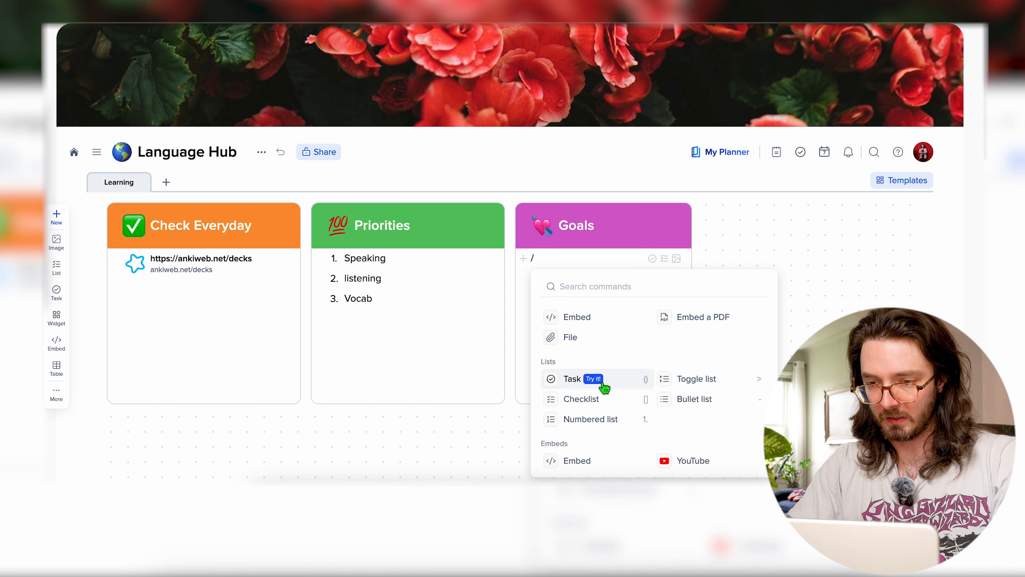
{"action": "left_click", "coordinate": [605, 403]}
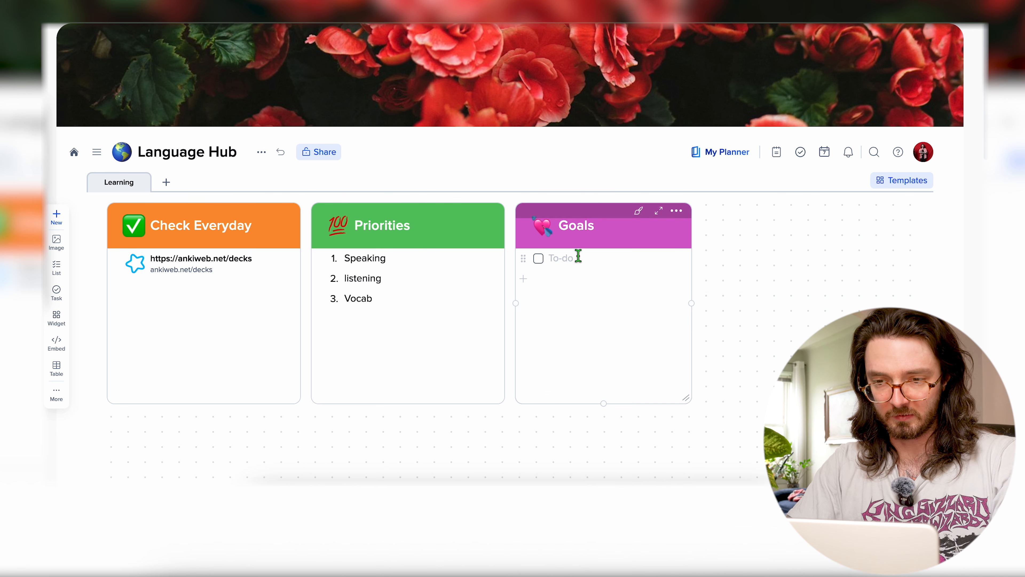
{"action": "type", "text": "1,000 words learned"}
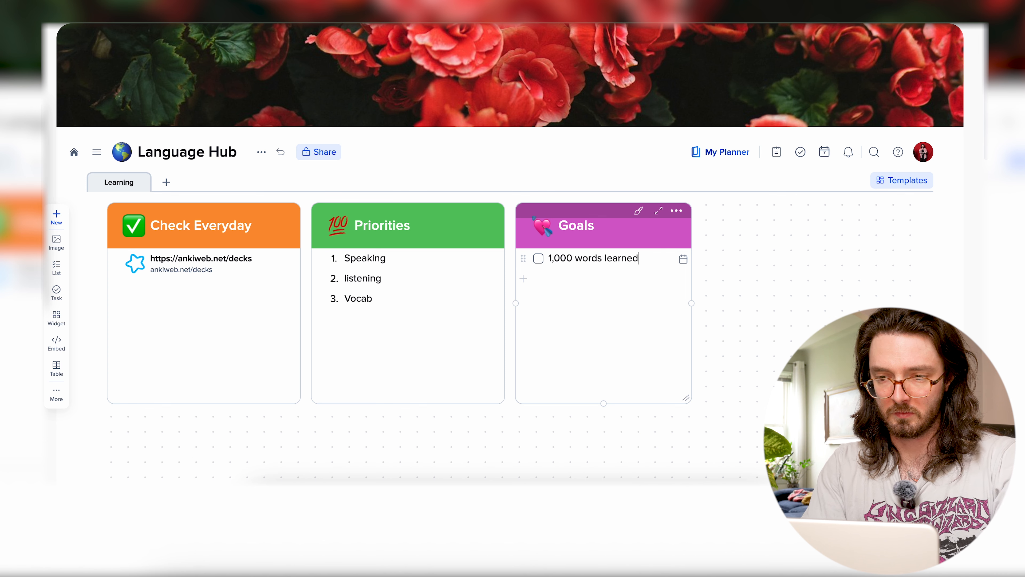
{"action": "key", "text": "Return"}
{"action": "type", "text": "spe"}
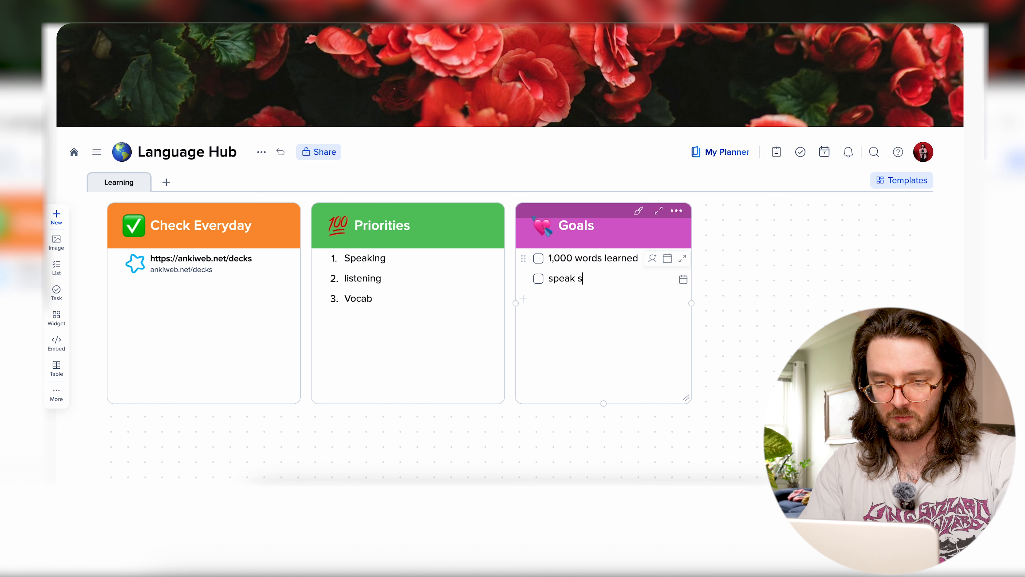
{"action": "type", "text": "ak to someone at least once a week"}
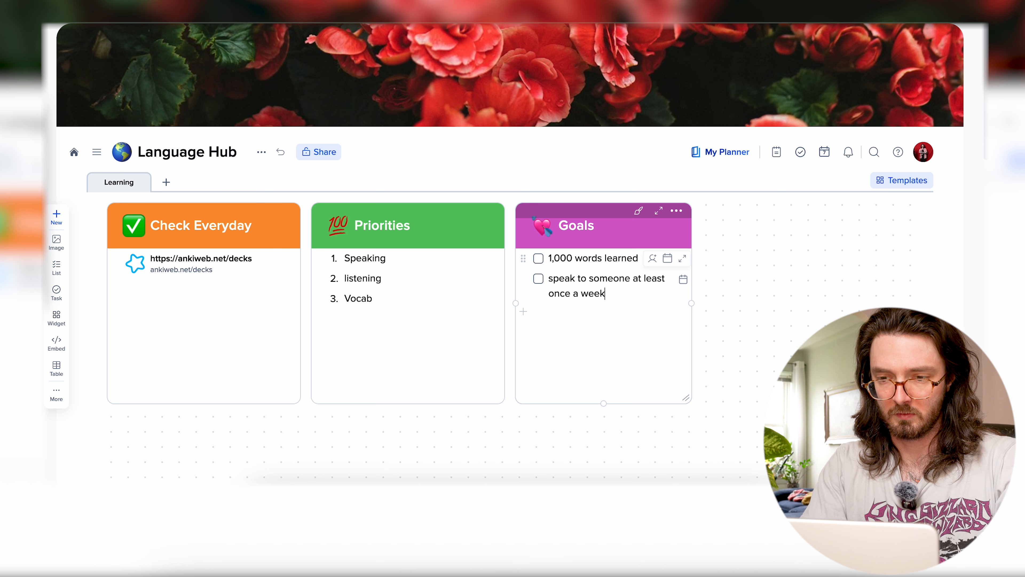
Step: Tick the "1,000 words learned" goal and untick it again
{"action": "scroll", "coordinate": [587, 314], "scroll_direction": "down", "scroll_amount": 1}
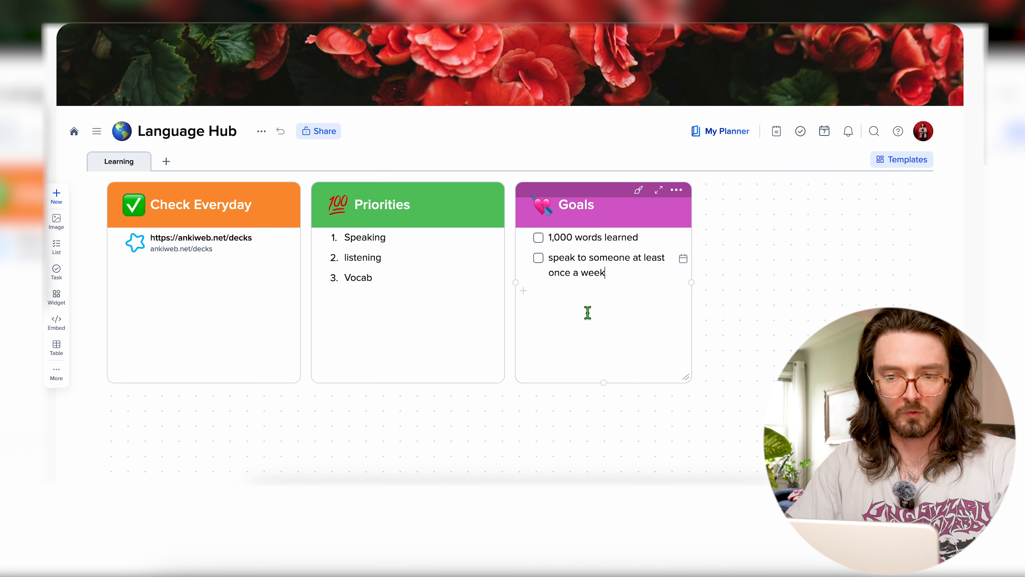
{"action": "left_click", "coordinate": [541, 239]}
{"action": "left_click", "coordinate": [540, 239]}
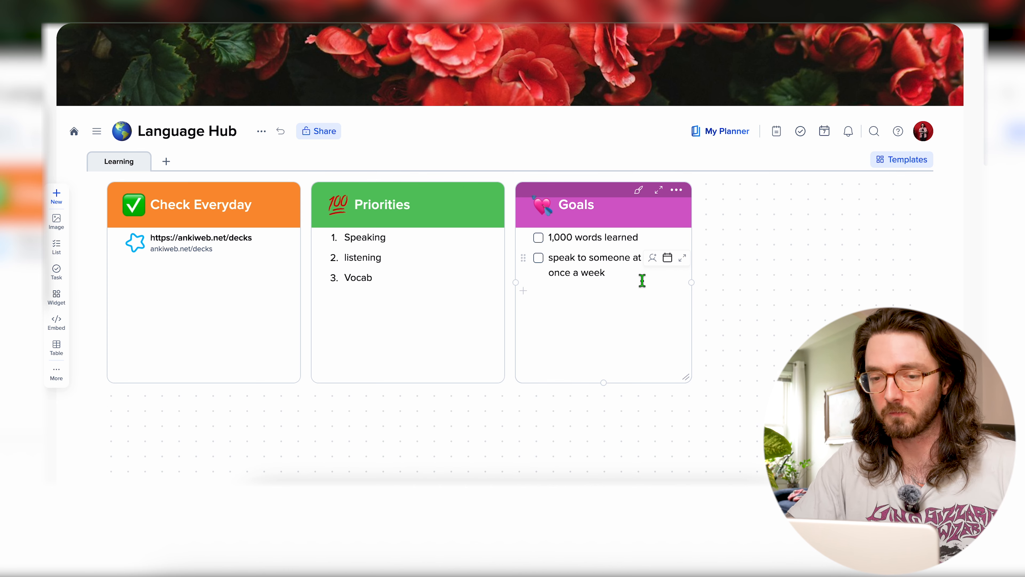
Step: Draw three large blank tiles side by side in a row beneath the Check Everyday, Priorities and Goals tiles
{"action": "scroll", "coordinate": [588, 288], "scroll_direction": "down", "scroll_amount": 3}
{"action": "left_click_drag", "start_coordinate": [112, 177], "coordinate": [384, 407]}
{"action": "left_click_drag", "start_coordinate": [406, 180], "coordinate": [659, 416]}
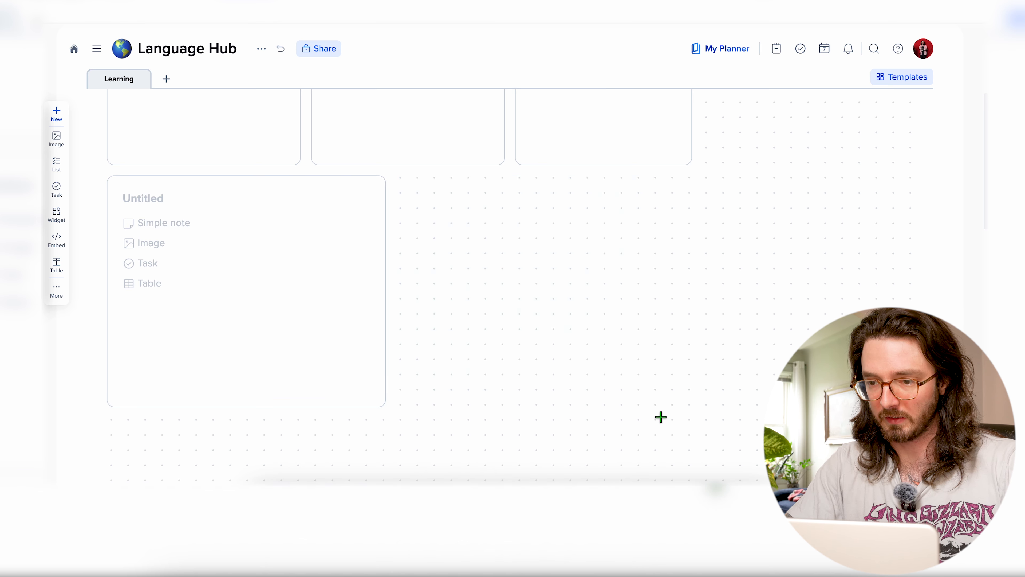
{"action": "left_click_drag", "start_coordinate": [674, 180], "coordinate": [913, 407]}
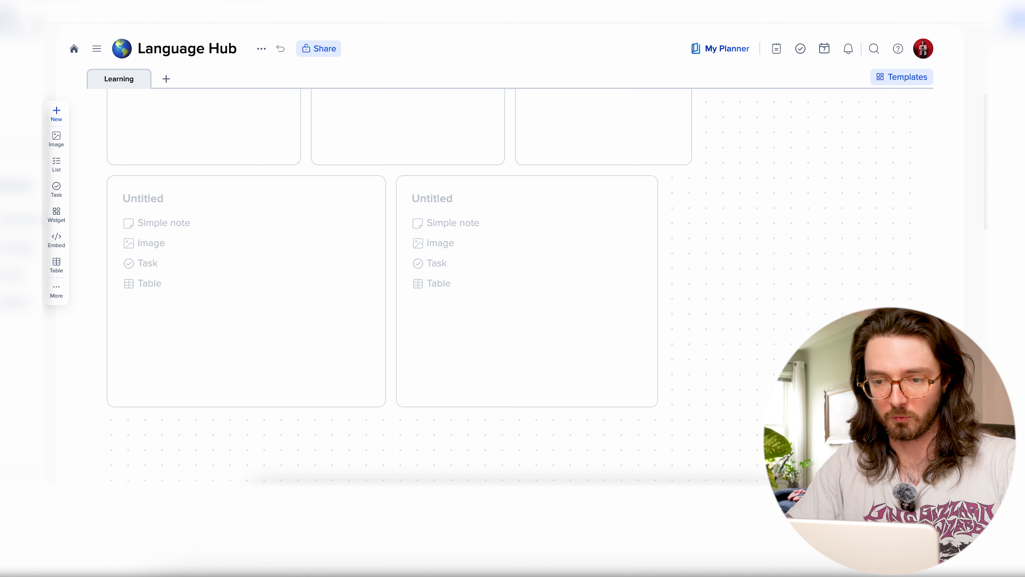
Step: Title the three new tiles Podcasts, YouTube Channels and Writing, in that order
{"action": "left_click", "coordinate": [222, 202]}
{"action": "type", "text": "Podcasts"}
{"action": "left_click", "coordinate": [485, 204]}
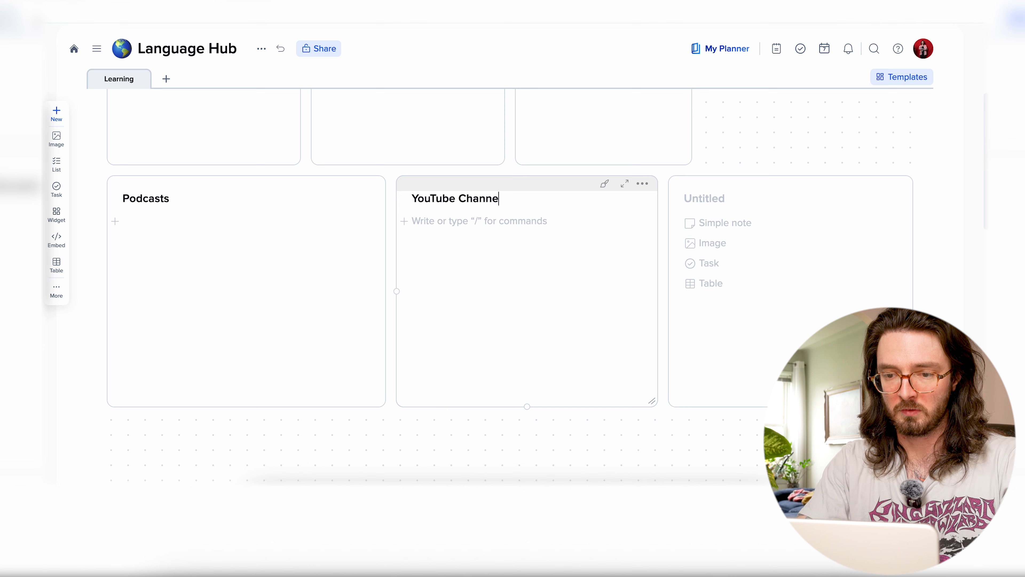
{"action": "left_click", "coordinate": [733, 222]}
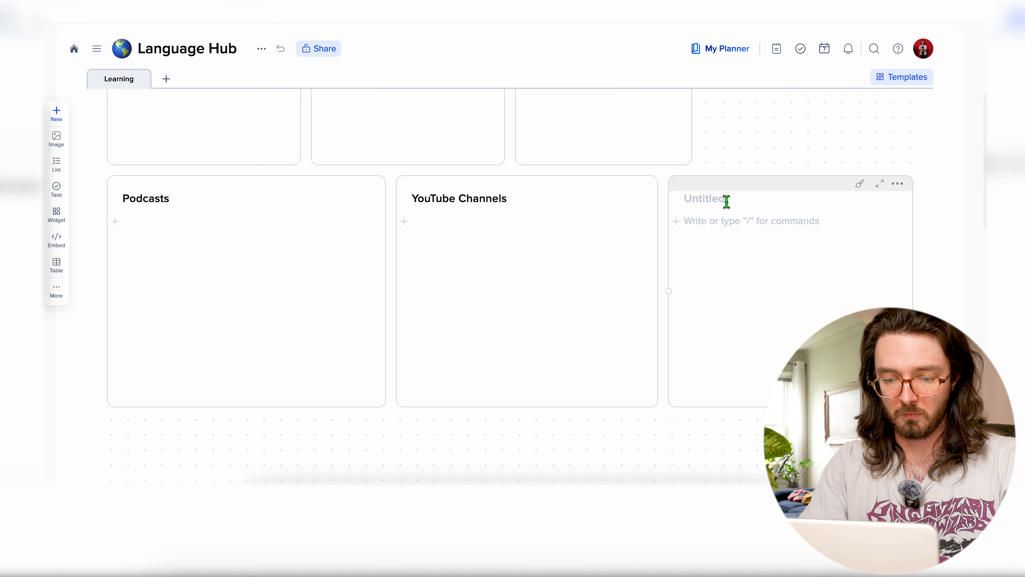
{"action": "type", "text": "Writing"}
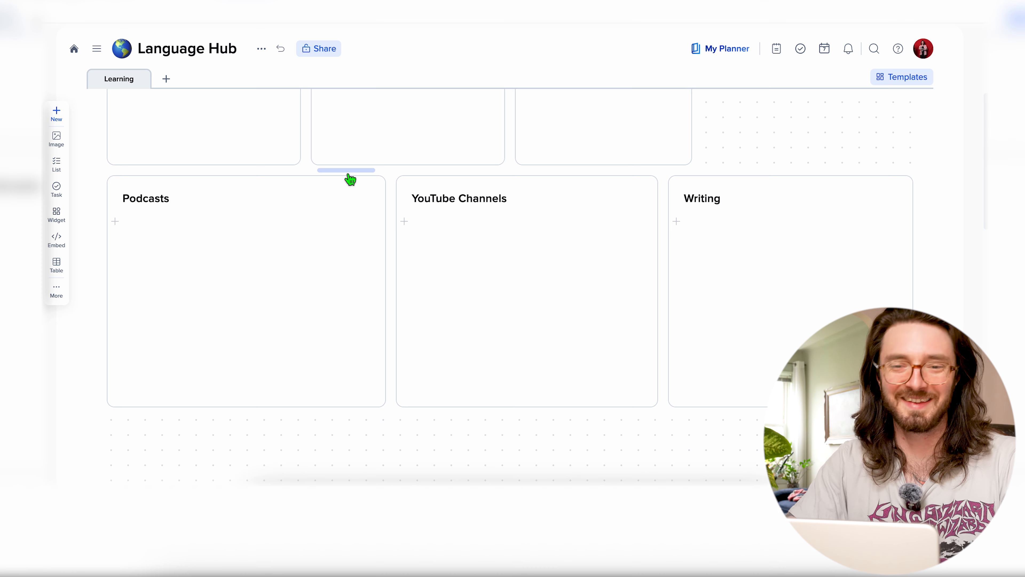
Step: Style the Podcasts tile with a left-aligned icon, title size L and a blue filled header over a white body
{"action": "left_click", "coordinate": [332, 185]}
{"action": "left_click", "coordinate": [400, 228]}
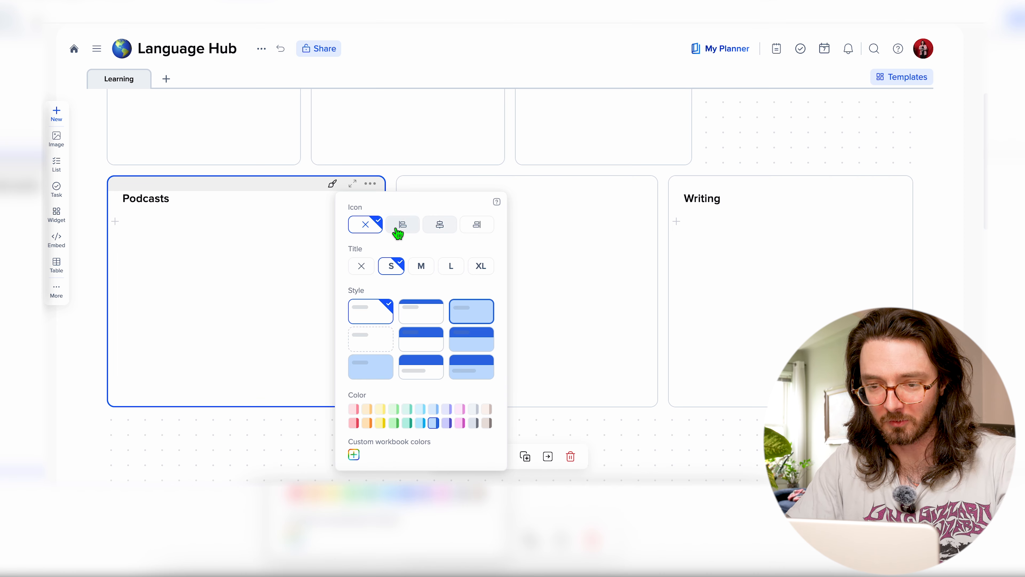
{"action": "left_click", "coordinate": [448, 267]}
{"action": "left_click", "coordinate": [423, 345]}
{"action": "left_click", "coordinate": [140, 198]}
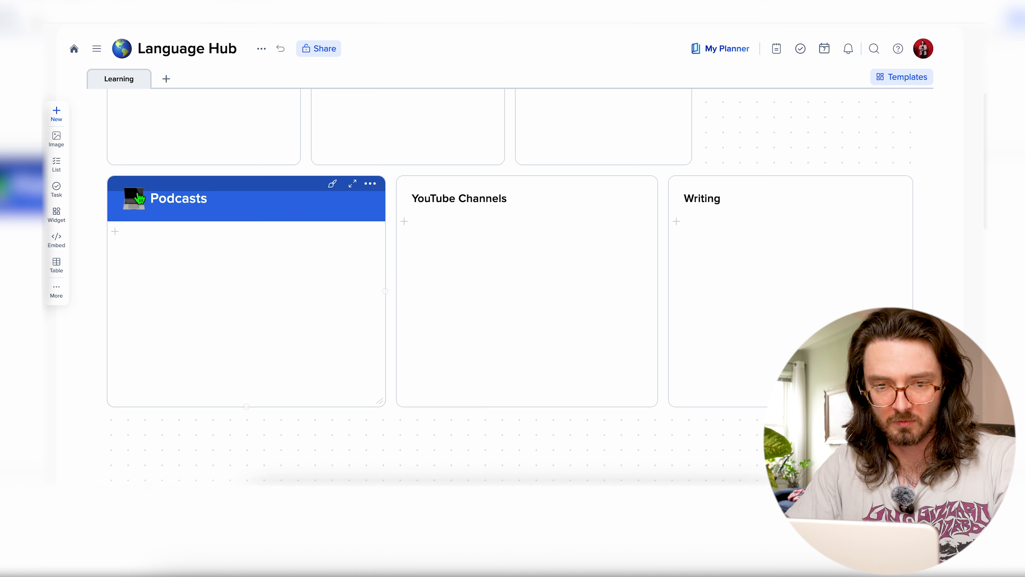
Step: Style the YouTube Channels tile with a left-aligned icon, title size L and a red filled header over a white body
{"action": "left_click", "coordinate": [604, 184]}
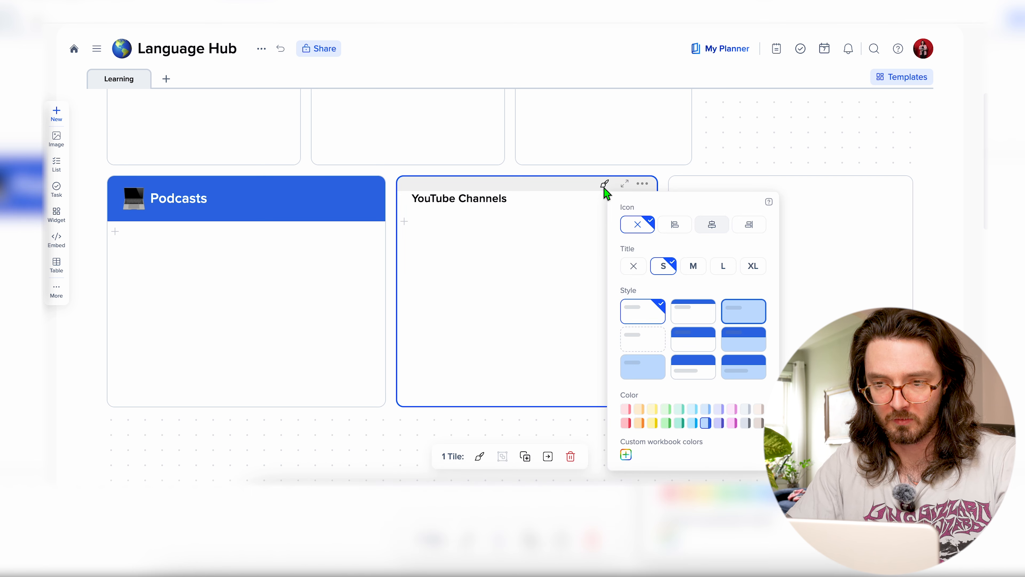
{"action": "left_click", "coordinate": [675, 224]}
{"action": "left_click", "coordinate": [723, 266]}
{"action": "left_click", "coordinate": [693, 345]}
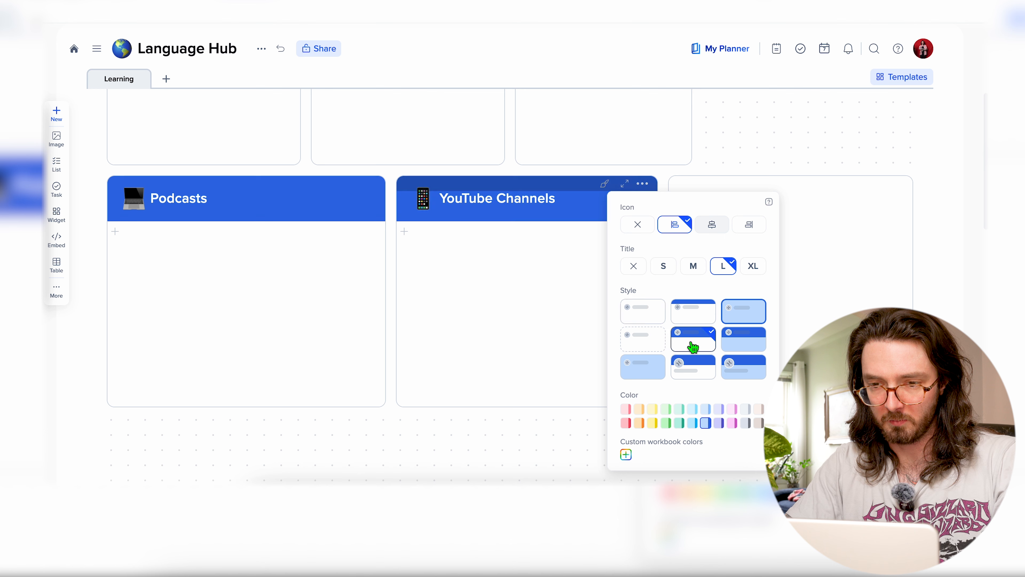
{"action": "left_click", "coordinate": [626, 422]}
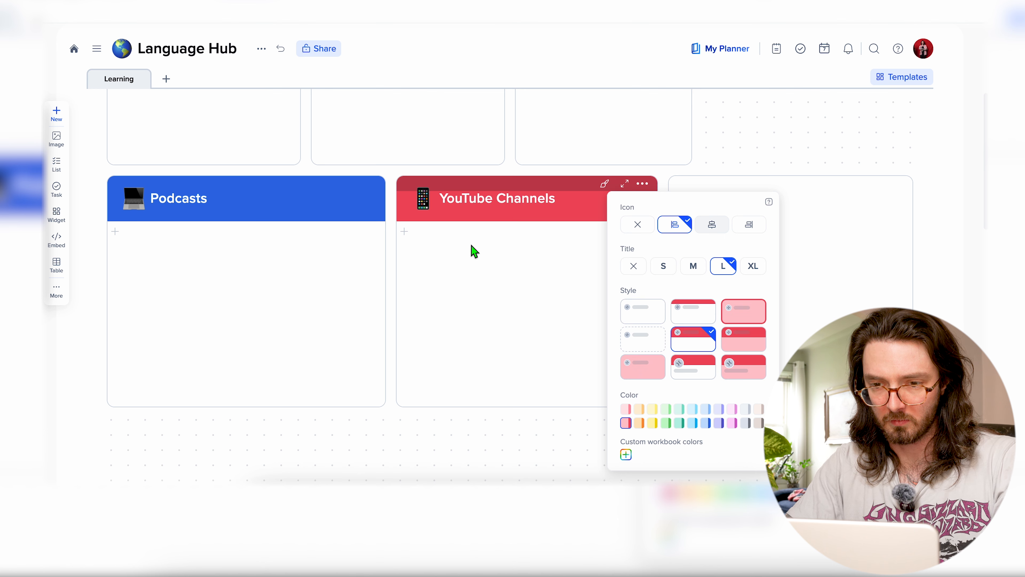
Step: Change the YouTube Channels tile's icon to the television emoji from the frequently used ones
{"action": "left_click", "coordinate": [412, 179]}
{"action": "left_click", "coordinate": [422, 204]}
{"action": "left_click", "coordinate": [450, 232]}
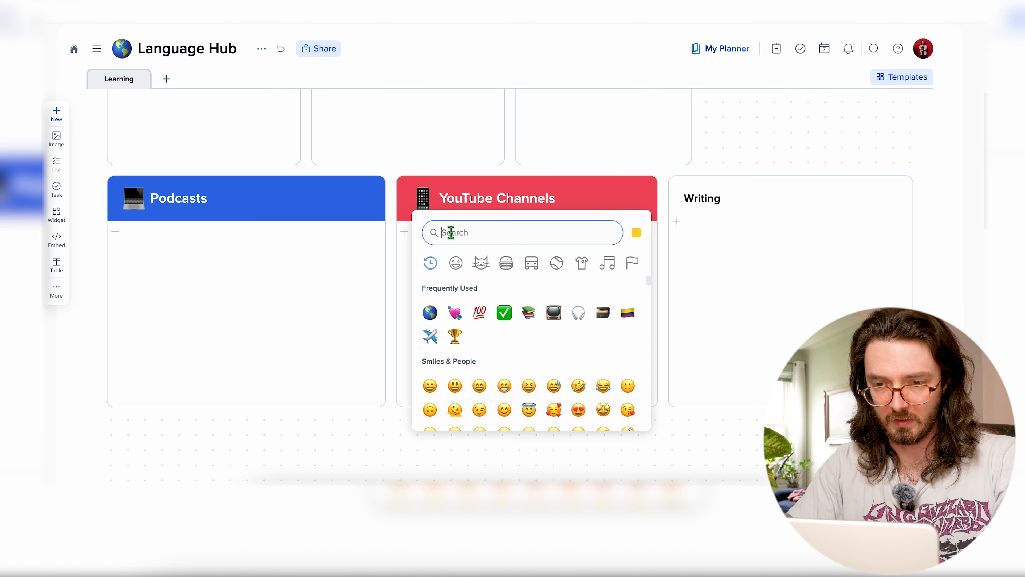
{"action": "left_click", "coordinate": [553, 314]}
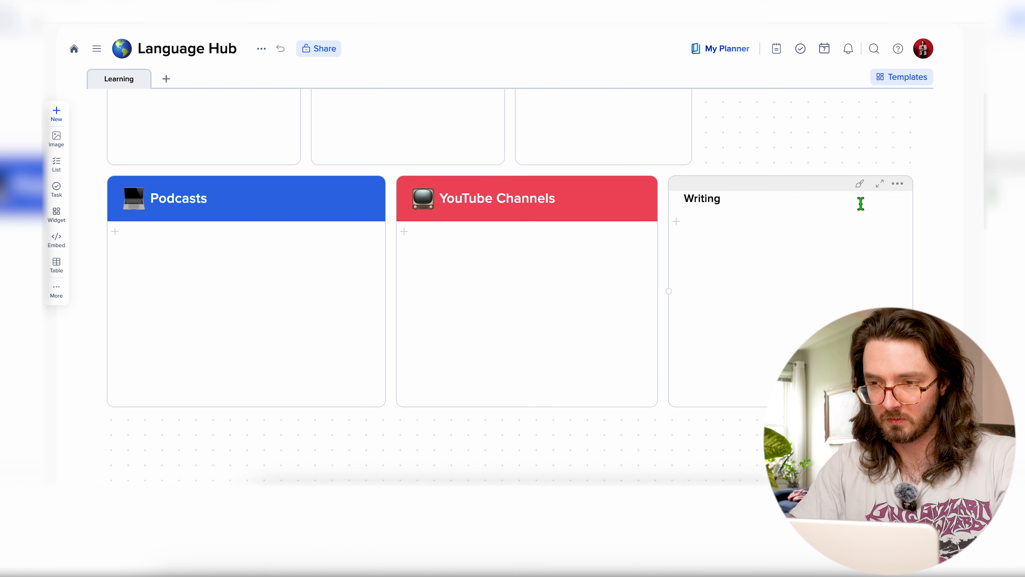
Step: Style the Writing tile with a left-aligned icon, title size L and a yellow filled header over a white body
{"action": "left_click", "coordinate": [860, 184]}
{"action": "left_click", "coordinate": [890, 226]}
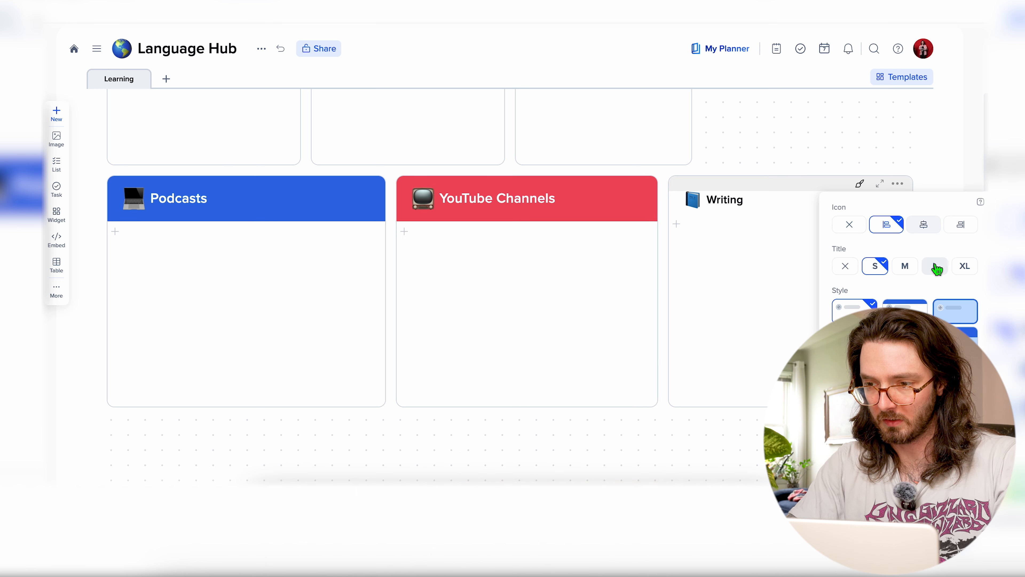
{"action": "left_click", "coordinate": [935, 266]}
{"action": "left_click", "coordinate": [905, 313]}
{"action": "left_click", "coordinate": [904, 388]}
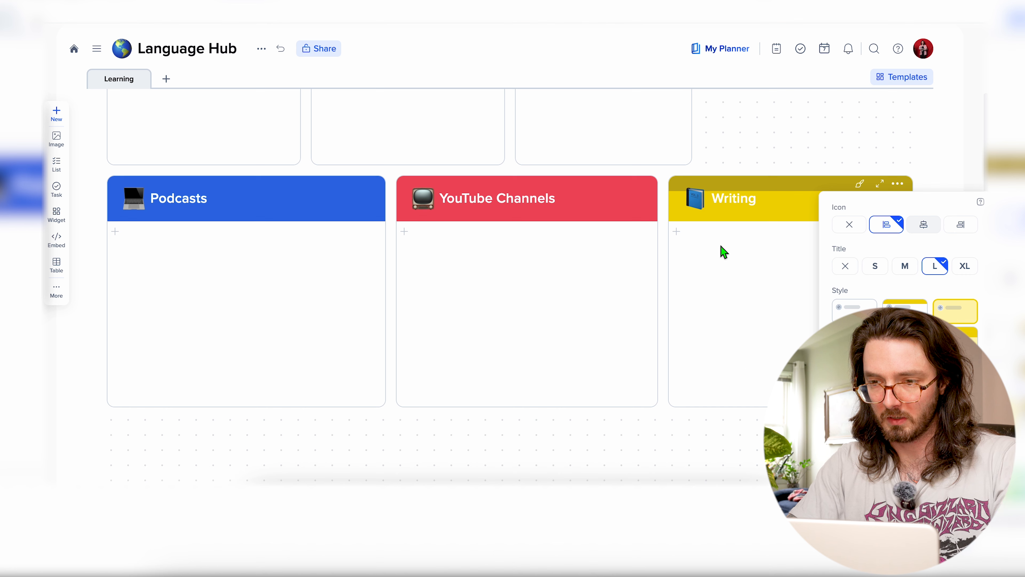
Step: Paste the copied Spotify show link into the Podcasts tile and display it as a bookmark
{"action": "left_click", "coordinate": [707, 214]}
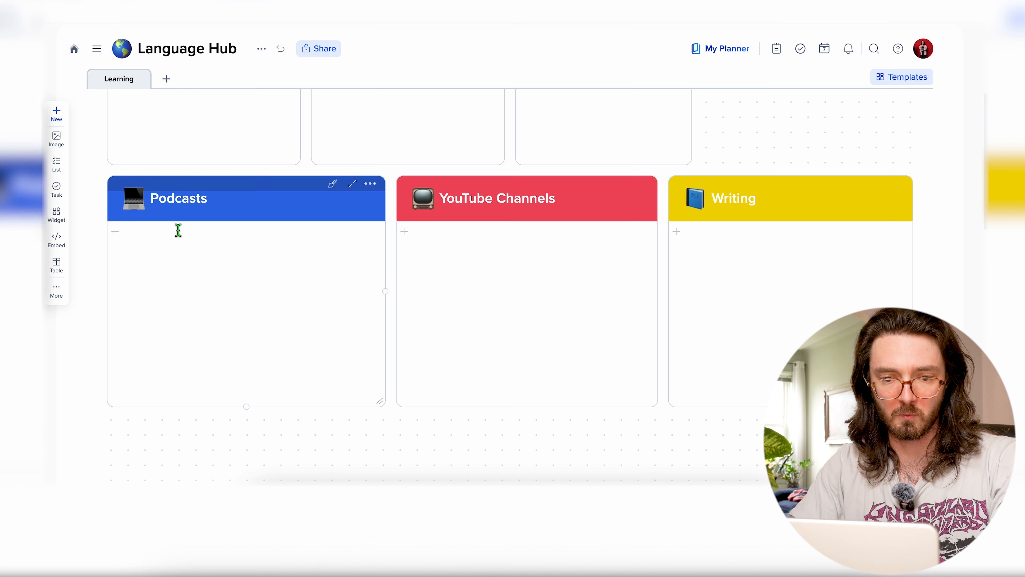
{"action": "left_click", "coordinate": [178, 255]}
{"action": "key", "text": "ctrl+v"}
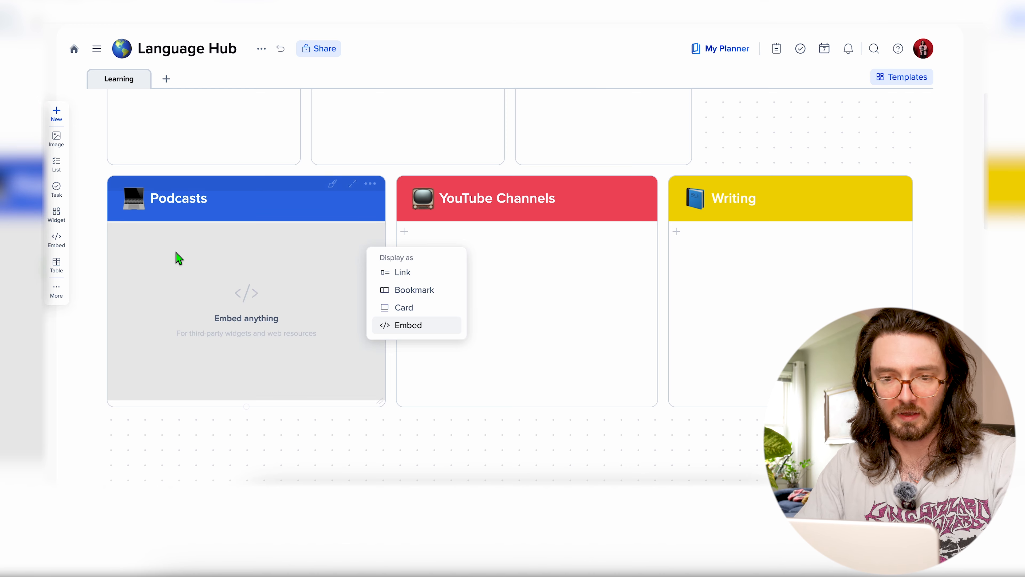
{"action": "left_click", "coordinate": [397, 290]}
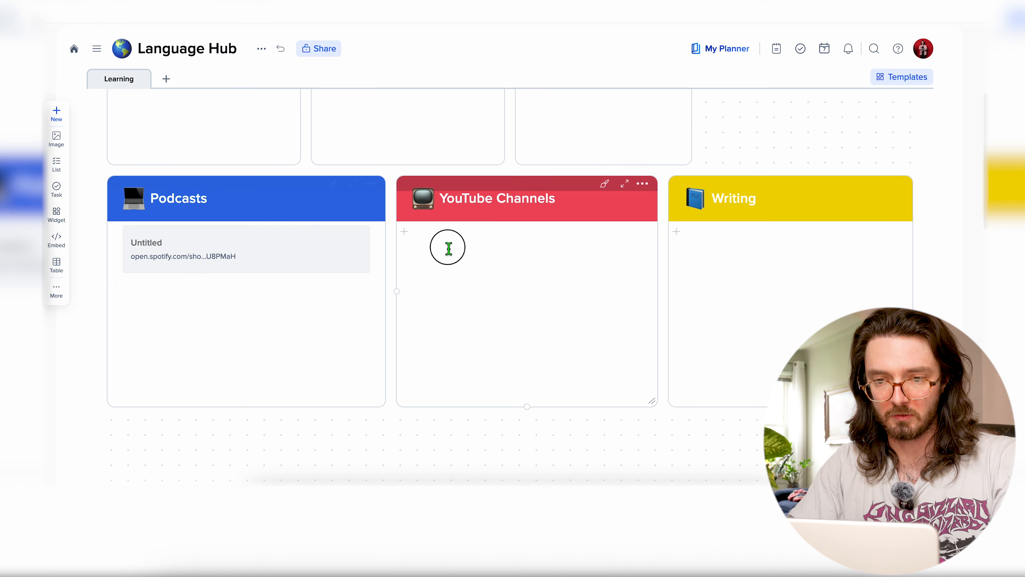
Step: Paste the copied YouTube channel videos link into the YouTube Channels tile and display it as a bookmark
{"action": "left_click", "coordinate": [449, 247]}
{"action": "key", "text": "ctrl+v"}
{"action": "left_click", "coordinate": [680, 292]}
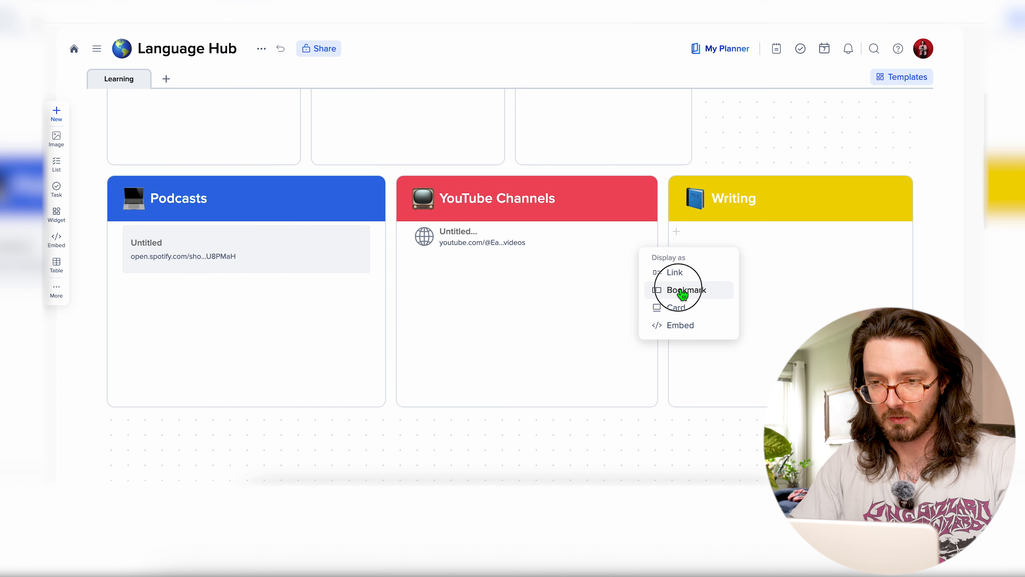
Step: Paste the spanishreading.online link into the Writing tile and display it as a bookmark
{"action": "left_click", "coordinate": [717, 254]}
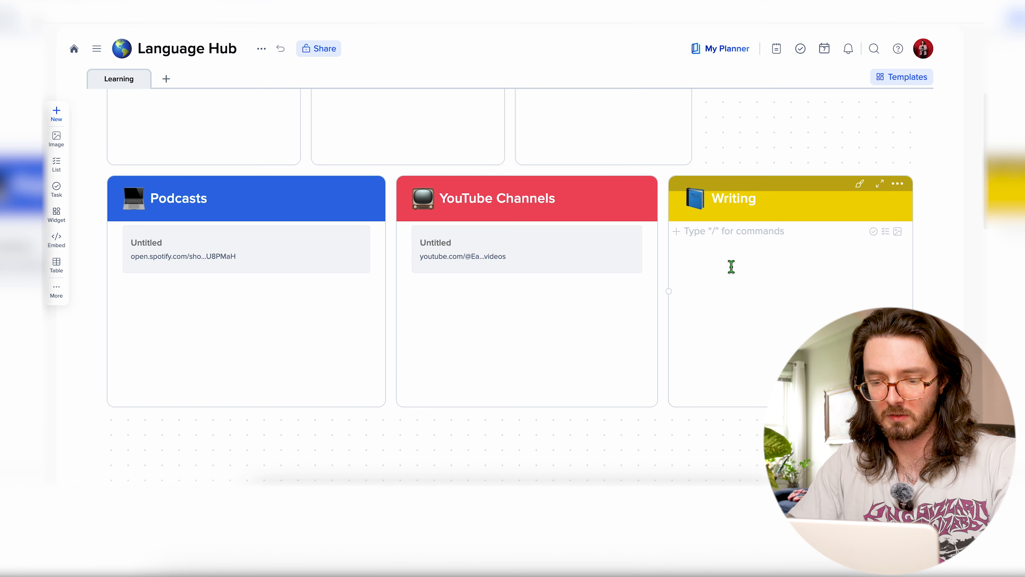
{"action": "key", "text": "ctrl+v"}
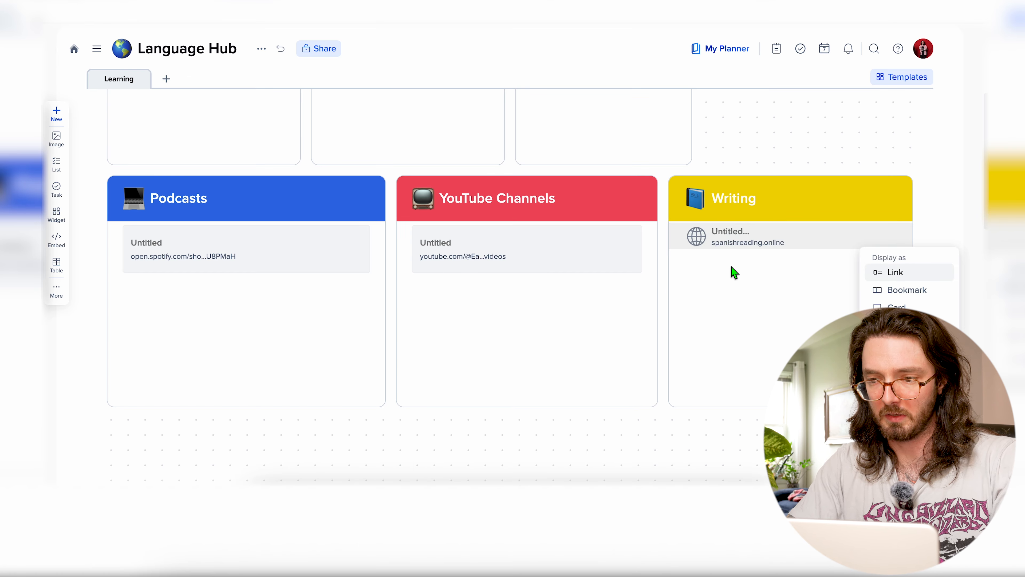
{"action": "left_click", "coordinate": [893, 296]}
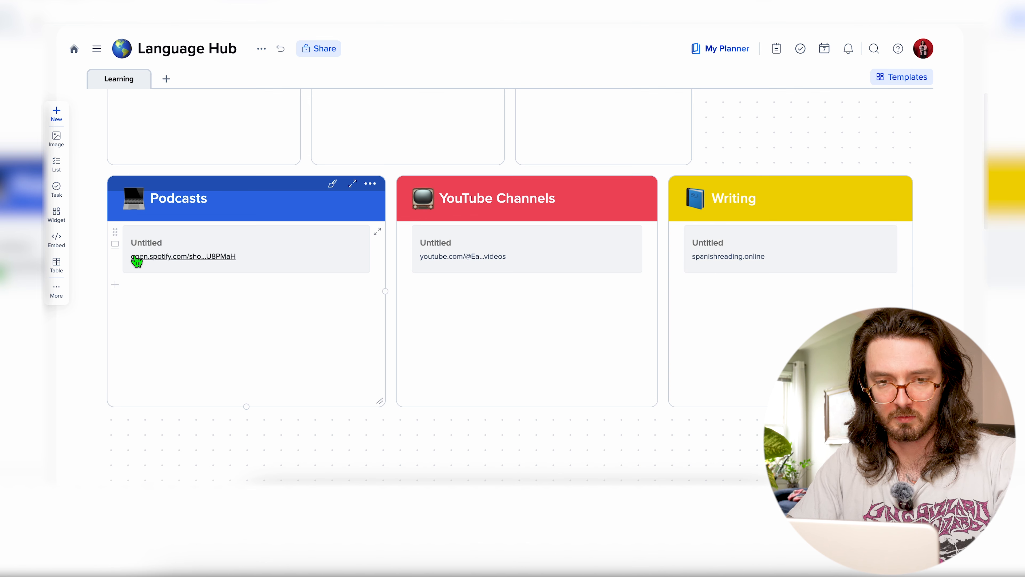
Step: Switch the saved items in the Podcasts, YouTube Channels and Writing tiles to the Link display style
{"action": "left_click", "coordinate": [116, 245]}
{"action": "left_click", "coordinate": [118, 244]}
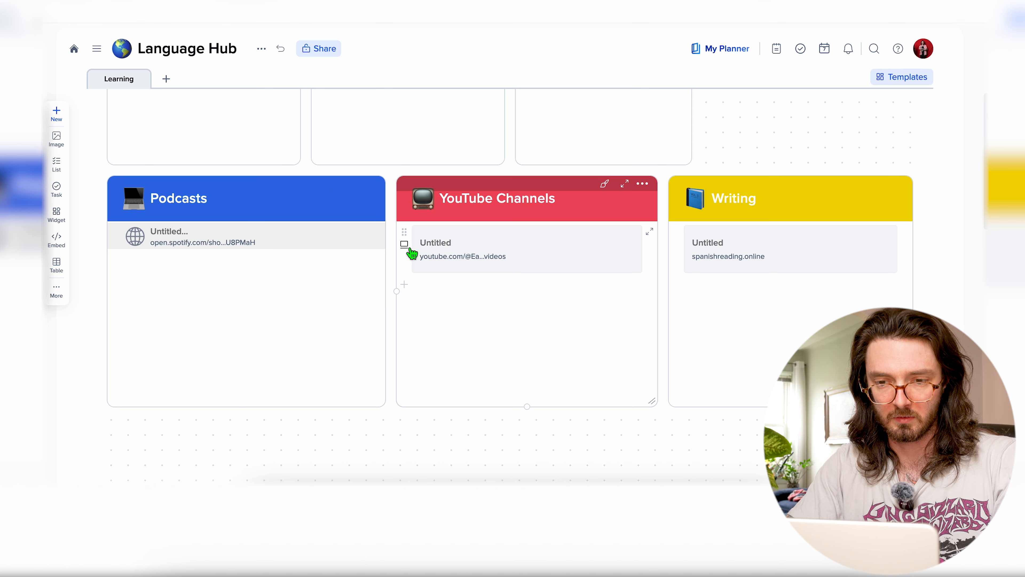
{"action": "left_click", "coordinate": [408, 248]}
{"action": "left_click", "coordinate": [407, 242]}
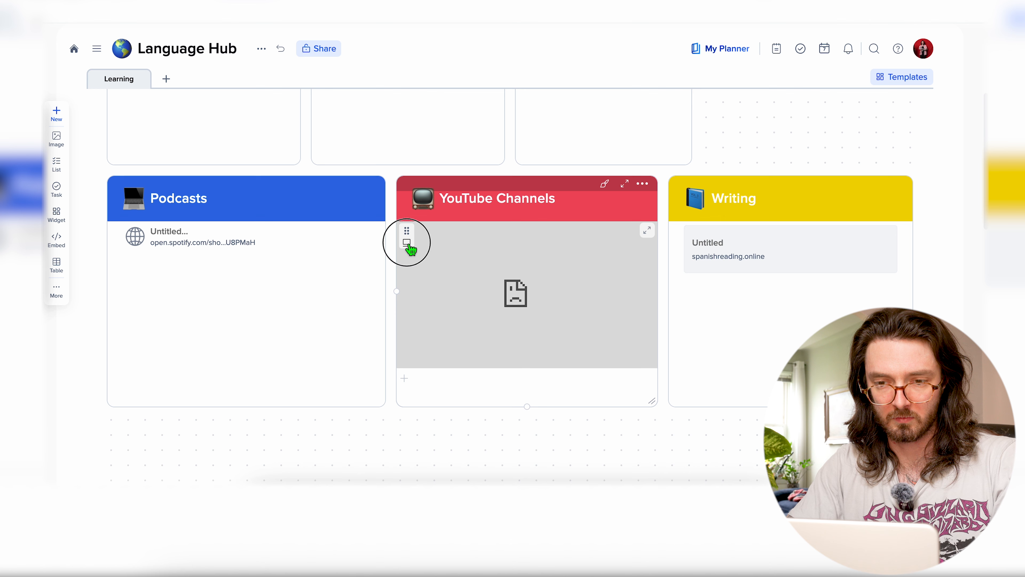
{"action": "left_click", "coordinate": [677, 244]}
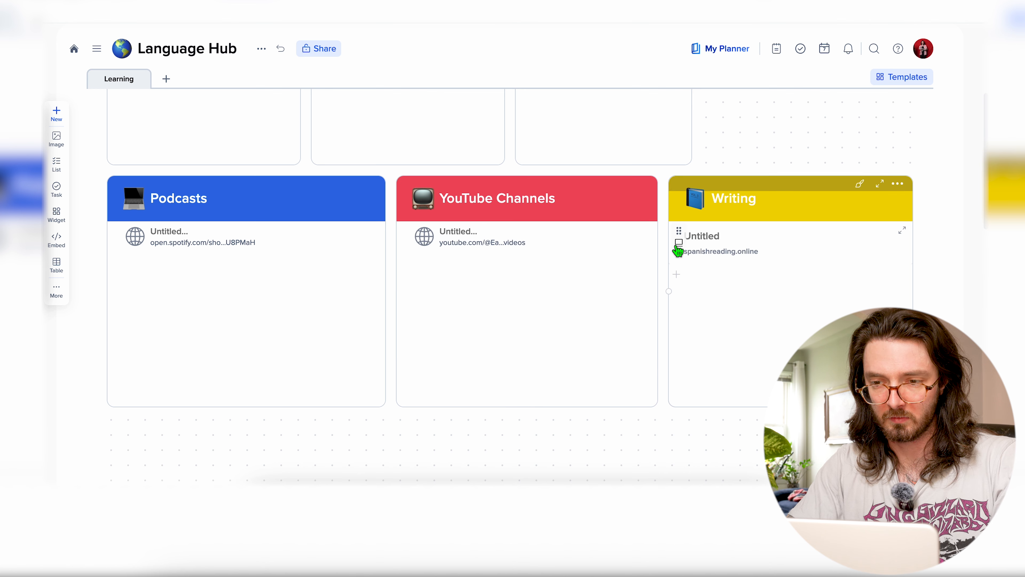
{"action": "left_click", "coordinate": [679, 244]}
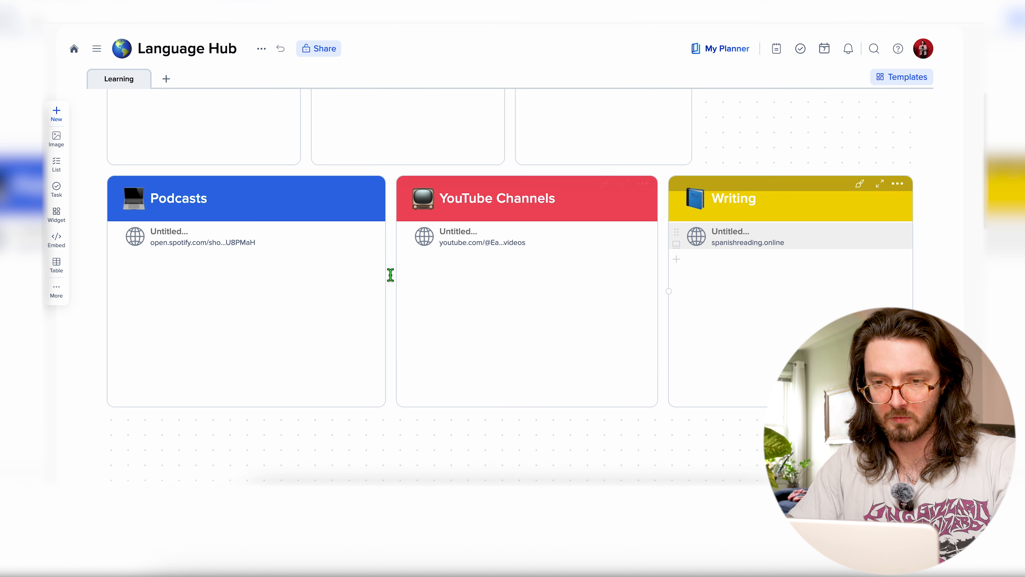
Step: Return the Podcasts, YouTube Channels and Writing links to the Bookmark display style
{"action": "left_click", "coordinate": [116, 245]}
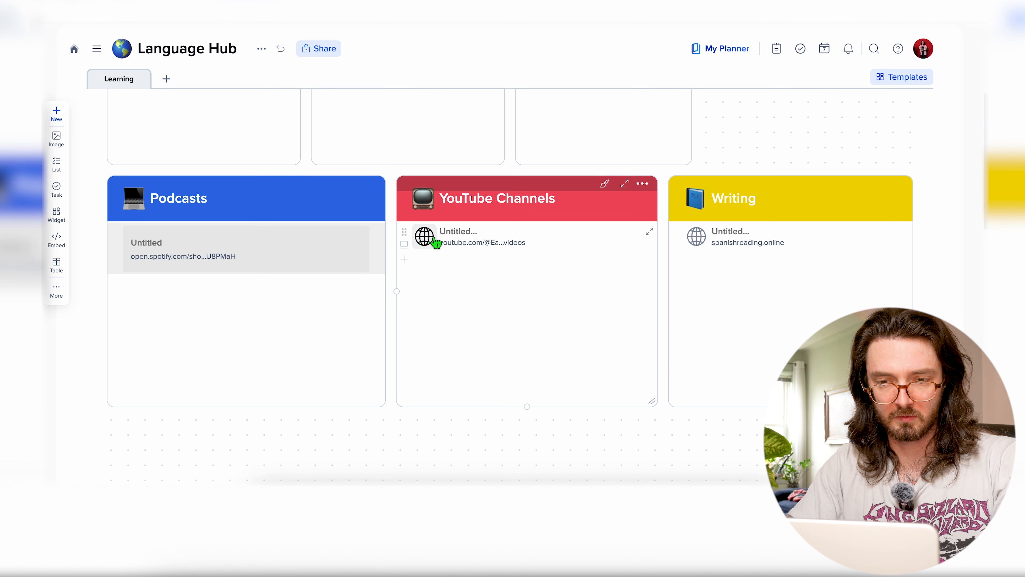
{"action": "left_click", "coordinate": [405, 245]}
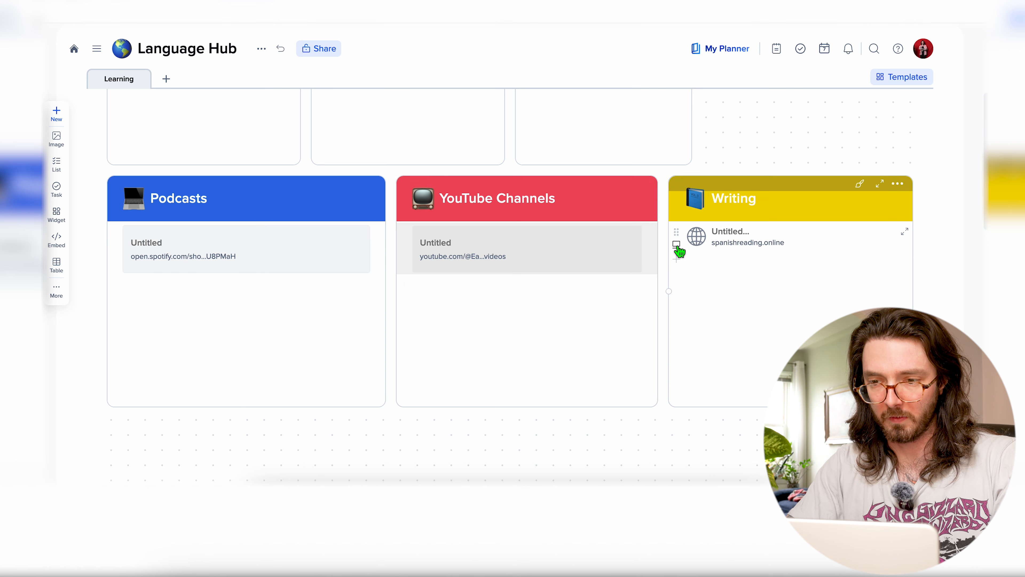
{"action": "left_click", "coordinate": [677, 245]}
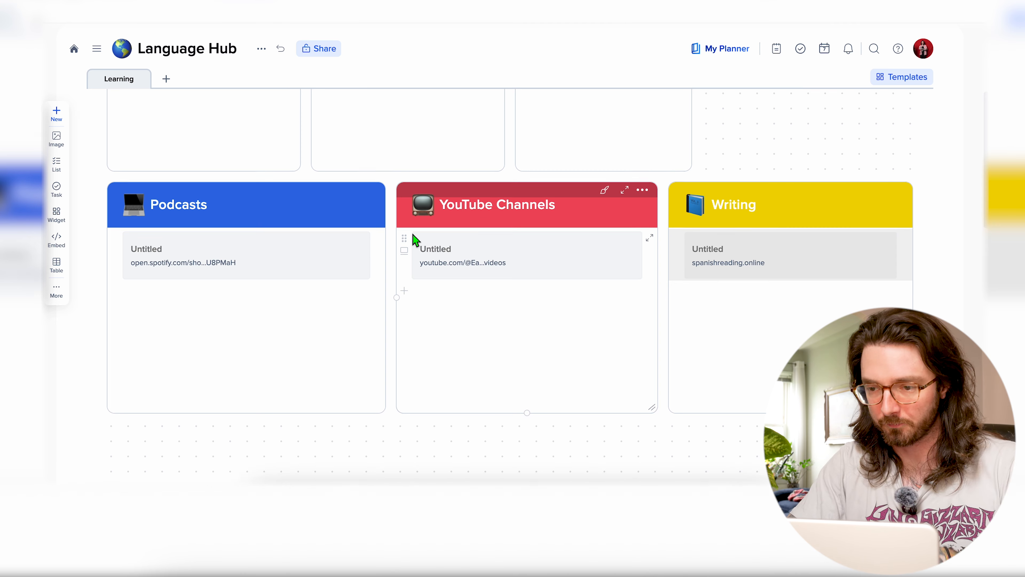
Step: Add a new calendar collection as another page in the Language Hub workbook
{"action": "scroll", "coordinate": [414, 236], "scroll_direction": "up", "scroll_amount": 3}
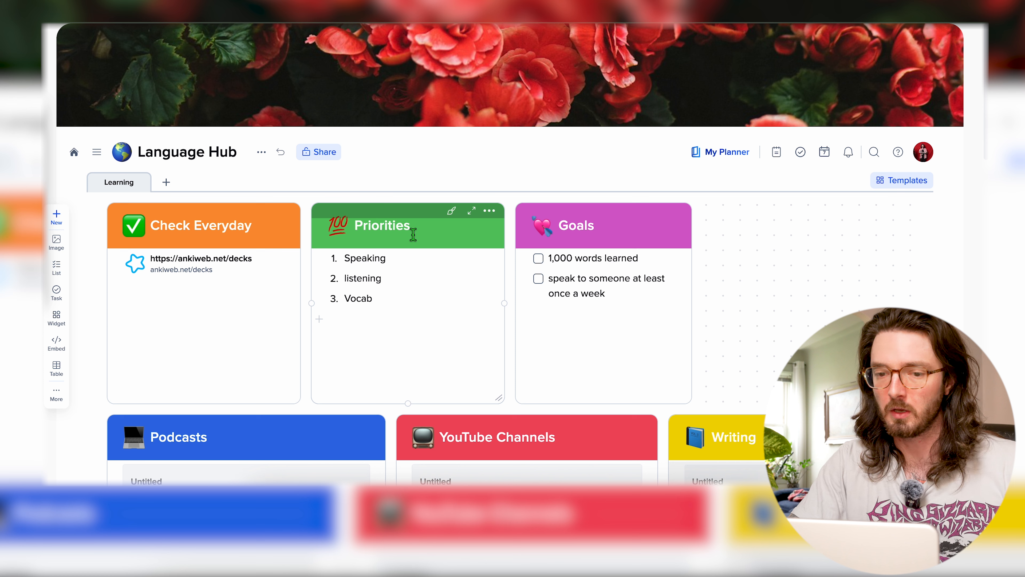
{"action": "left_click", "coordinate": [166, 182]}
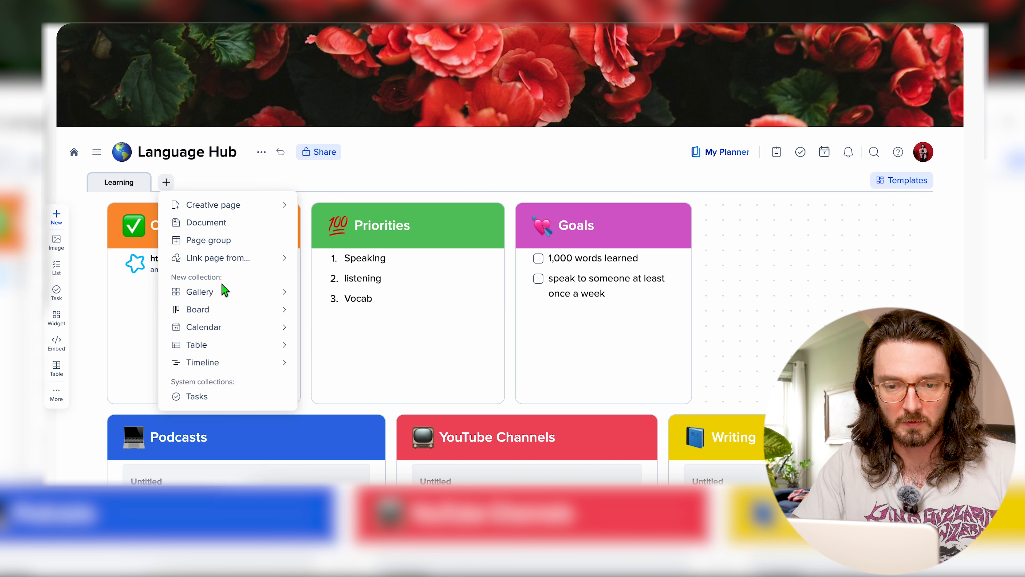
{"action": "left_click", "coordinate": [218, 327]}
{"action": "left_click", "coordinate": [339, 334]}
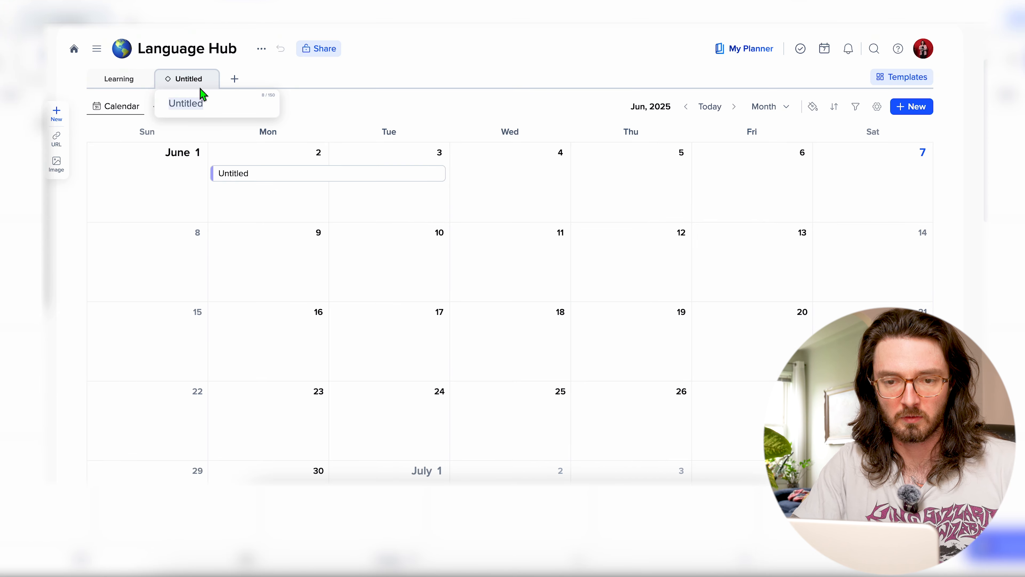
Step: Name the new calendar page Schedule
{"action": "type", "text": "L"}
{"action": "key", "text": "BackSpace"}
{"action": "type", "text": "Cale"}
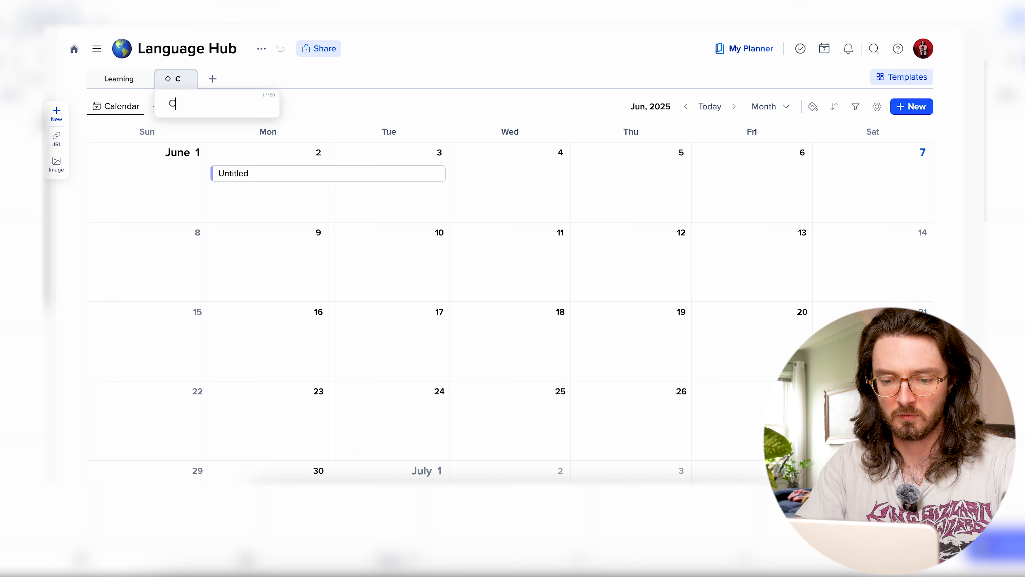
{"action": "key", "text": "BackSpace"}
{"action": "key", "text": "BackSpace"}
{"action": "key", "text": "BackSpace"}
{"action": "key", "text": "BackSpace"}
{"action": "type", "text": "S"}
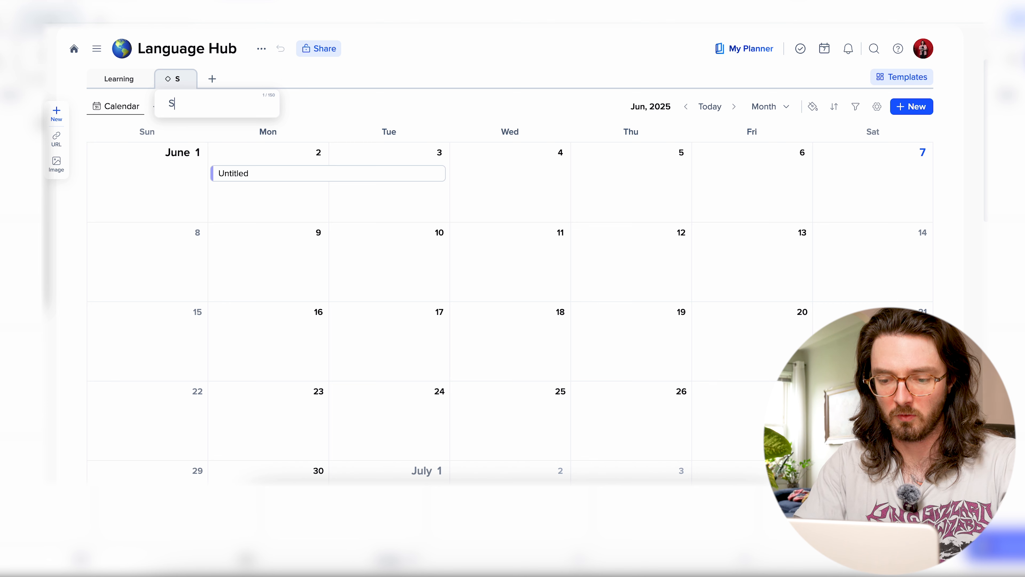
{"action": "type", "text": "chedule"}
{"action": "key", "text": "Return"}
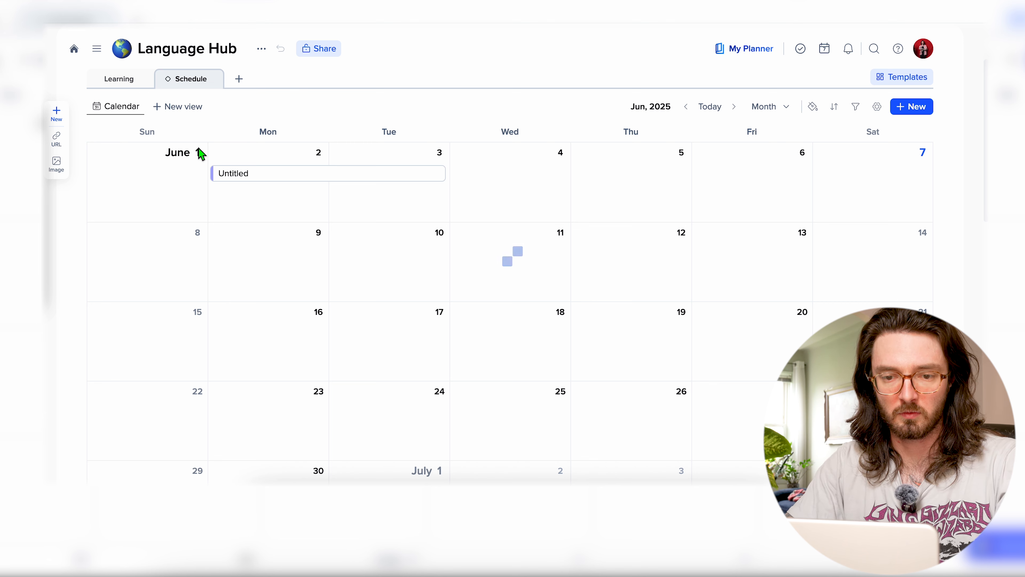
Step: Remove the Untitled sample item spanning June 2 and 3 from the calendar collection
{"action": "left_click", "coordinate": [435, 173]}
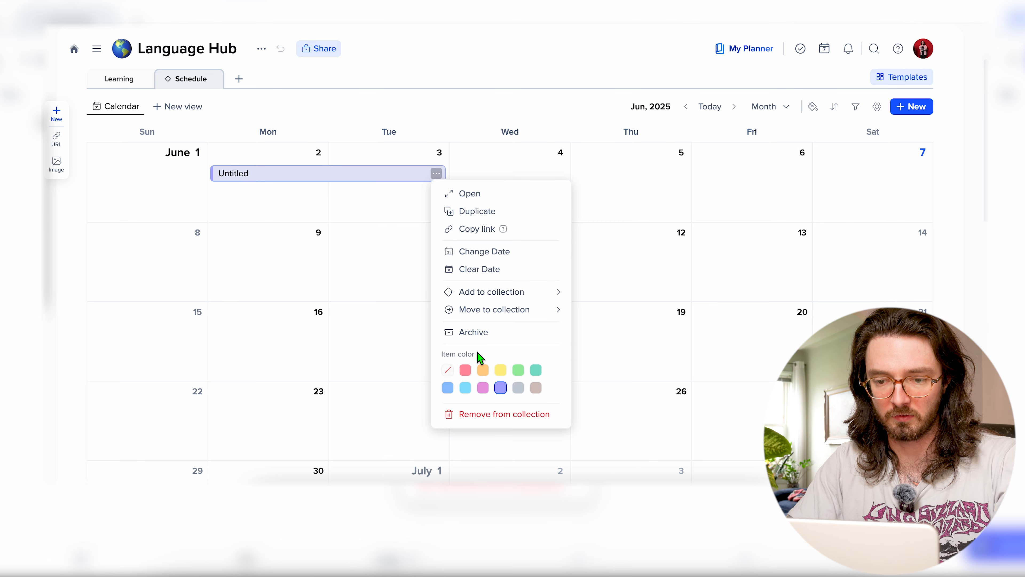
{"action": "left_click", "coordinate": [476, 414]}
Step: Add a calendar item titled Flashcards on June 2
{"action": "left_click", "coordinate": [219, 153]}
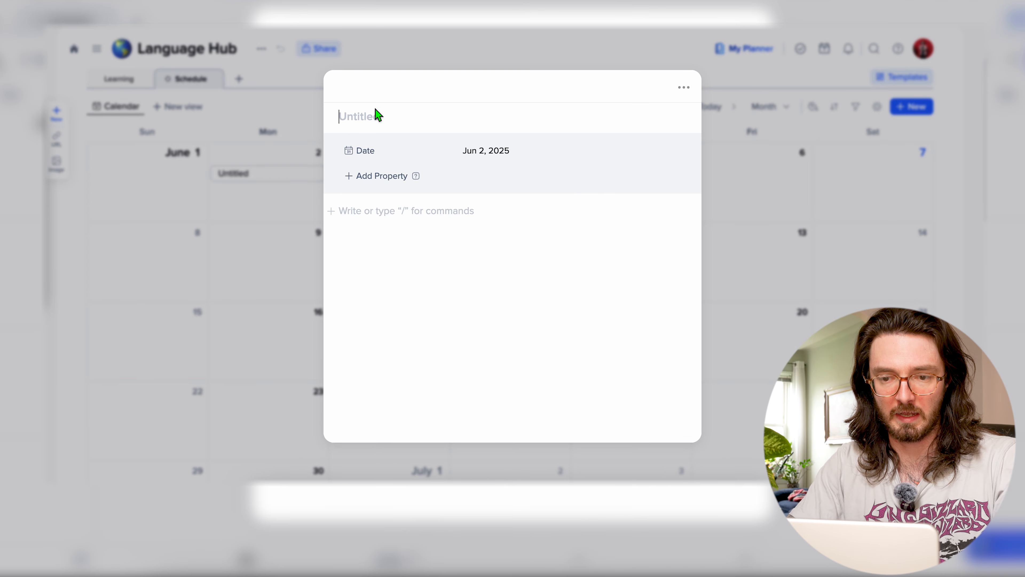
{"action": "type", "text": "Fla"}
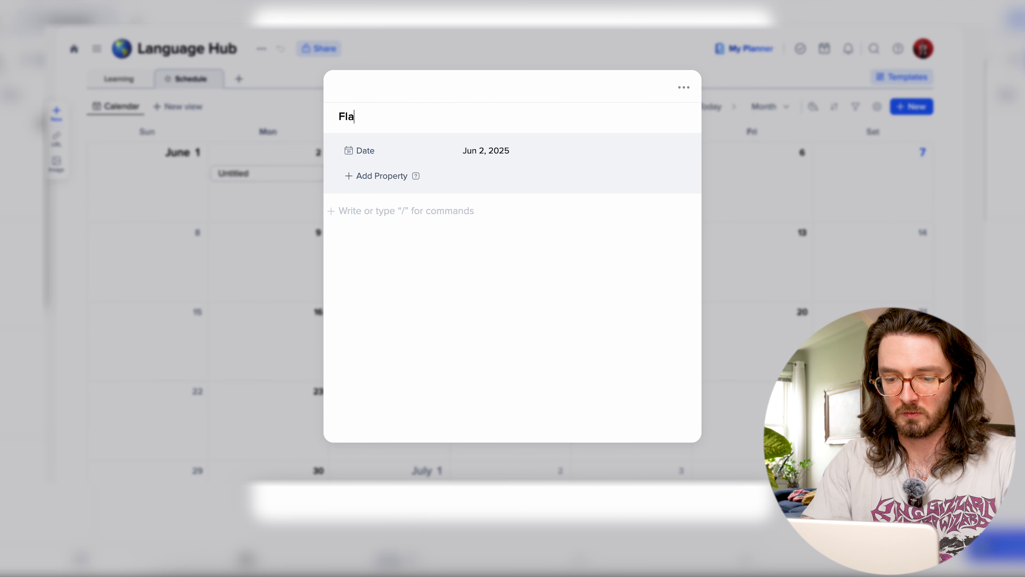
{"action": "type", "text": "shcards"}
{"action": "key", "text": "Return"}
{"action": "left_click", "coordinate": [375, 176]}
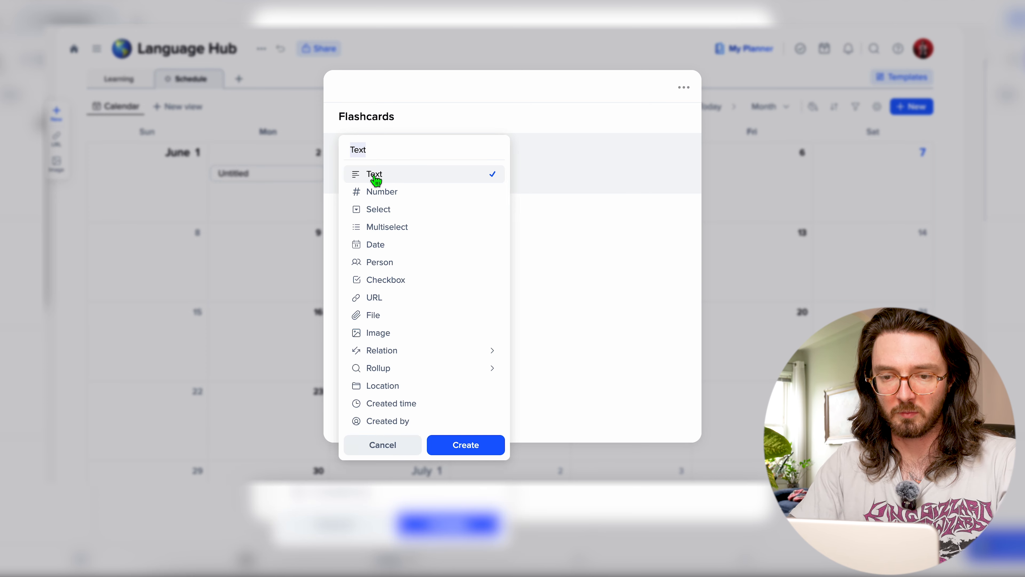
{"action": "left_click", "coordinate": [388, 282]}
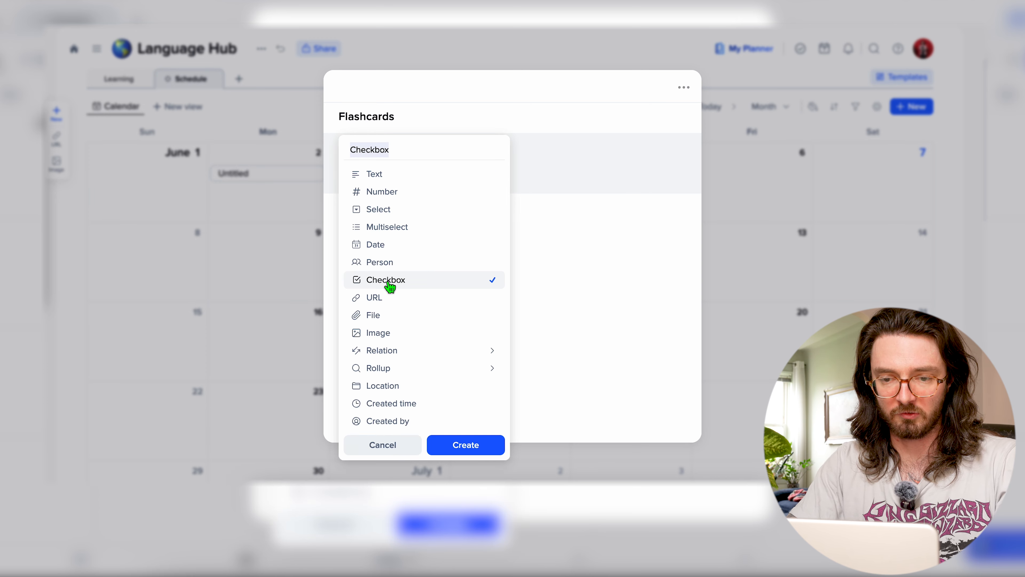
{"action": "left_click", "coordinate": [542, 231]}
Step: Add a Checkbox property to the Flashcards item, write "Notes:" in its body and close it
{"action": "left_click", "coordinate": [393, 177]}
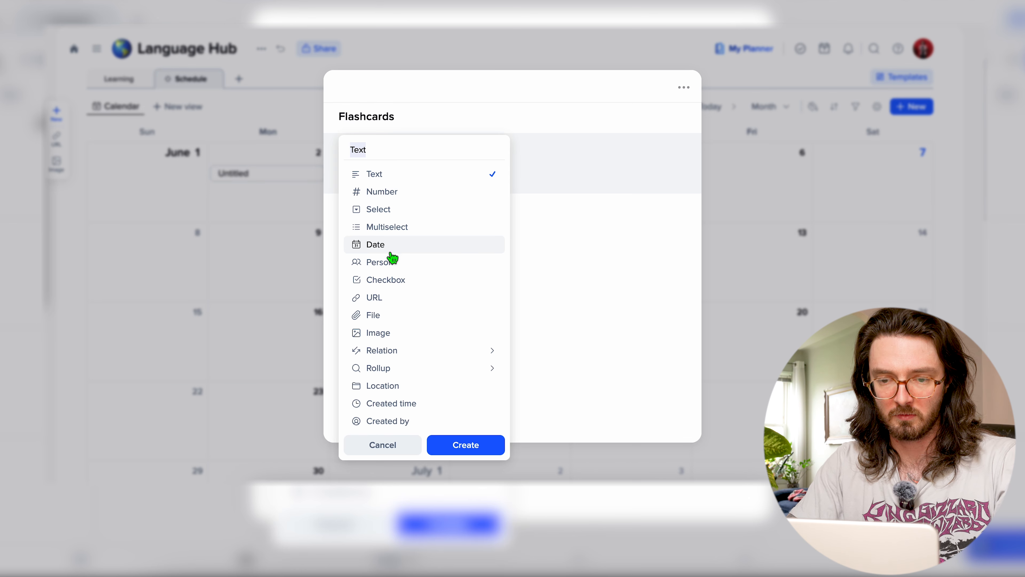
{"action": "left_click", "coordinate": [389, 283]}
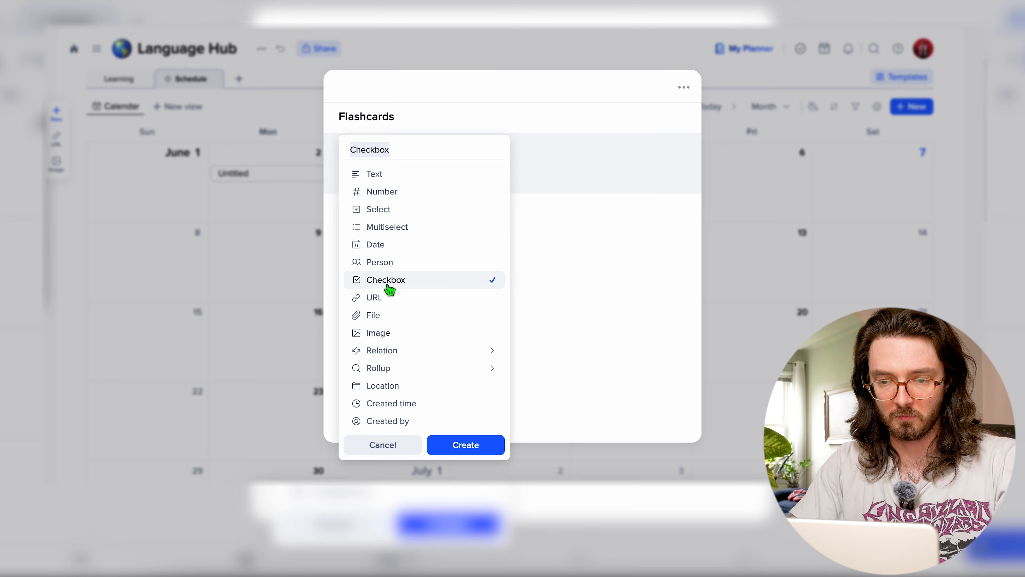
{"action": "left_click", "coordinate": [466, 448]}
{"action": "left_click", "coordinate": [418, 256]}
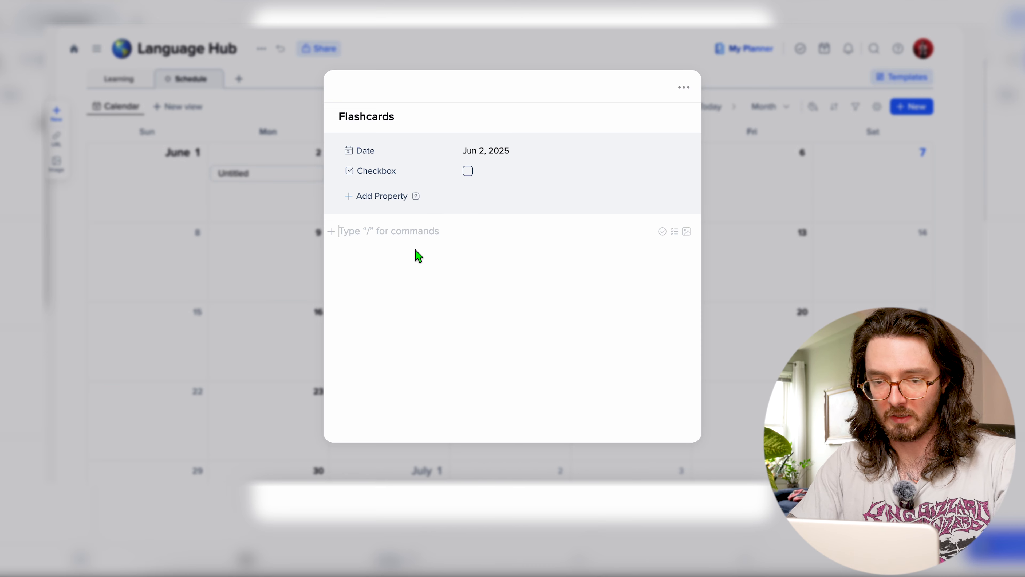
{"action": "type", "text": "Notes:"}
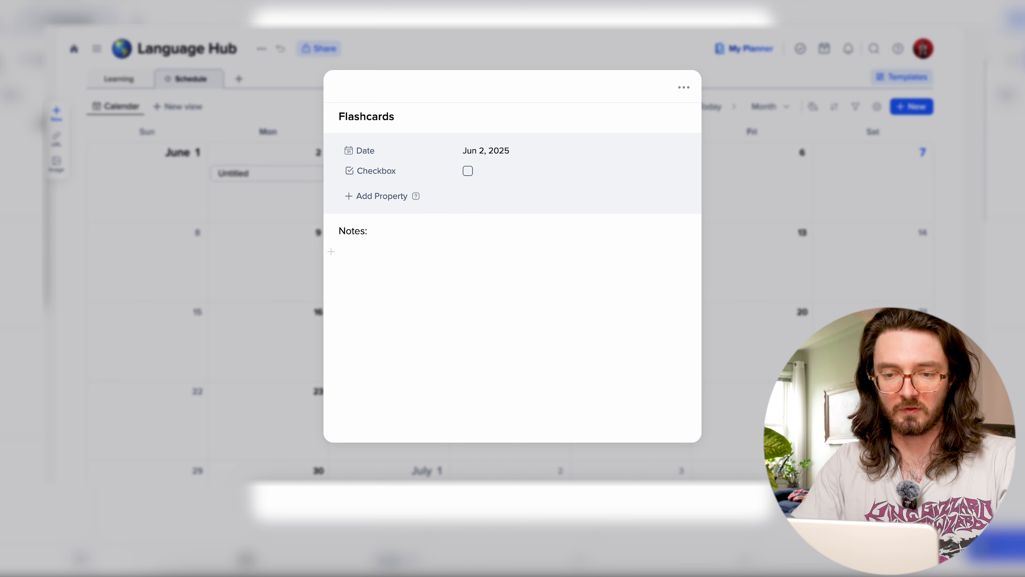
{"action": "left_click", "coordinate": [747, 182]}
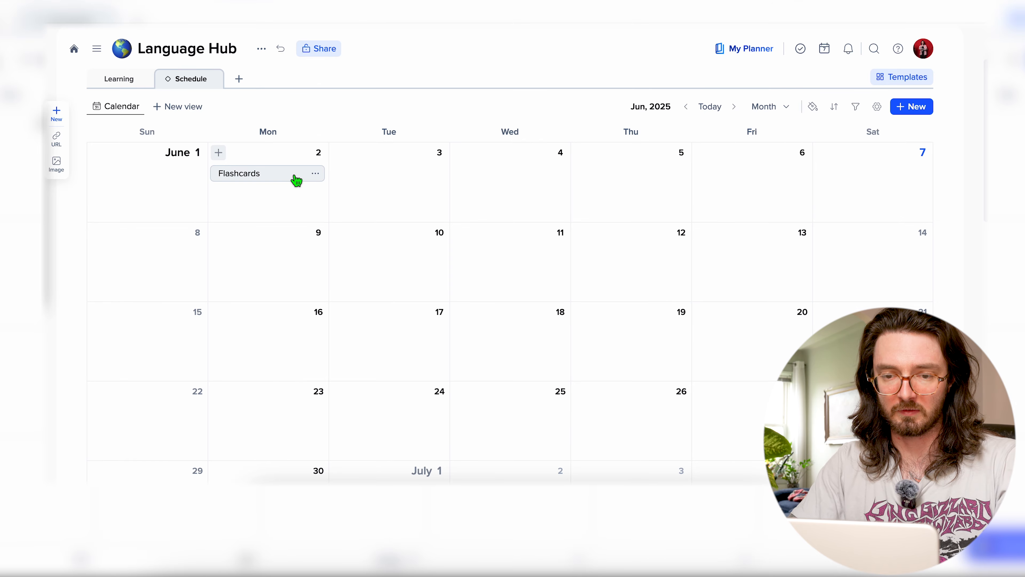
Step: Add a second June 2 item titled Speaking Lesson with "Notes:" in its body and close it
{"action": "left_click", "coordinate": [218, 152]}
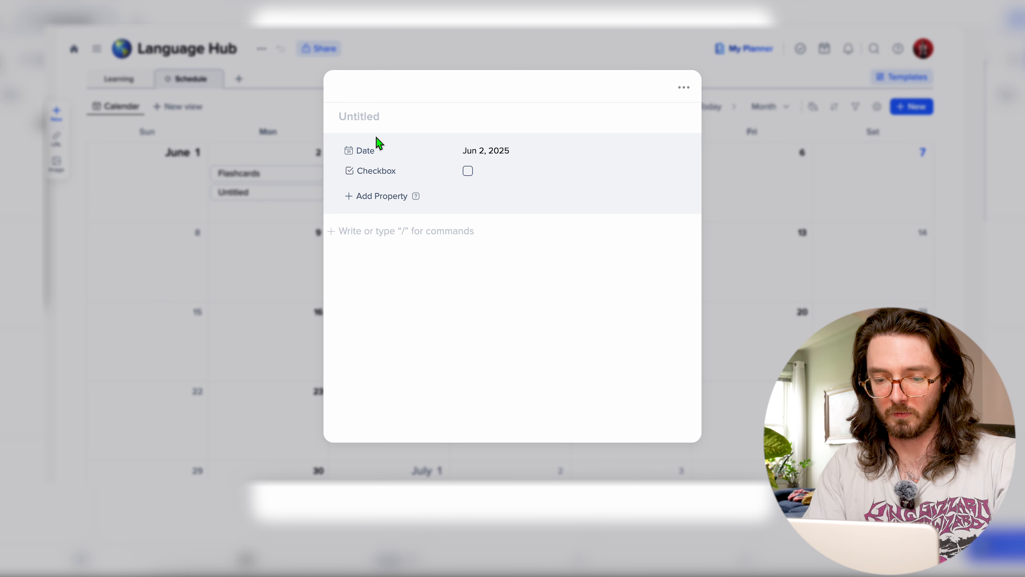
{"action": "type", "text": "Speaking Lesson"}
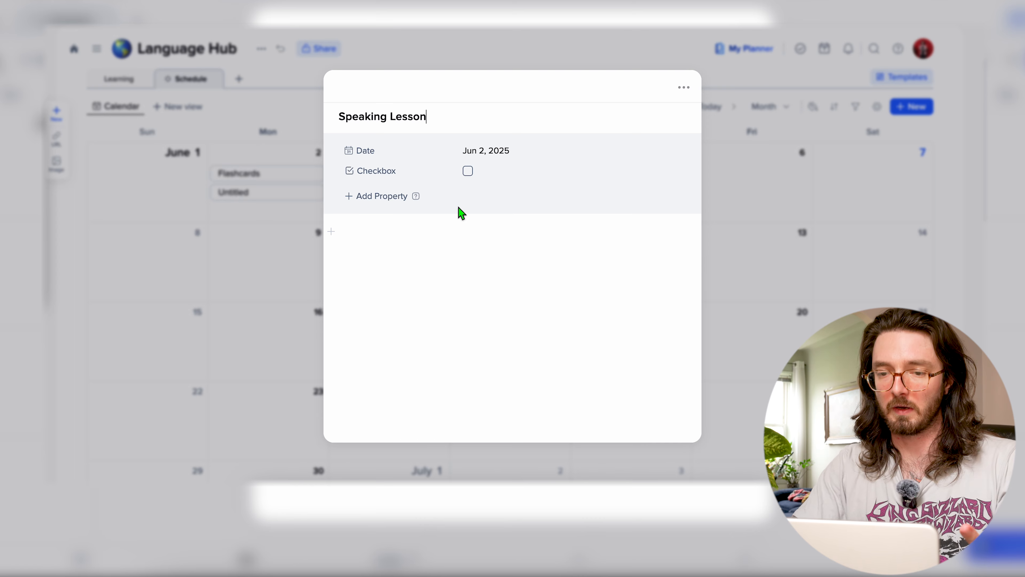
{"action": "left_click", "coordinate": [402, 236]}
{"action": "type", "text": "Notes:"}
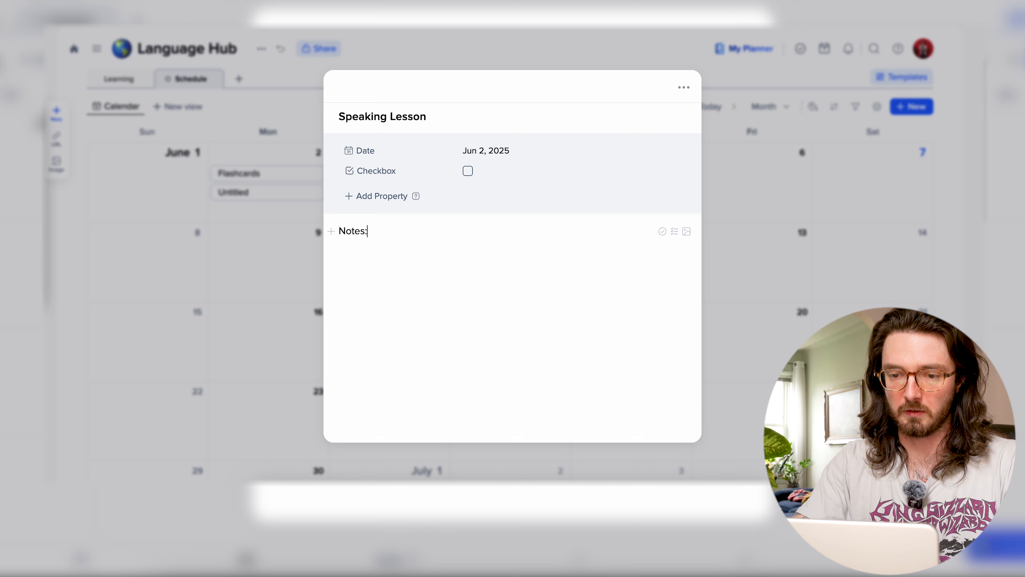
{"action": "left_click", "coordinate": [765, 247]}
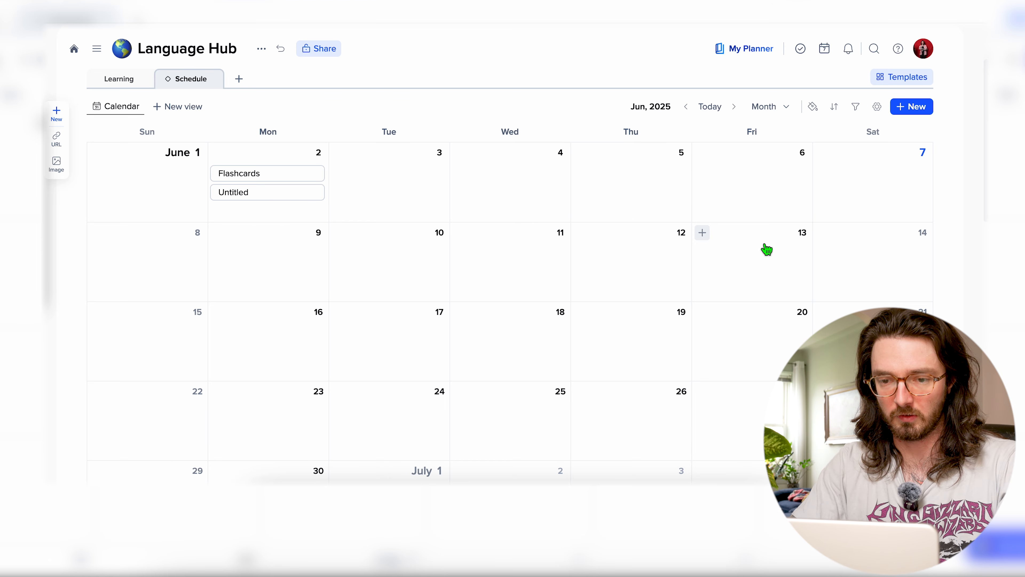
Step: Move the Speaking Lesson item to Tuesday, June 3 on the calendar
{"action": "left_click", "coordinate": [261, 200]}
{"action": "left_click_drag", "start_coordinate": [261, 200], "coordinate": [383, 189]}
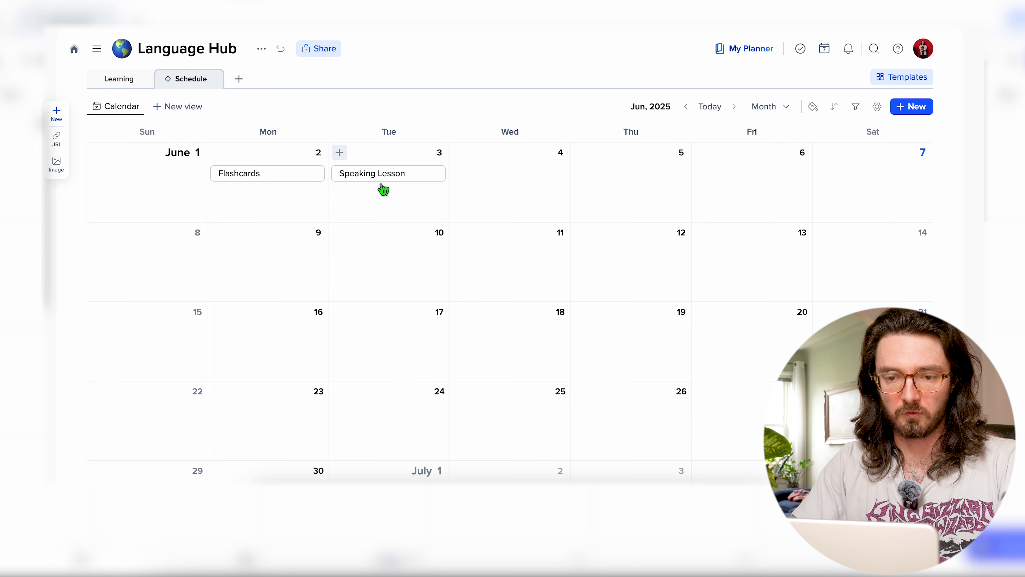
Step: Set the item color of the Speaking Lesson entry on June 3 to green
{"action": "left_click", "coordinate": [812, 107]}
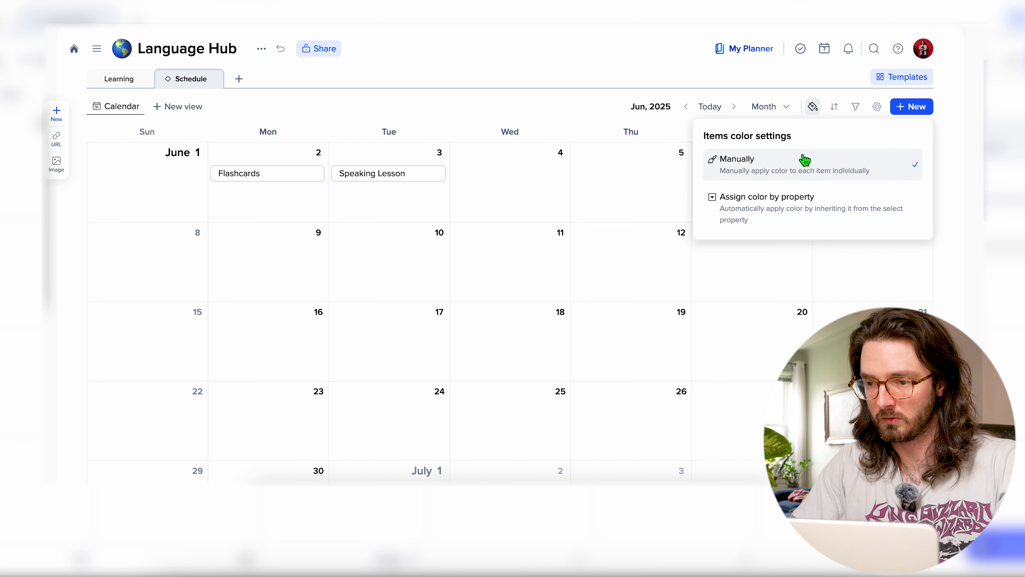
{"action": "left_click", "coordinate": [527, 199]}
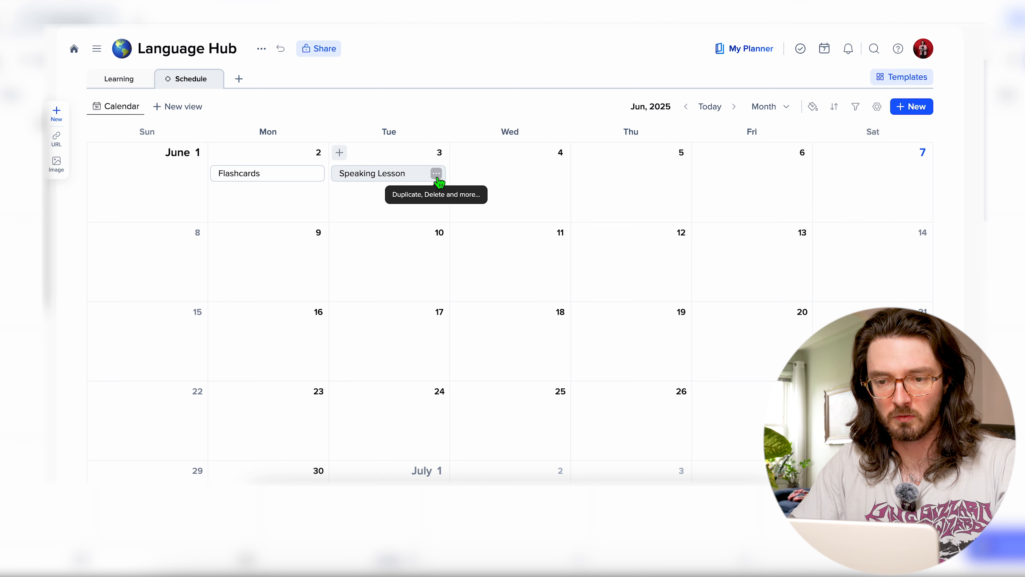
{"action": "left_click", "coordinate": [436, 174]}
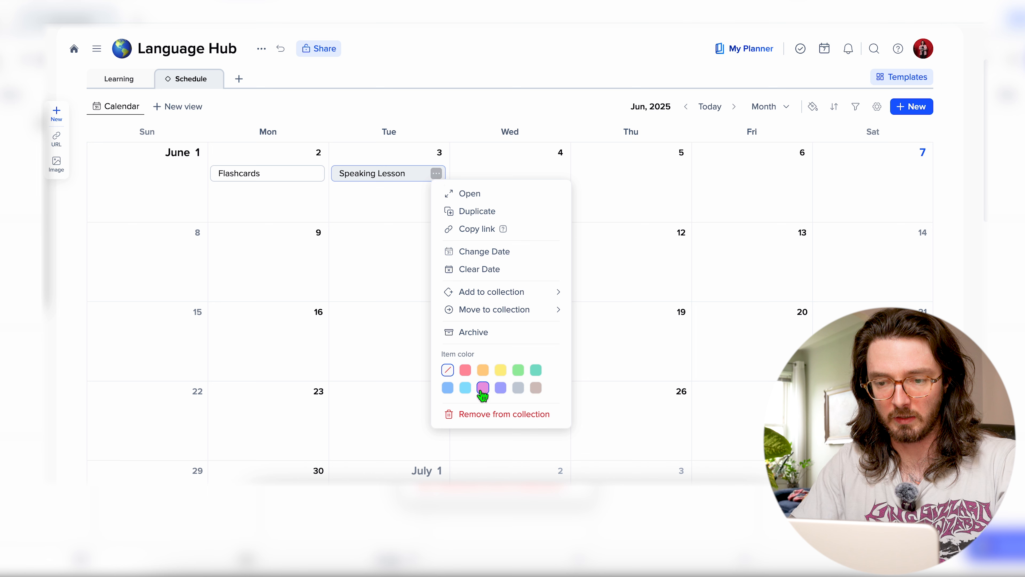
{"action": "left_click", "coordinate": [518, 370]}
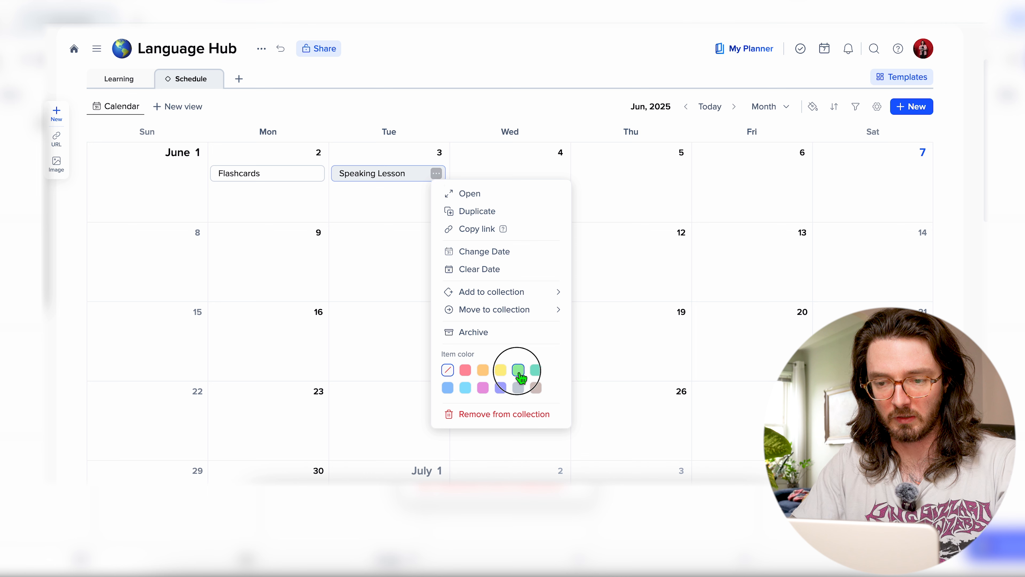
{"action": "left_click", "coordinate": [332, 192]}
Step: Set the item color of the Flashcards entry on June 2 to light blue
{"action": "left_click", "coordinate": [315, 174]}
{"action": "left_click", "coordinate": [397, 370]}
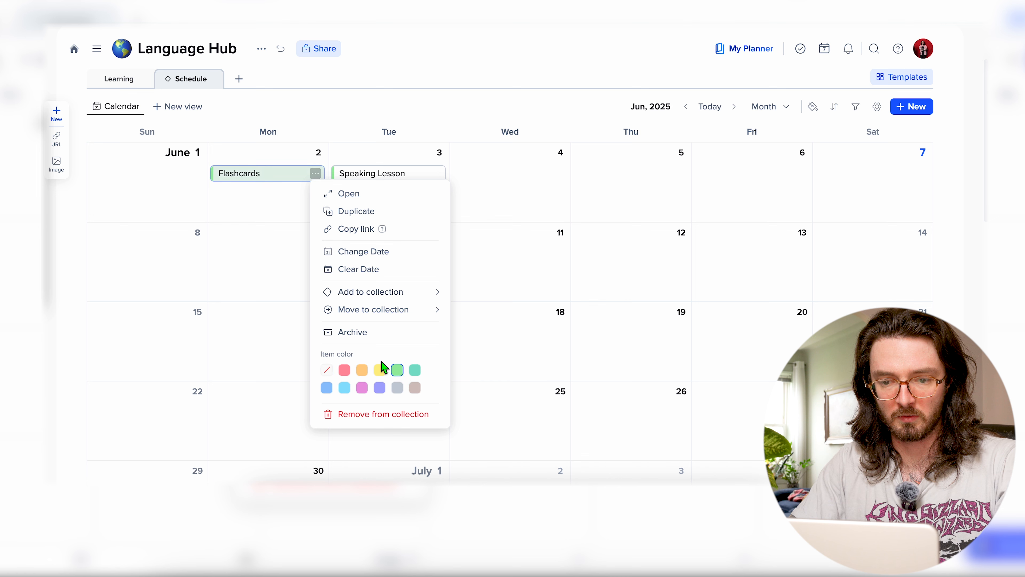
{"action": "left_click", "coordinate": [344, 388]}
{"action": "left_click", "coordinate": [495, 193]}
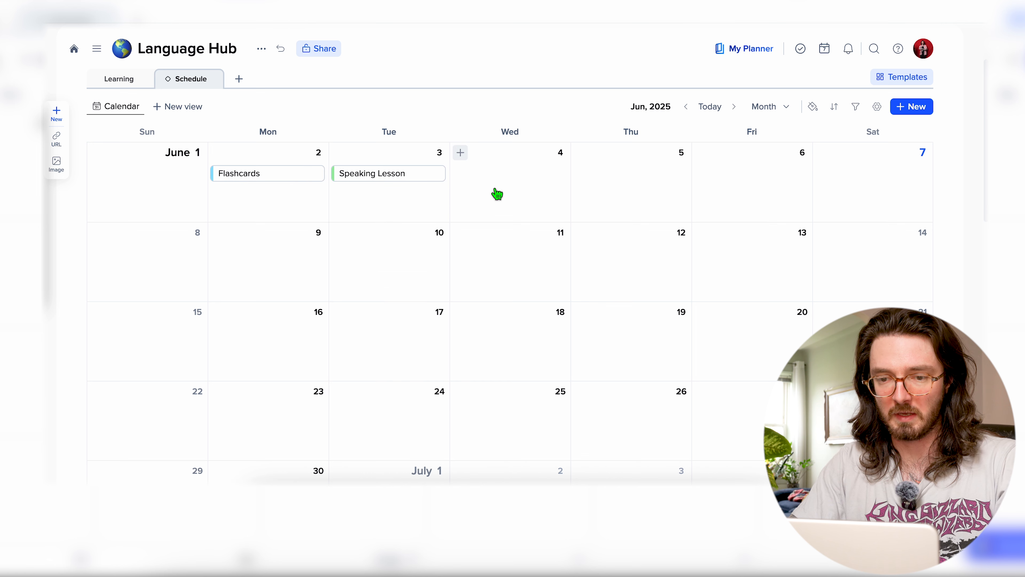
Step: Duplicate the Flashcards item and move the copy to Wednesday, June 4 on the calendar
{"action": "left_click", "coordinate": [317, 173]}
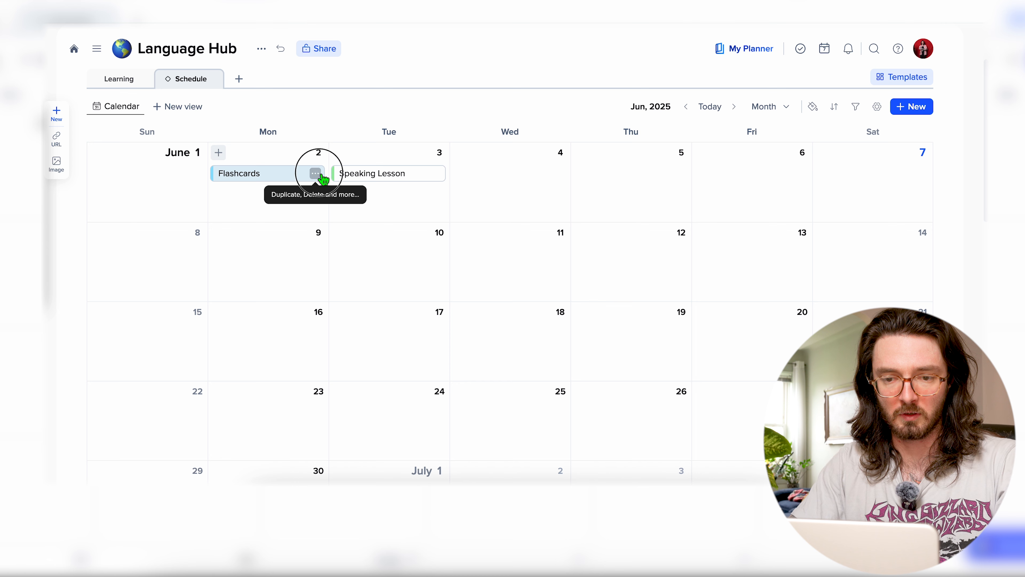
{"action": "left_click", "coordinate": [357, 216]}
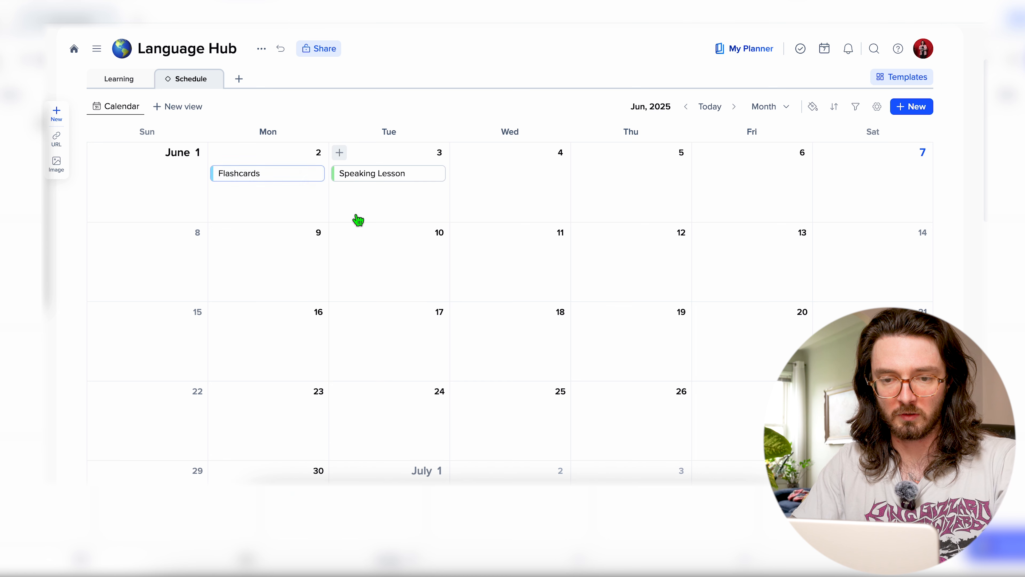
{"action": "left_click_drag", "start_coordinate": [297, 196], "coordinate": [522, 184]}
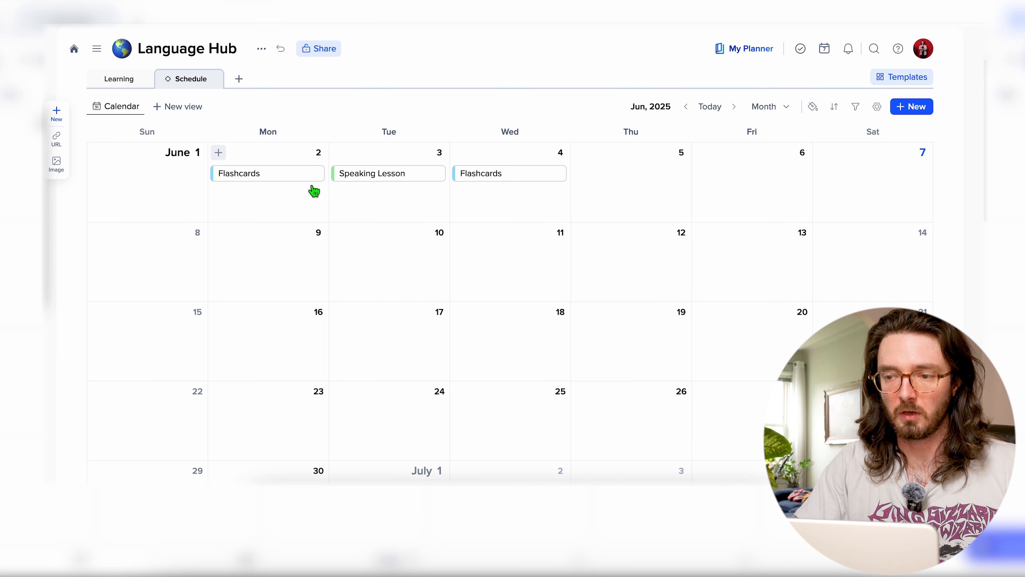
Step: Add a blank creative page to the workbook and name it Vocab Hub
{"action": "left_click", "coordinate": [239, 79]}
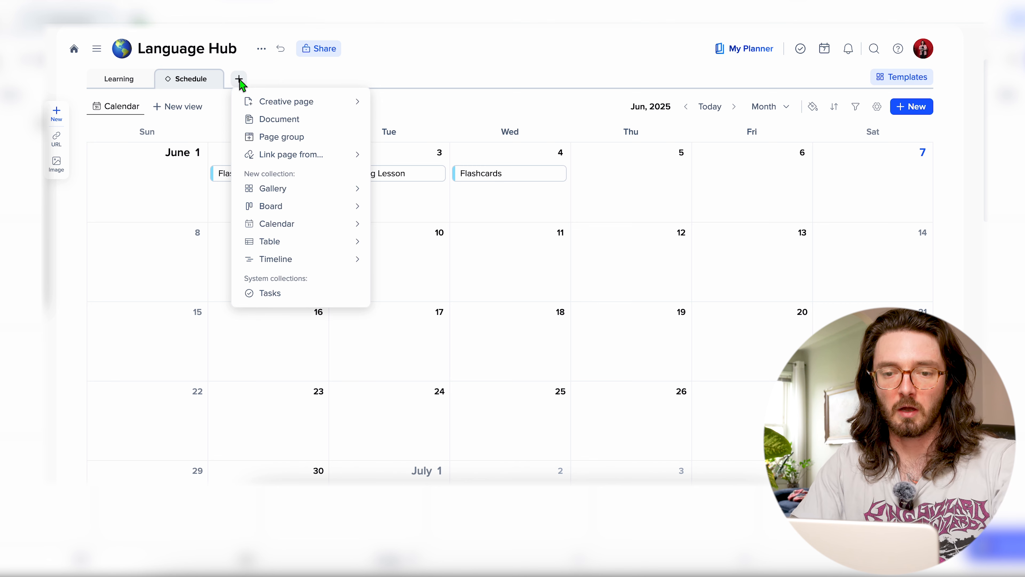
{"action": "mouse_move", "coordinate": [259, 102]}
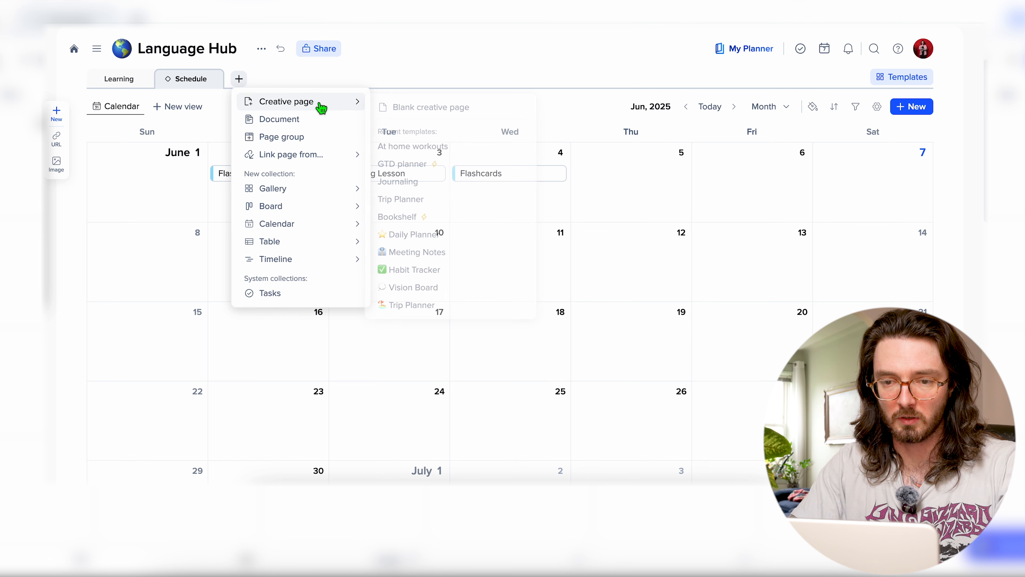
{"action": "left_click", "coordinate": [415, 109]}
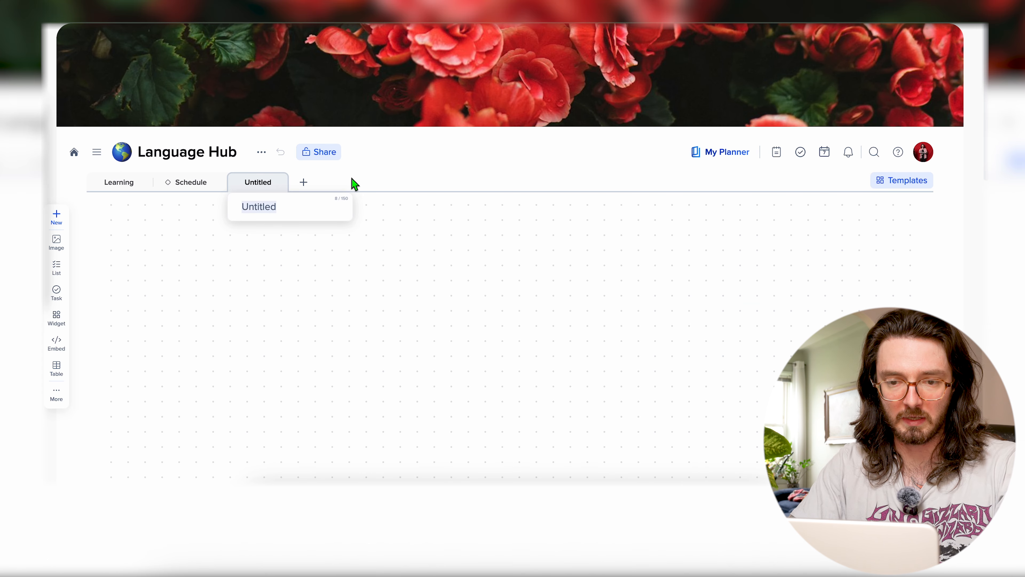
{"action": "type", "text": "Vocab Hub"}
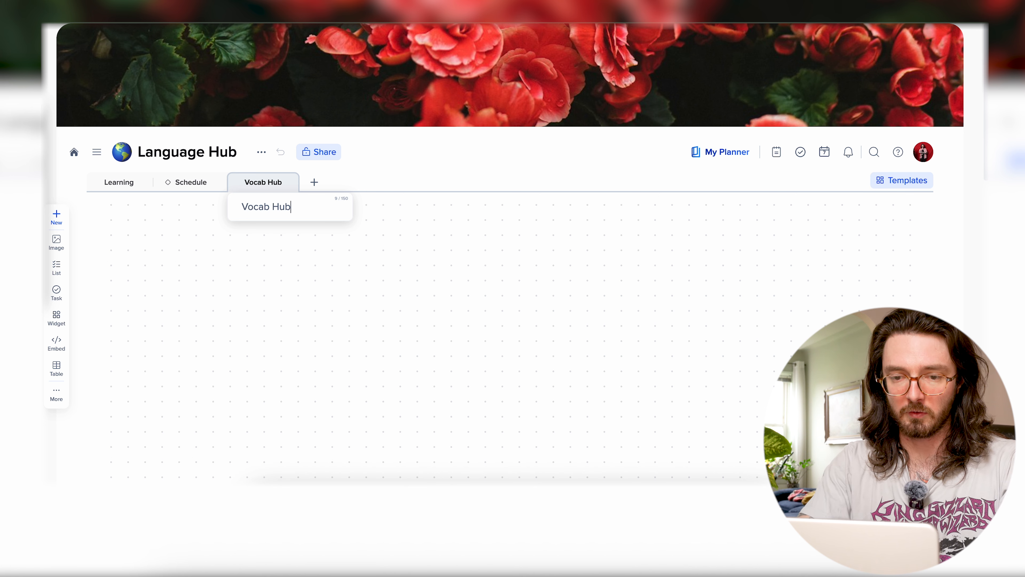
{"action": "left_click", "coordinate": [256, 252]}
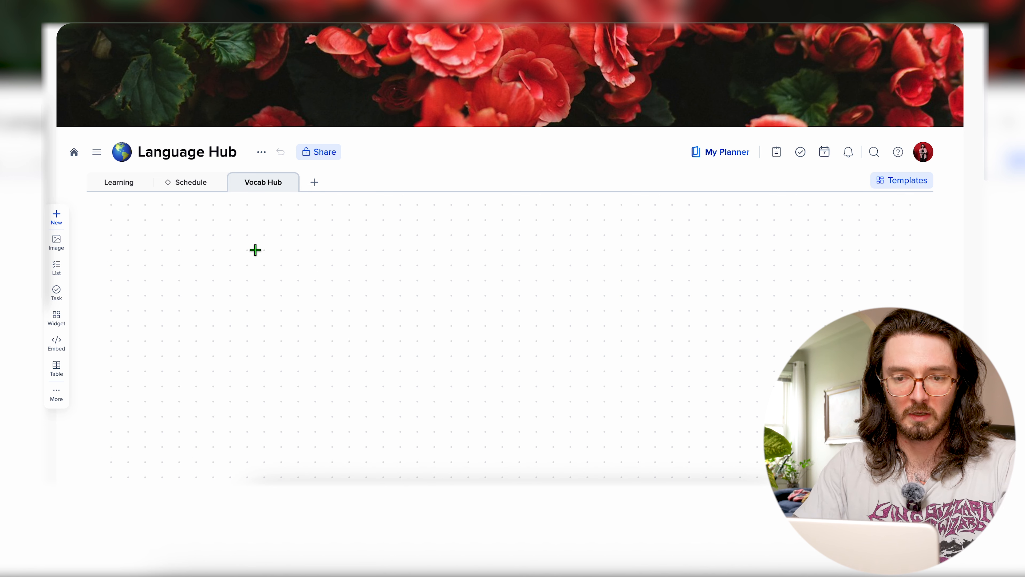
Step: Place Vocabulario_Meses.jpg from the Downloads folder on the page and enlarge its tile to show all twelve months
{"action": "left_click", "coordinate": [271, 503]}
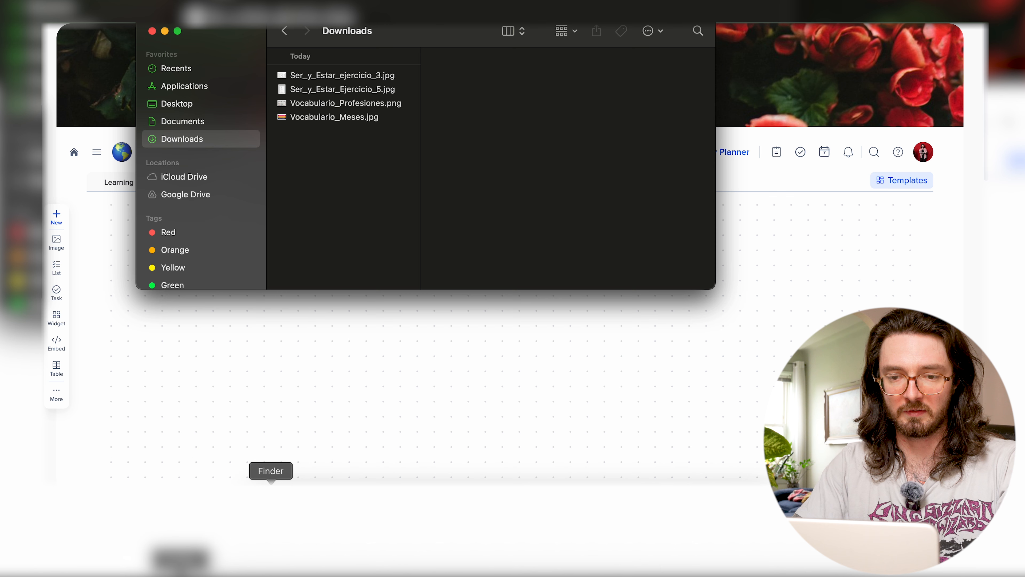
{"action": "left_click_drag", "start_coordinate": [407, 32], "coordinate": [669, 21]}
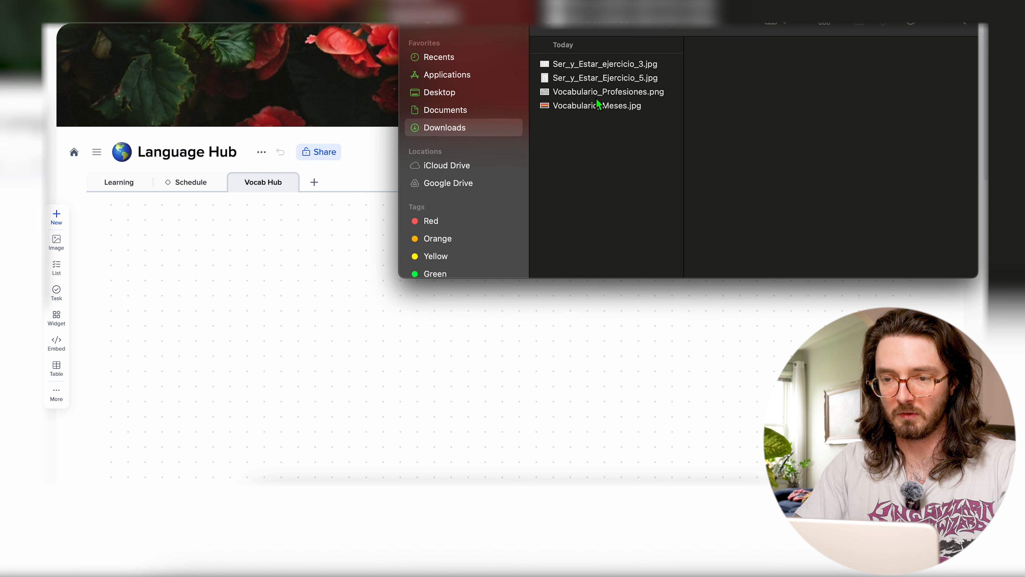
{"action": "left_click_drag", "start_coordinate": [586, 114], "coordinate": [229, 220]}
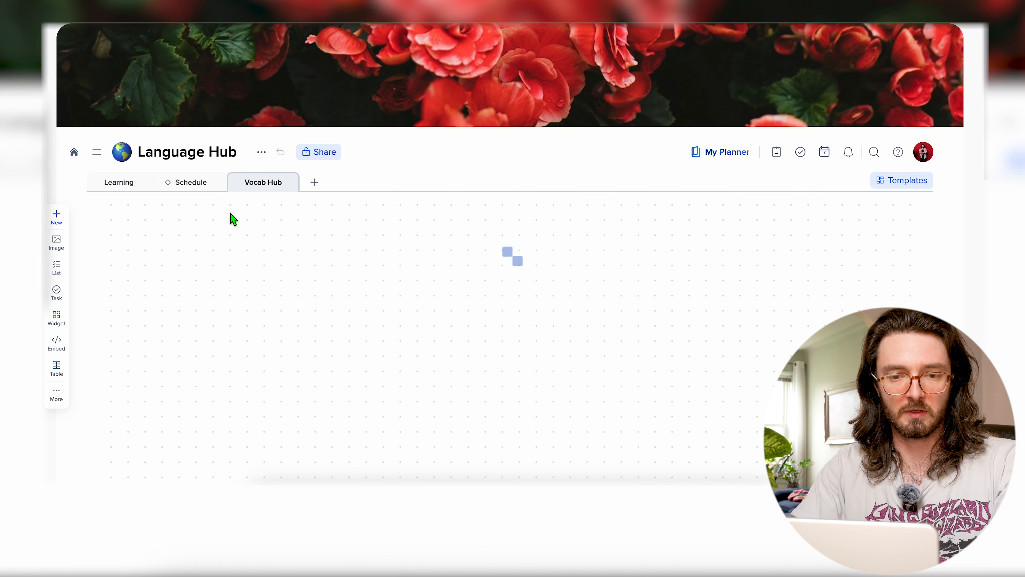
{"action": "left_click_drag", "start_coordinate": [300, 262], "coordinate": [454, 256]}
{"action": "left_click_drag", "start_coordinate": [346, 329], "coordinate": [345, 416]}
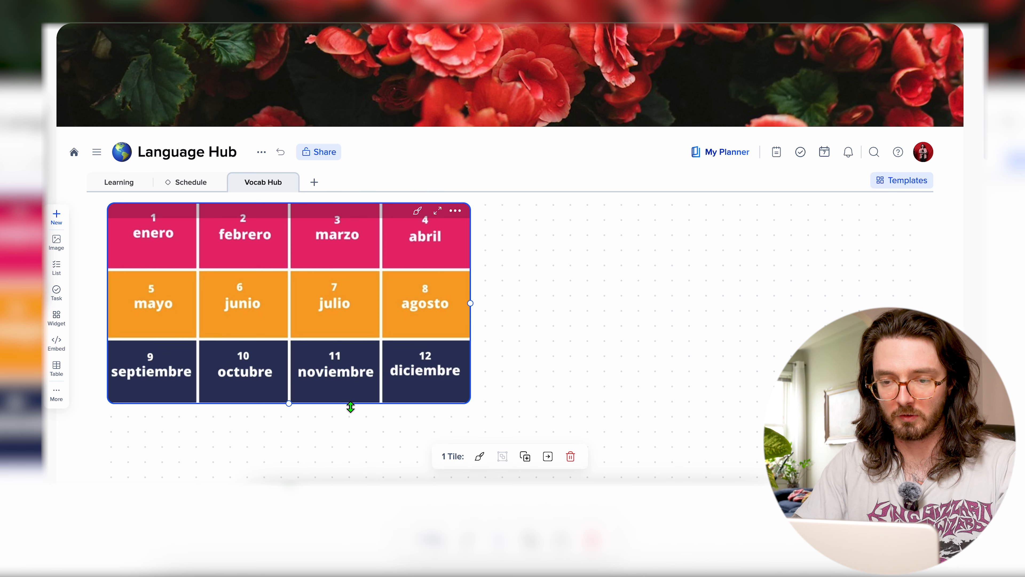
Step: Place Vocabulario_Profesiones.png from Downloads beside the months tile and widen and lengthen its tile to show the full picture
{"action": "left_click", "coordinate": [270, 559]}
{"action": "left_click", "coordinate": [591, 92]}
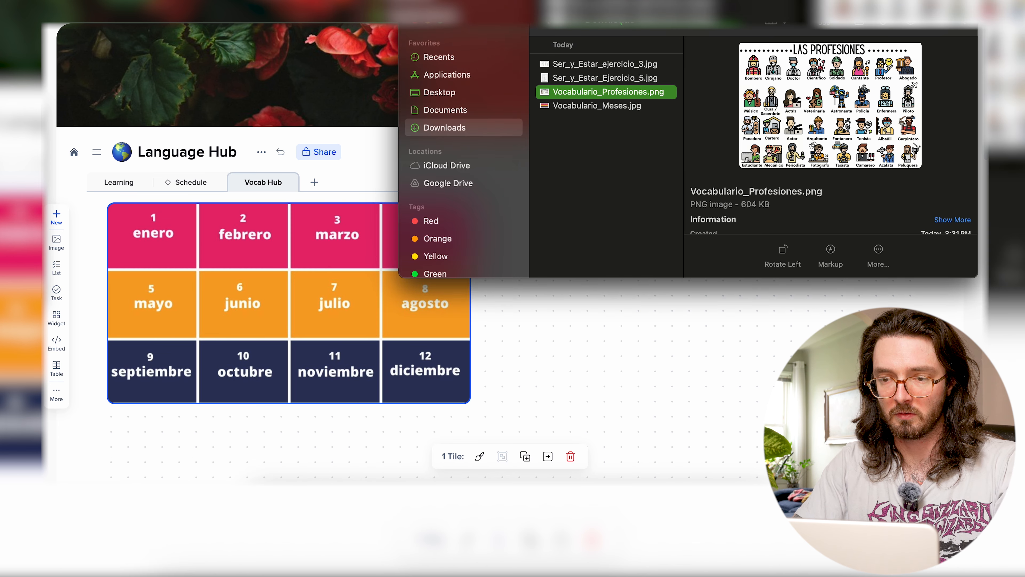
{"action": "left_click_drag", "start_coordinate": [638, 40], "coordinate": [816, 39]}
{"action": "left_click_drag", "start_coordinate": [798, 92], "coordinate": [549, 238]}
{"action": "left_click_drag", "start_coordinate": [676, 287], "coordinate": [894, 272]}
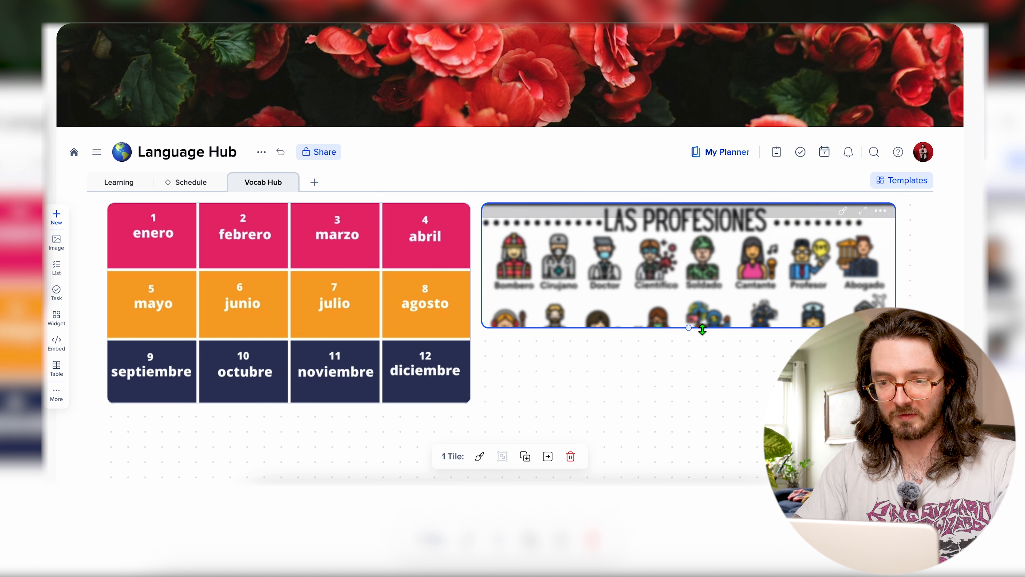
{"action": "left_click_drag", "start_coordinate": [701, 331], "coordinate": [703, 475]}
{"action": "scroll", "coordinate": [716, 348], "scroll_direction": "down", "scroll_amount": 4}
{"action": "left_click_drag", "start_coordinate": [717, 342], "coordinate": [716, 362]}
{"action": "scroll", "coordinate": [716, 362], "scroll_direction": "up", "scroll_amount": 4}
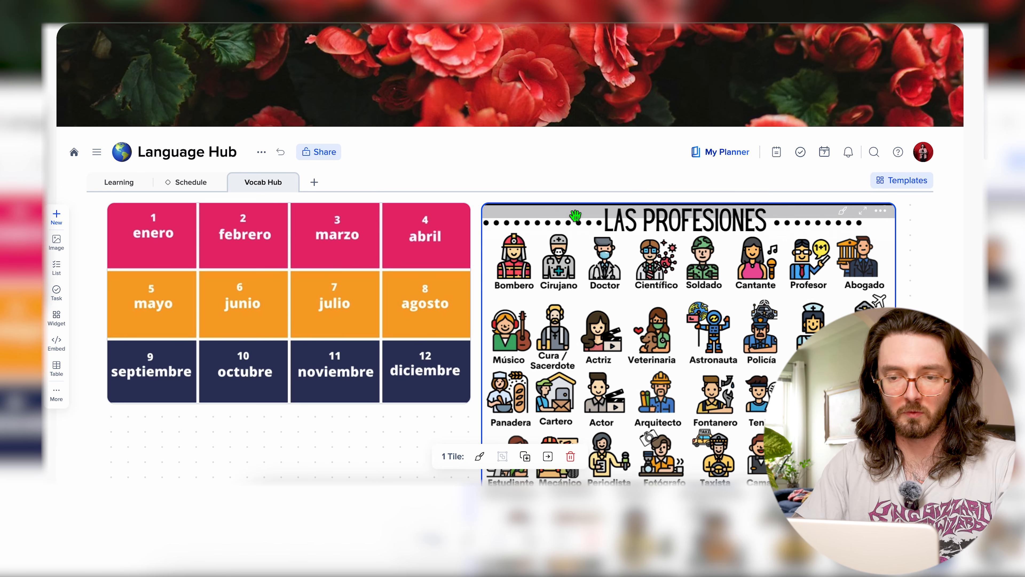
Step: Add another blank creative page to the workbook and name it Exercise Sheets
{"action": "left_click", "coordinate": [315, 184]}
{"action": "mouse_move", "coordinate": [355, 205]}
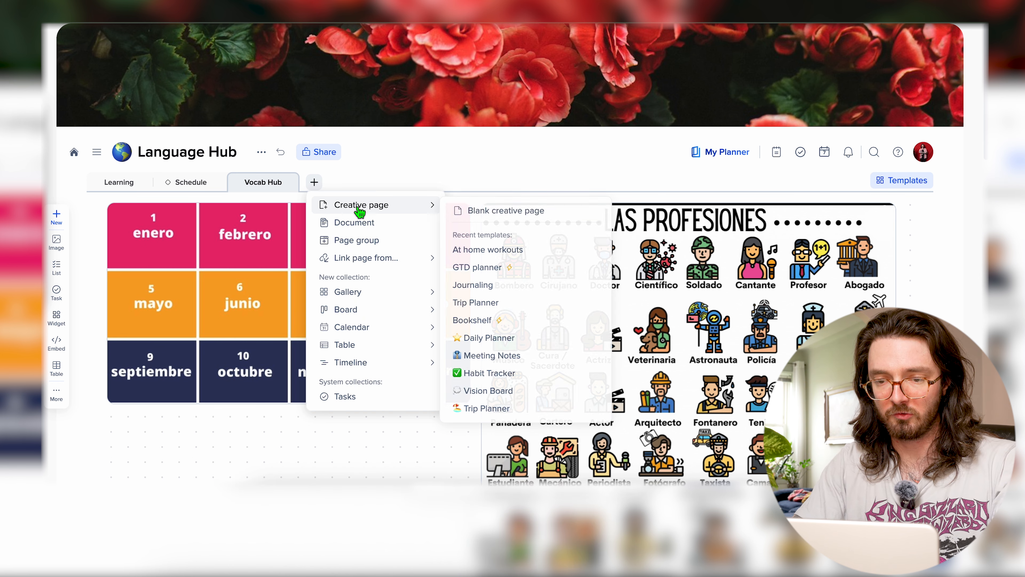
{"action": "left_click", "coordinate": [470, 208]}
{"action": "type", "text": "Exercise Sheets"}
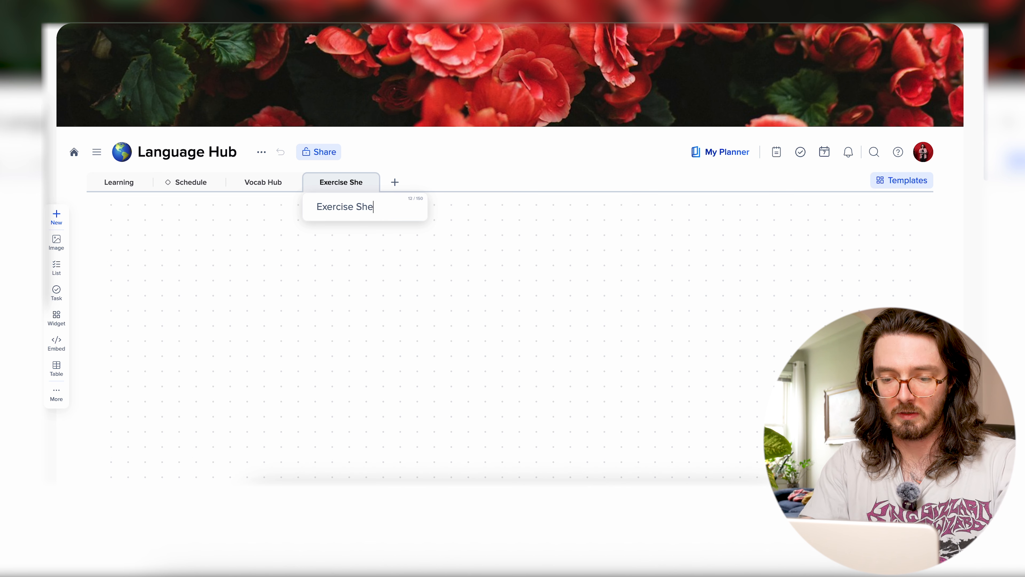
{"action": "key", "text": "Return"}
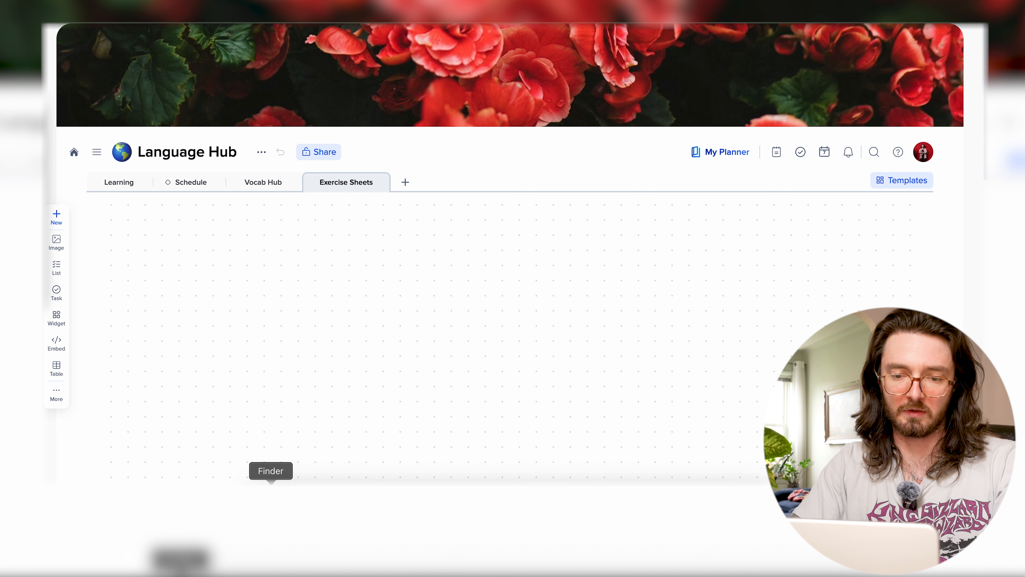
Step: Place Ser_y_Estar_Ejercicio_5.jpg from the Downloads folder on the Exercise Sheets page
{"action": "left_click", "coordinate": [271, 495]}
{"action": "left_click", "coordinate": [758, 77]}
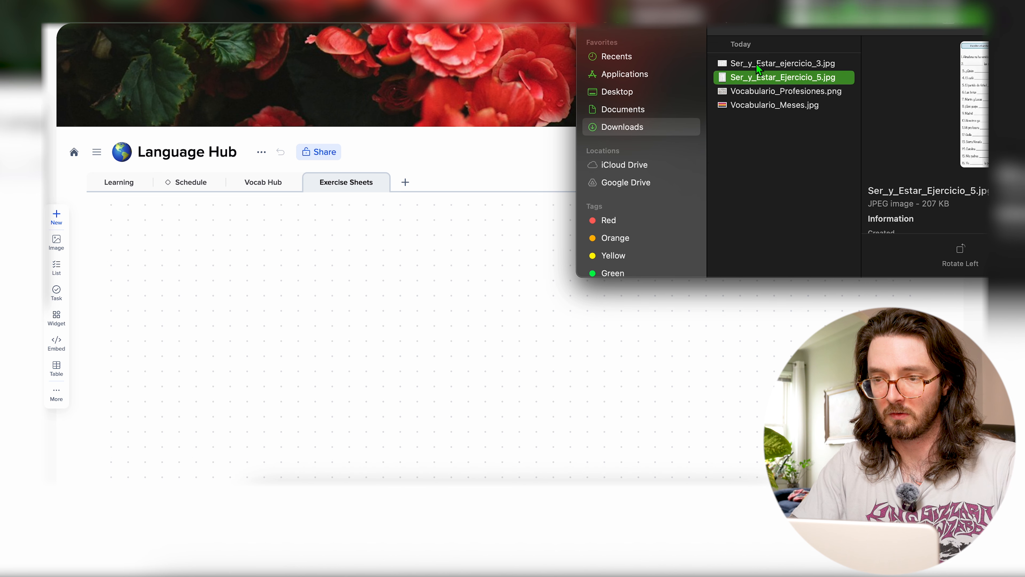
{"action": "left_click", "coordinate": [756, 63], "text": "super"}
{"action": "left_click", "coordinate": [754, 75]}
{"action": "left_click_drag", "start_coordinate": [754, 75], "coordinate": [168, 233]}
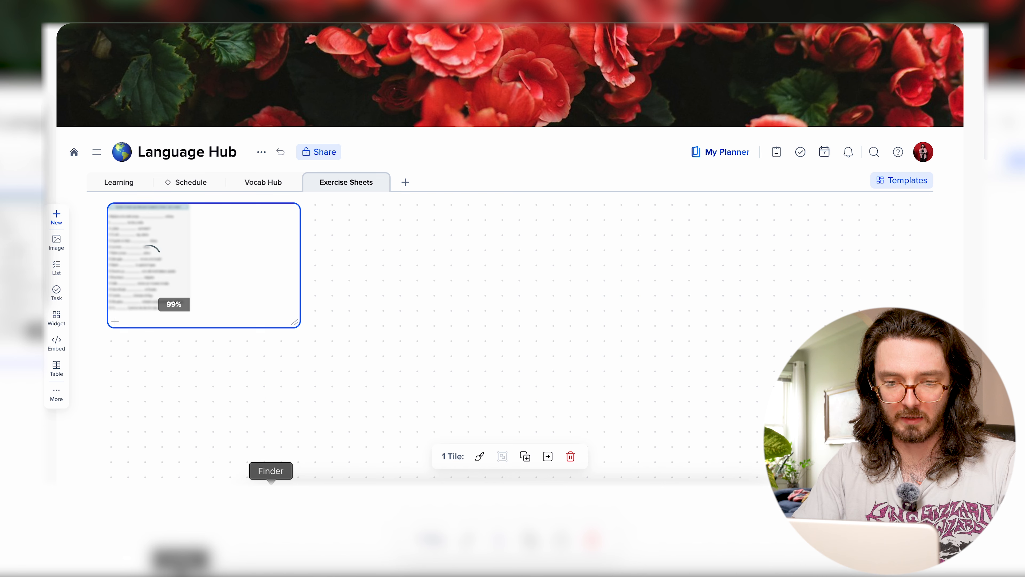
Step: Place Ser_y_Estar_ejercicio_3.jpg from the Downloads folder beside the first exercise tile
{"action": "left_click", "coordinate": [270, 495]}
{"action": "left_click", "coordinate": [781, 65]}
{"action": "left_click_drag", "start_coordinate": [781, 64], "coordinate": [389, 235]}
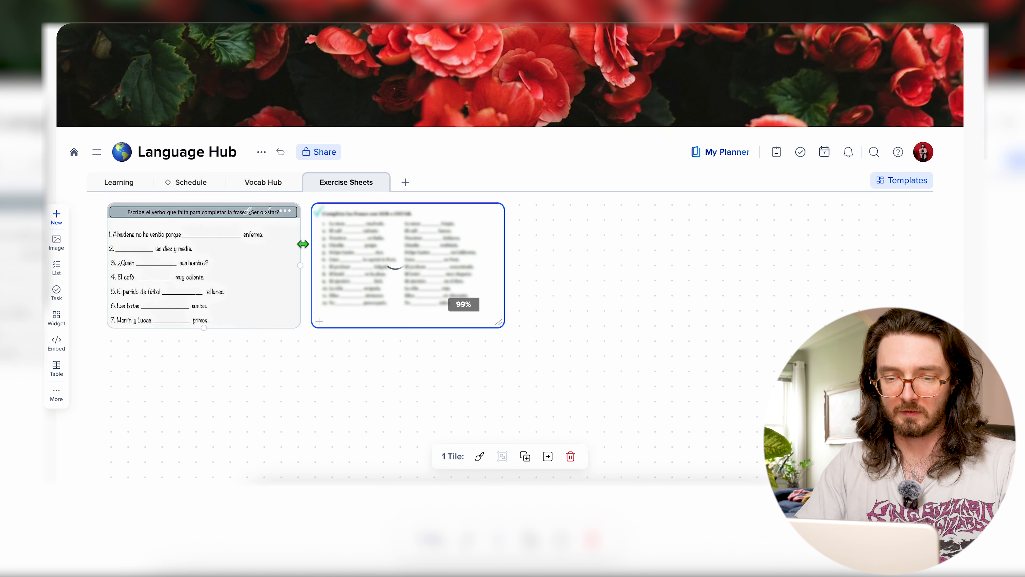
Step: Widen and lengthen the Ejercicio 5 tile so that at least its first ten sentences are readable
{"action": "left_click_drag", "start_coordinate": [302, 244], "coordinate": [664, 211]}
{"action": "scroll", "coordinate": [475, 292], "scroll_direction": "down", "scroll_amount": 2}
{"action": "scroll", "coordinate": [474, 293], "scroll_direction": "down", "scroll_amount": 1}
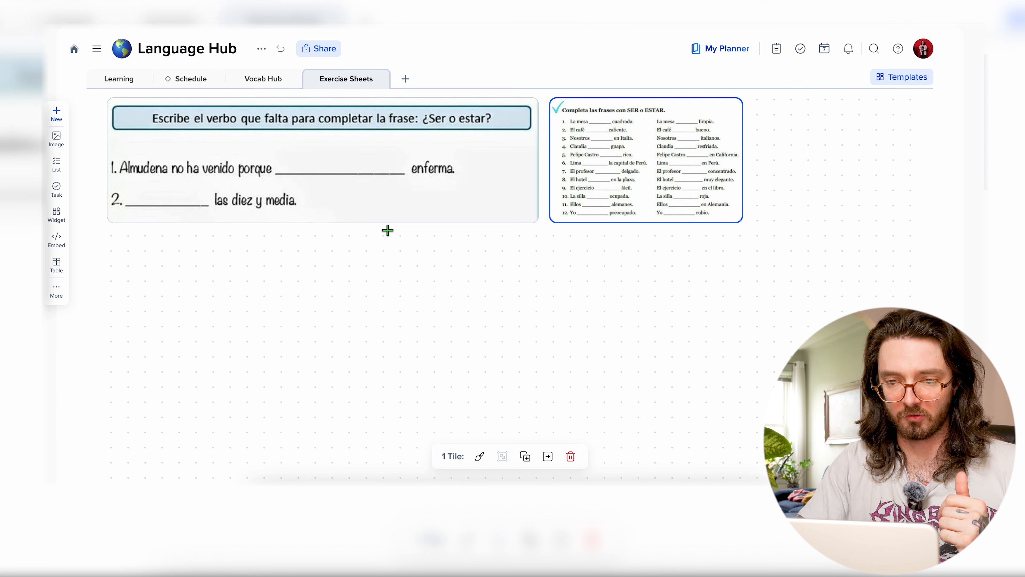
{"action": "left_click_drag", "start_coordinate": [387, 222], "coordinate": [379, 457]}
Step: Enlarge the "Completa las frases con SER o ESTAR" tile to fill the space beside the first exercise
{"action": "left_click", "coordinate": [638, 208]}
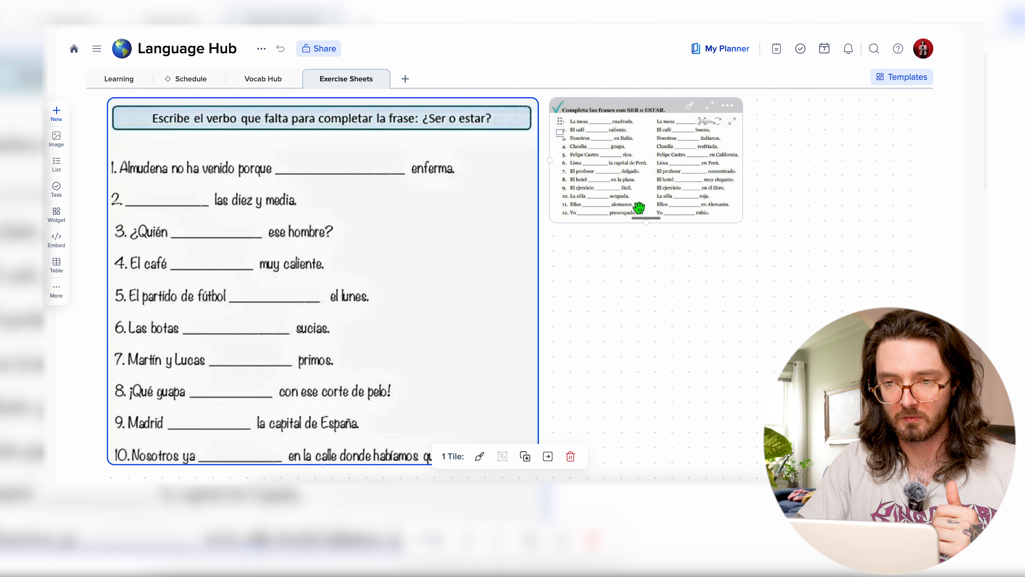
{"action": "left_click_drag", "start_coordinate": [746, 222], "coordinate": [790, 250]}
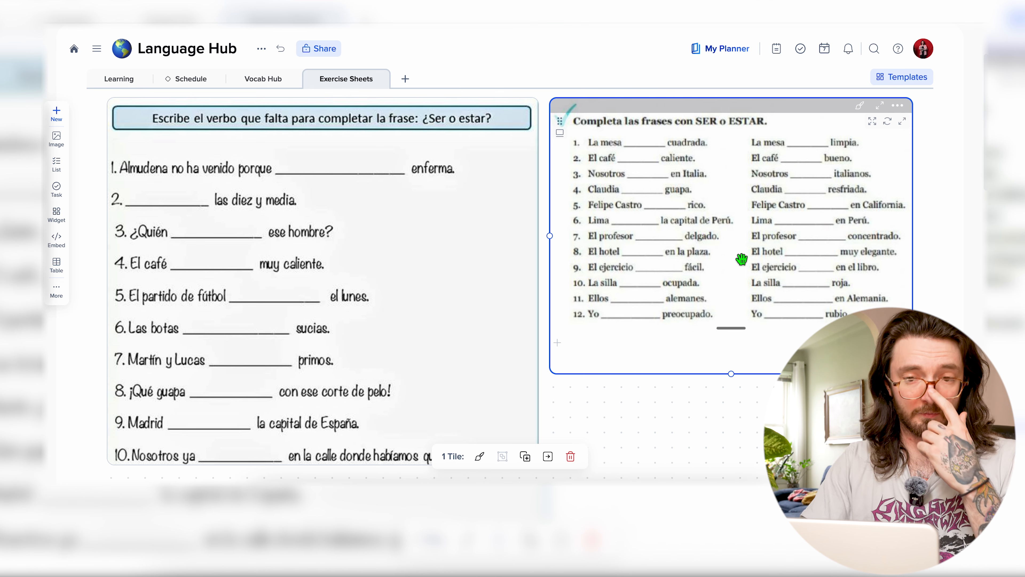
{"action": "left_click", "coordinate": [511, 231]}
Step: Put the Vocab Hub page into a new page group and name the group Vocab
{"action": "scroll", "coordinate": [511, 230], "scroll_direction": "up", "scroll_amount": 2}
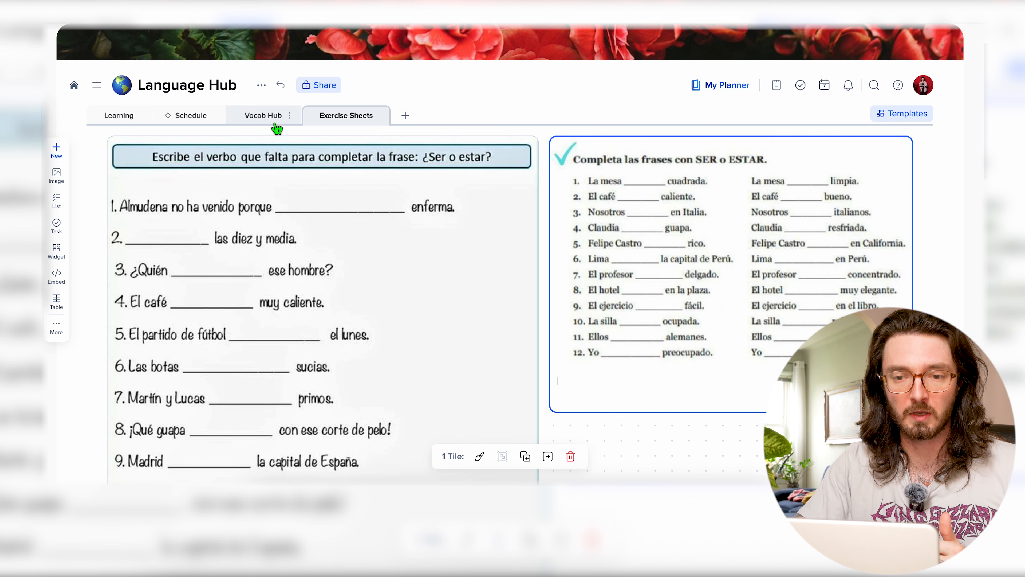
{"action": "left_click", "coordinate": [274, 115]}
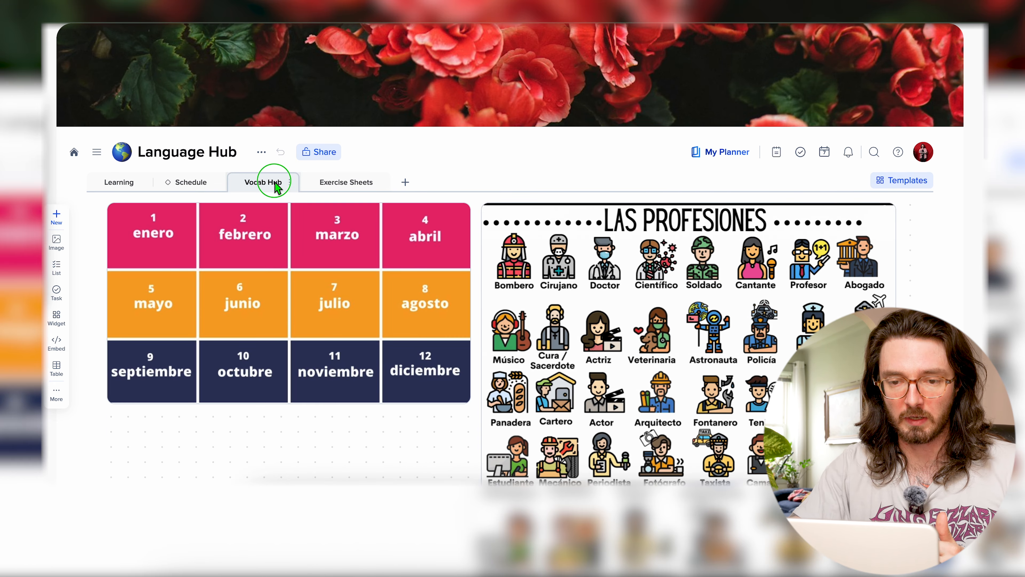
{"action": "right_click", "coordinate": [275, 183]}
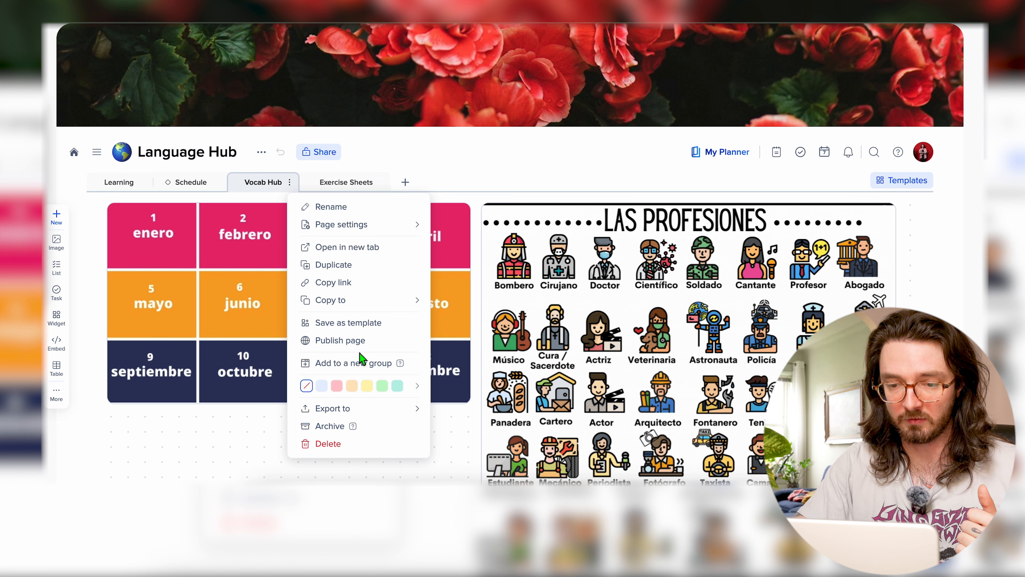
{"action": "left_click", "coordinate": [344, 369]}
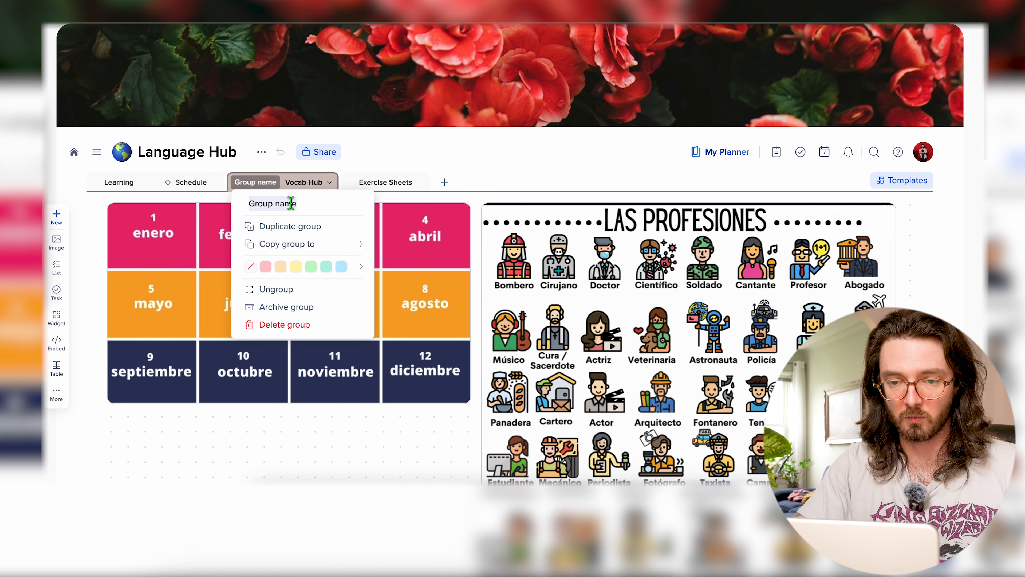
{"action": "type", "text": "Vocab"}
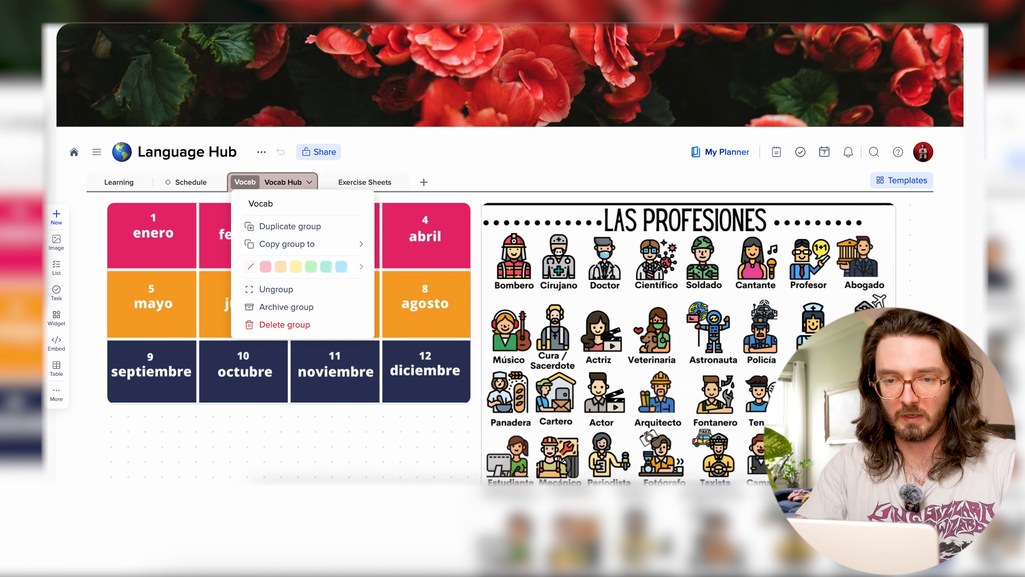
Step: Create a new page inside the Vocab group and name it "Ser / Estar"
{"action": "key", "text": "Return"}
{"action": "left_click", "coordinate": [309, 182]}
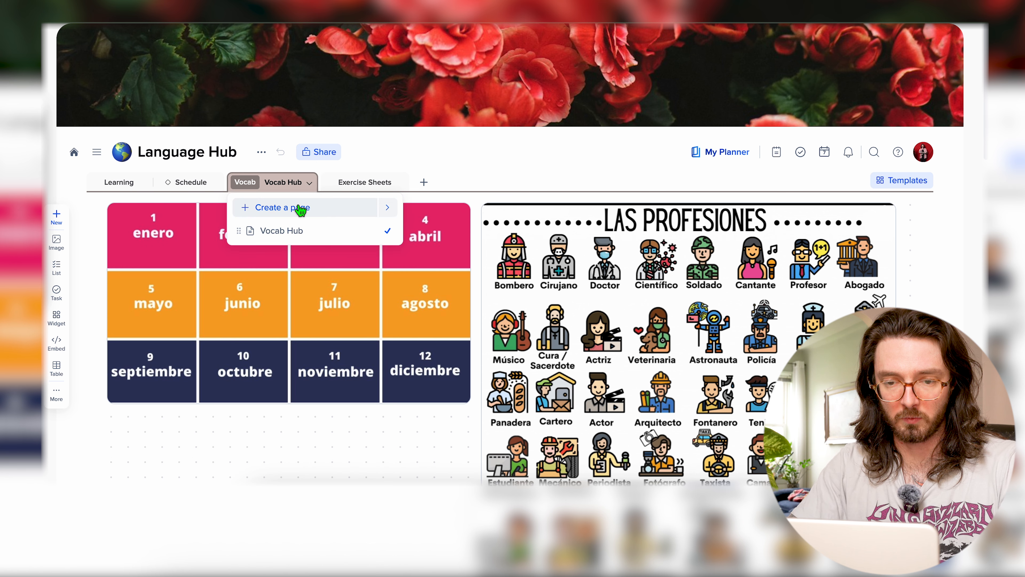
{"action": "left_click", "coordinate": [301, 208]}
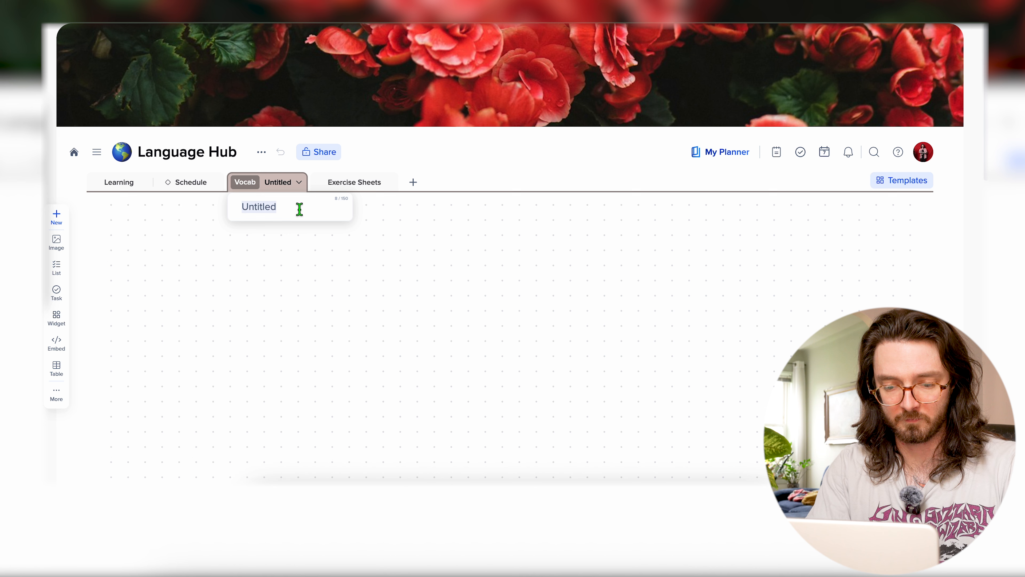
{"action": "type", "text": "Ser"}
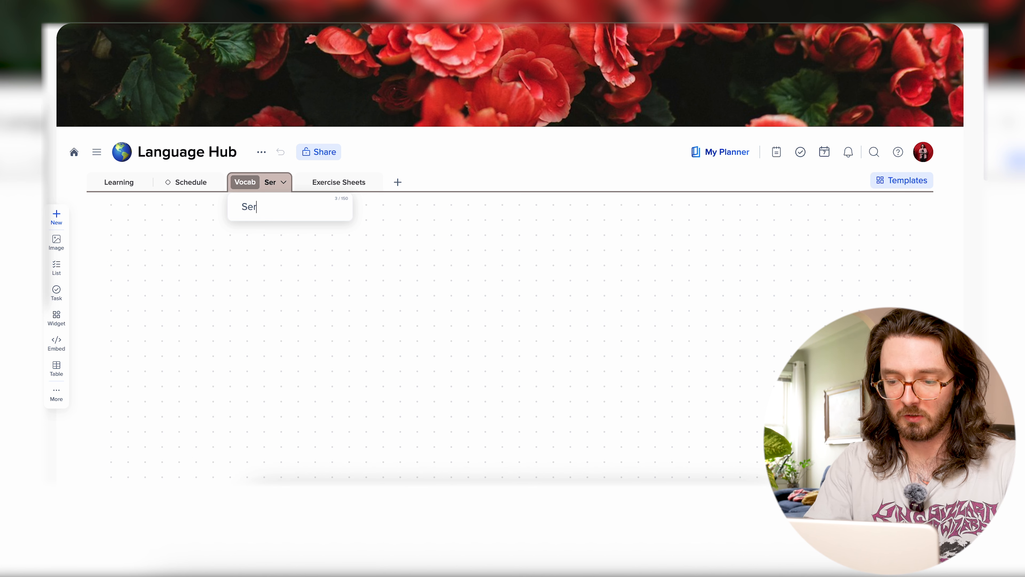
{"action": "type", "text": " / estar"}
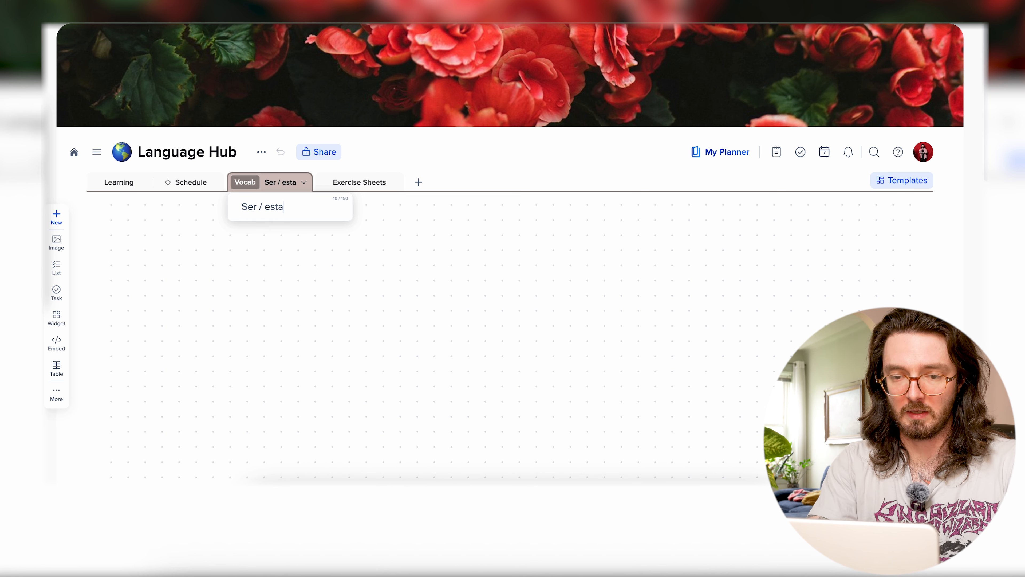
{"action": "left_click", "coordinate": [270, 207]}
{"action": "key", "text": "BackSpace"}
{"action": "type", "text": "E"}
{"action": "key", "text": "Return"}
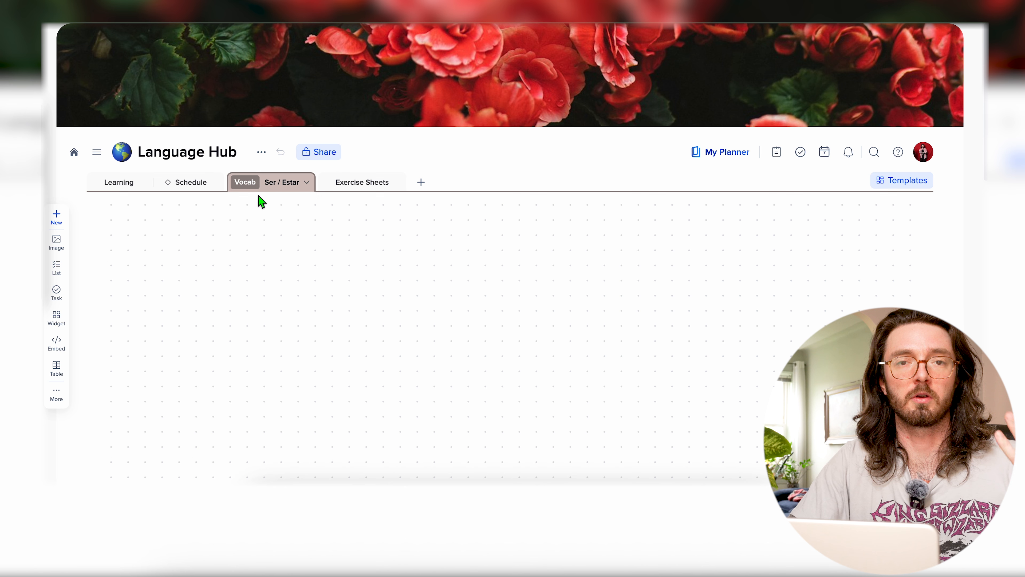
Step: Draw a note tile at the upper-left of the Ser / Estar page and title it "Ser"
{"action": "left_click_drag", "start_coordinate": [109, 204], "coordinate": [362, 423]}
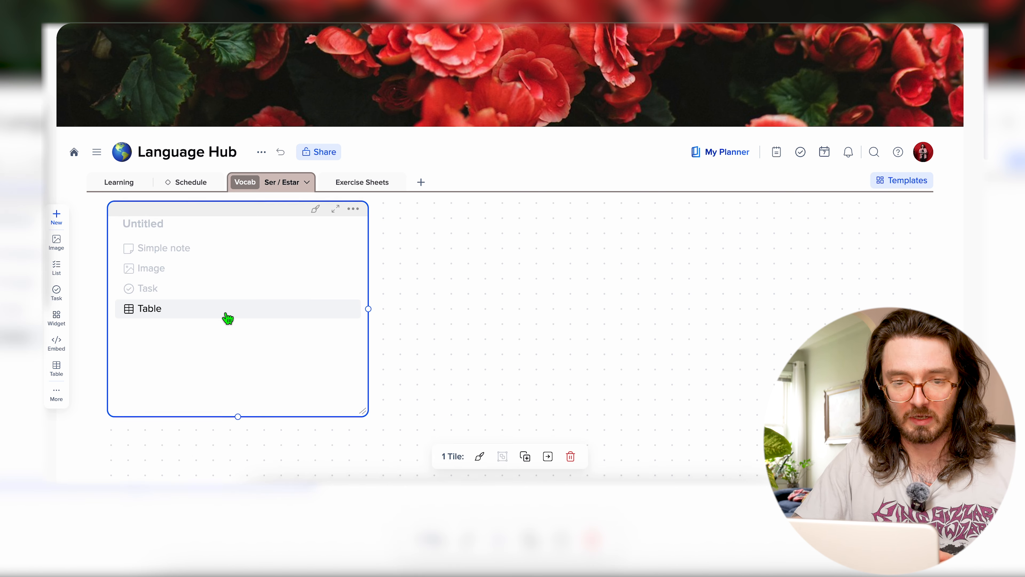
{"action": "scroll", "coordinate": [226, 315], "scroll_direction": "down", "scroll_amount": 1}
{"action": "left_click", "coordinate": [178, 208]}
{"action": "type", "text": "Ser"}
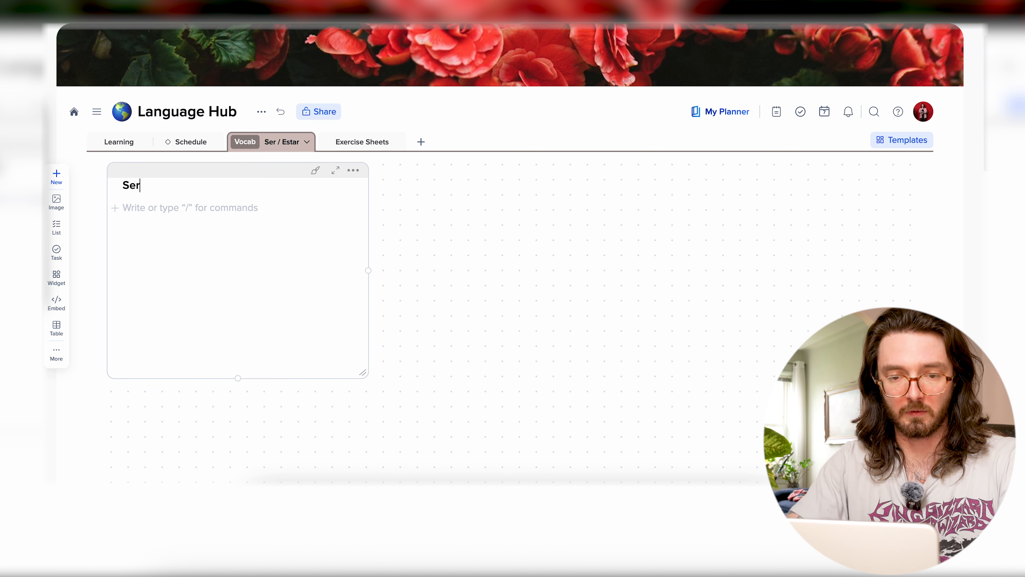
Step: Write a bulleted list in the Ser tile with the entries "Yo Soy" and "Tu Eres"
{"action": "left_click", "coordinate": [161, 213]}
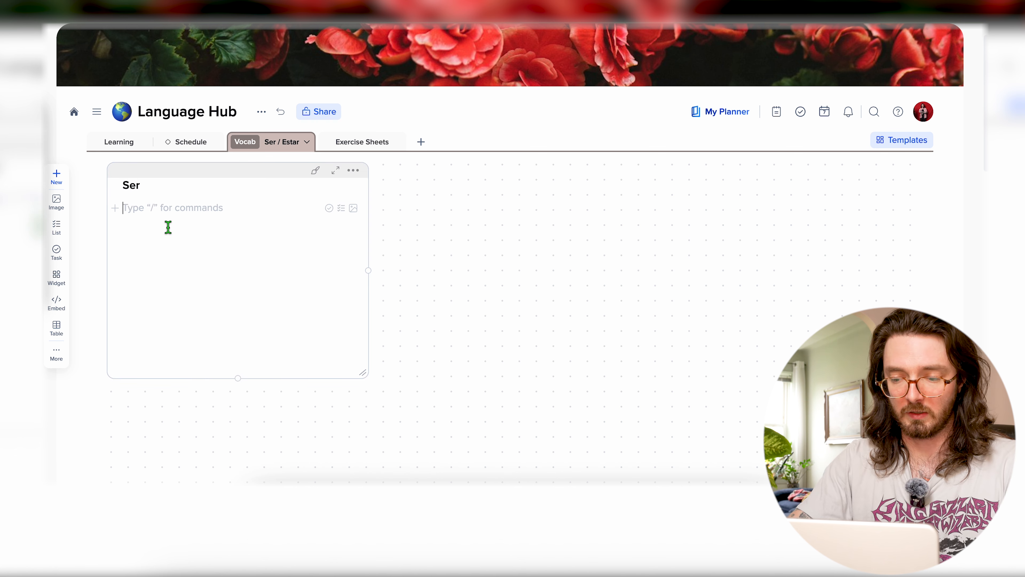
{"action": "type", "text": "-"}
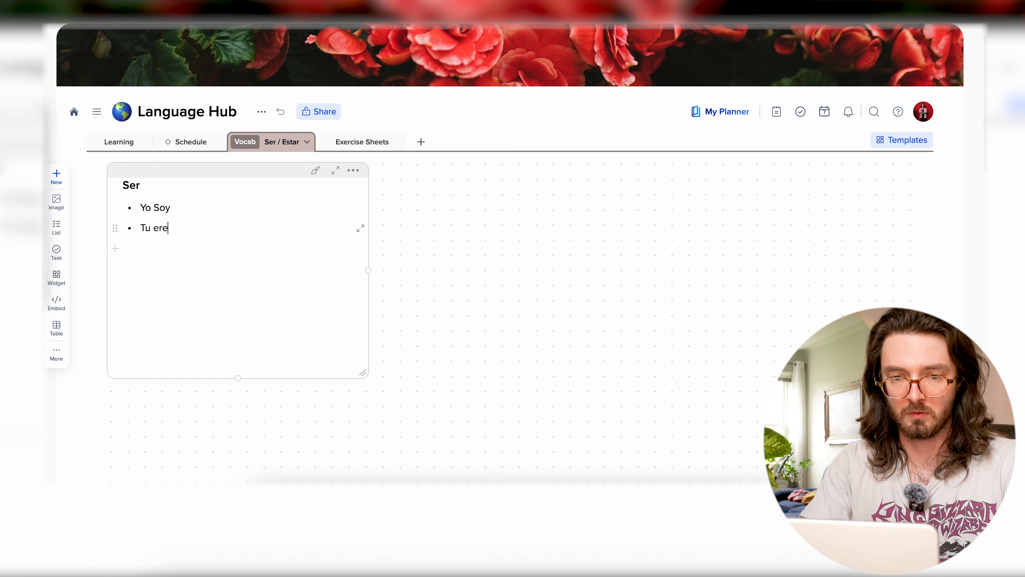
{"action": "left_click", "coordinate": [158, 228]}
{"action": "key", "text": "BackSpace"}
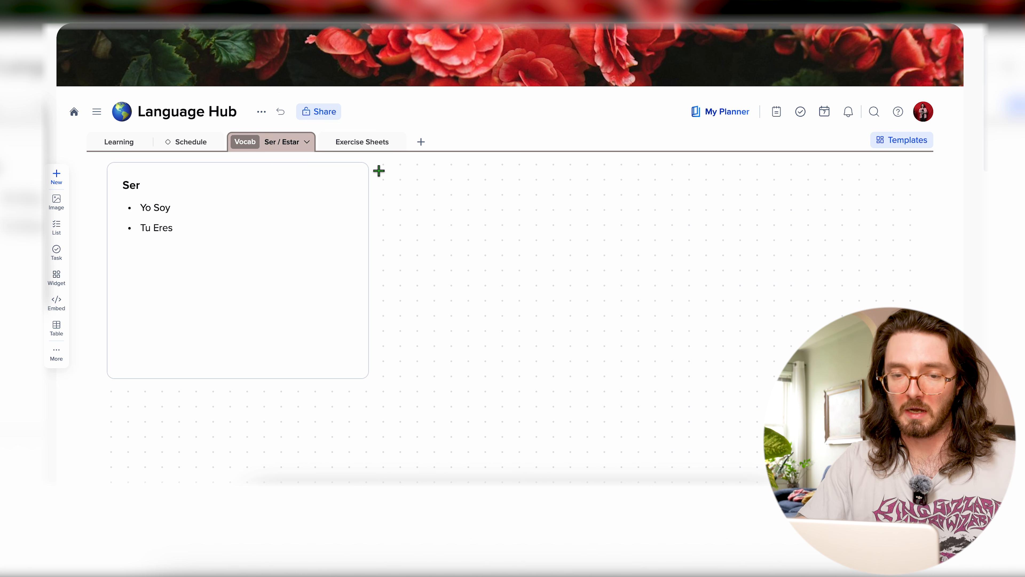
Step: Place Ser_y_Estar_Ejercicio_5.jpg from the Downloads folder beside the Ser tile
{"action": "left_click", "coordinate": [270, 564]}
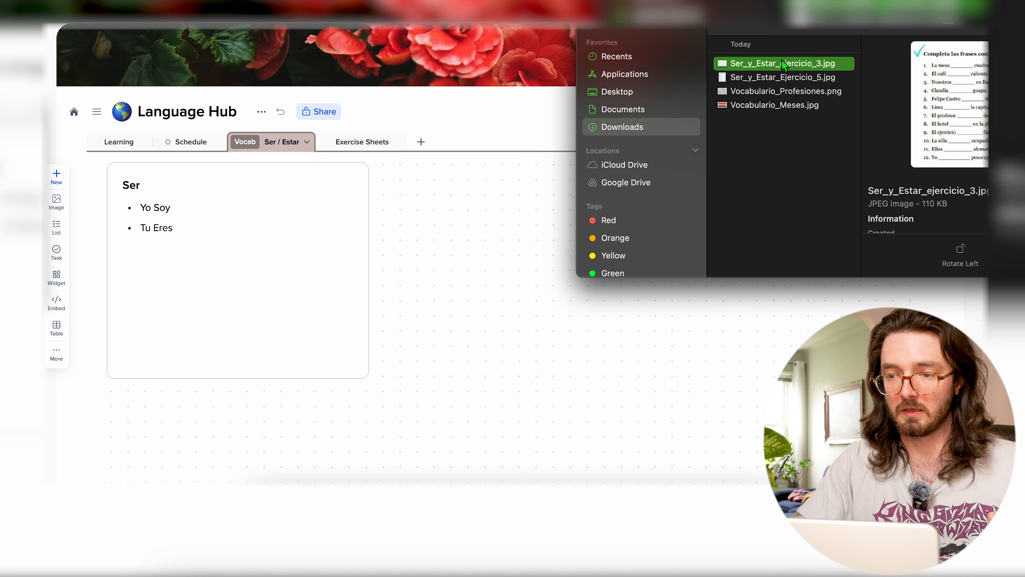
{"action": "left_click", "coordinate": [780, 78]}
{"action": "left_click_drag", "start_coordinate": [780, 78], "coordinate": [449, 212]}
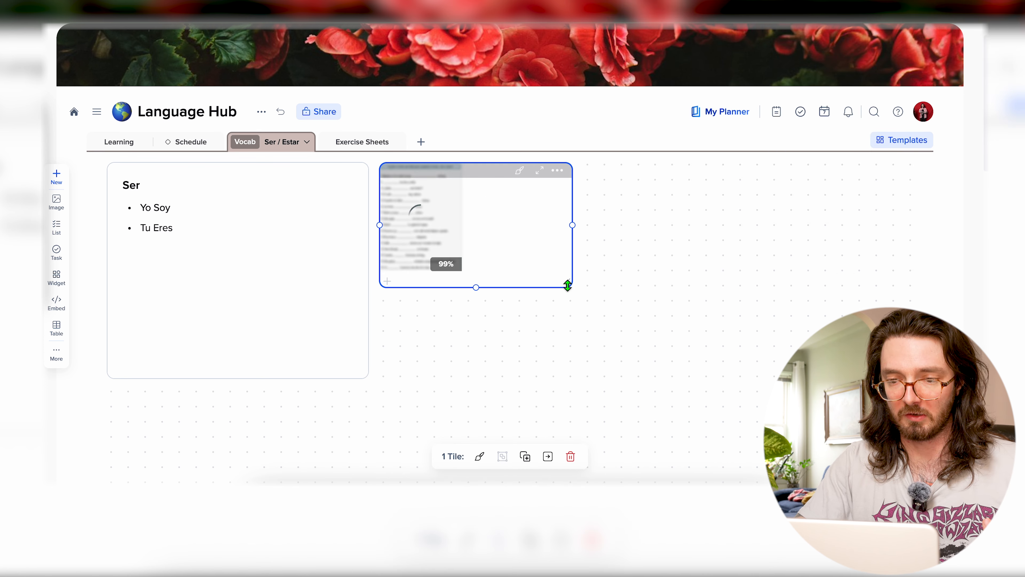
Step: Widen and lengthen the "¿Ser o estar?" exercise tile so that at least its first eight sentences are readable
{"action": "left_click_drag", "start_coordinate": [569, 285], "coordinate": [762, 419]}
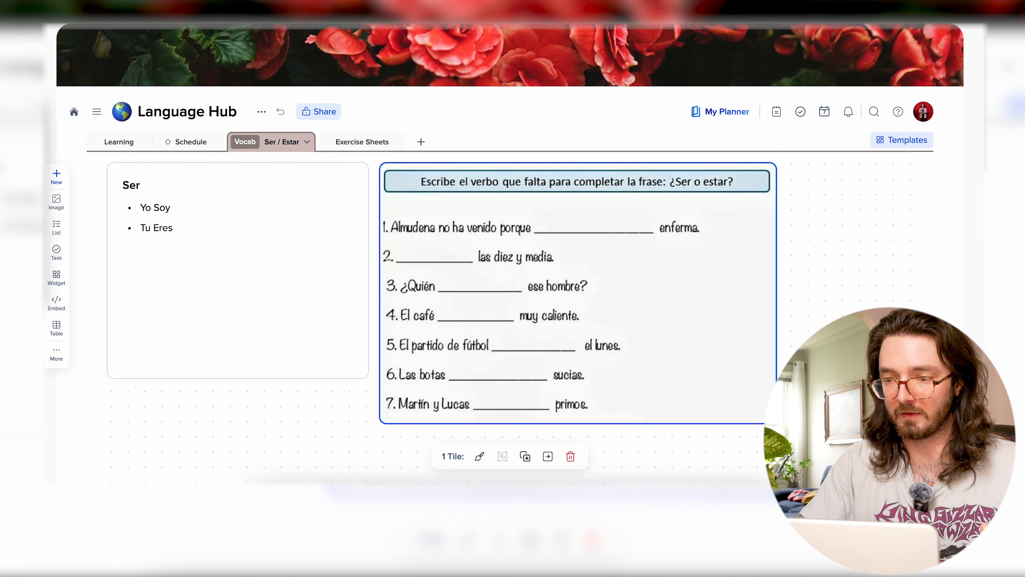
{"action": "scroll", "coordinate": [647, 304], "scroll_direction": "down", "scroll_amount": 2}
{"action": "left_click_drag", "start_coordinate": [632, 271], "coordinate": [634, 468]}
{"action": "scroll", "coordinate": [628, 295], "scroll_direction": "up", "scroll_amount": 4}
{"action": "scroll", "coordinate": [627, 295], "scroll_direction": "up", "scroll_amount": 2}
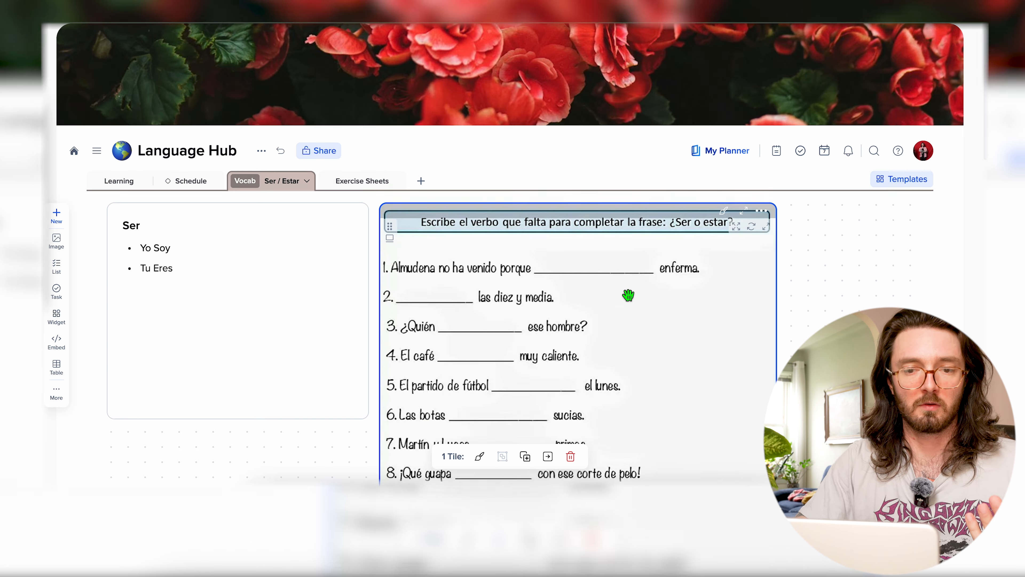
Step: Color the Exercise Sheets page tab teal and the Schedule page tab orange
{"action": "left_click", "coordinate": [399, 187]}
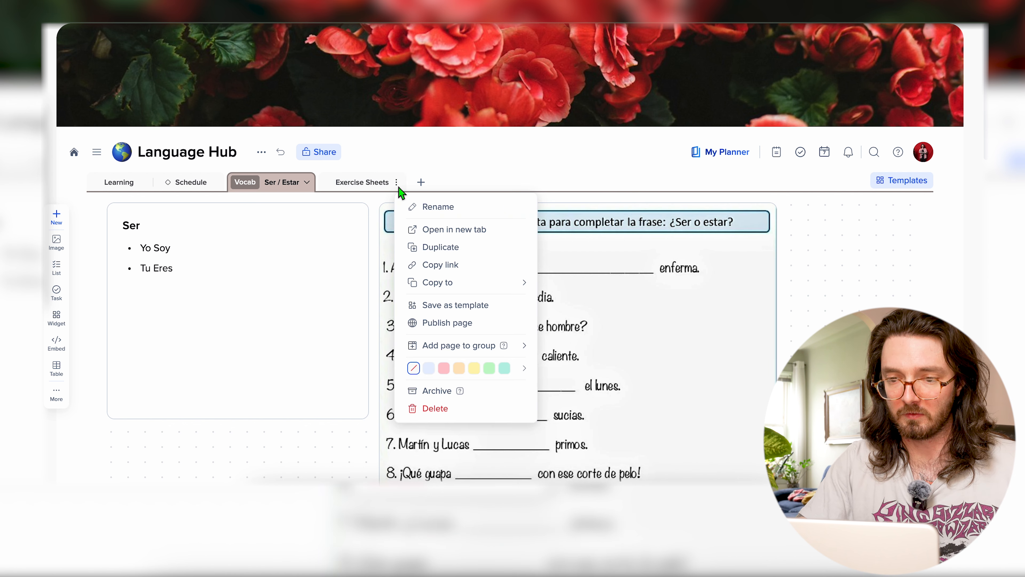
{"action": "left_click", "coordinate": [505, 369]}
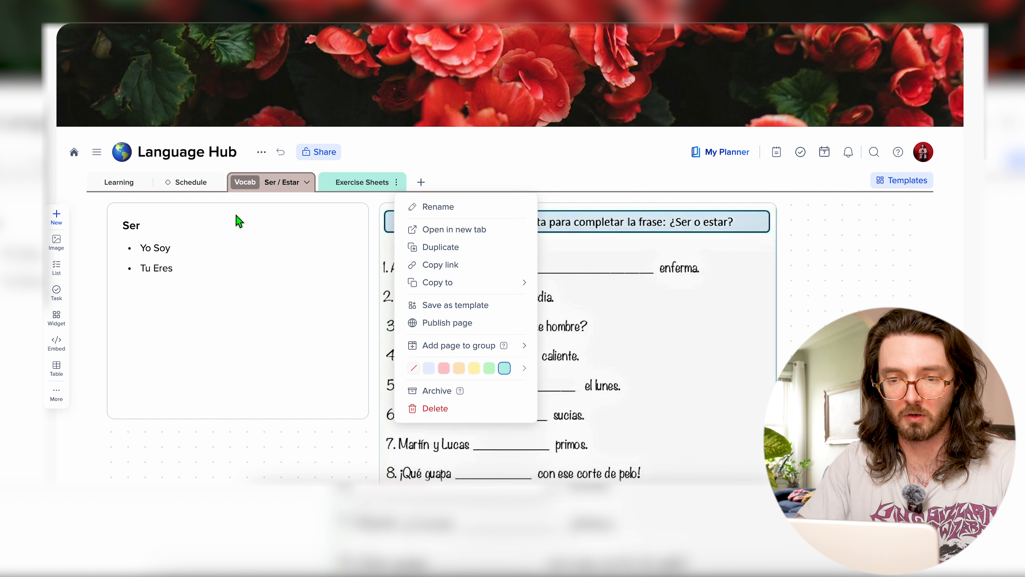
{"action": "left_click", "coordinate": [214, 181]}
{"action": "left_click", "coordinate": [277, 350]}
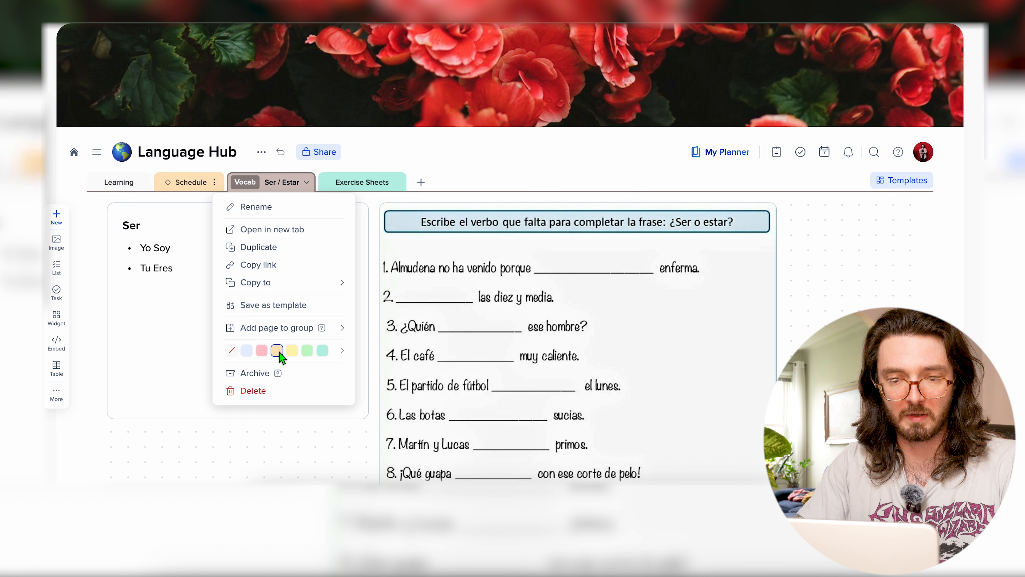
Step: Color the Learning page tab light blue
{"action": "left_click", "coordinate": [142, 177]}
{"action": "left_click", "coordinate": [141, 182]}
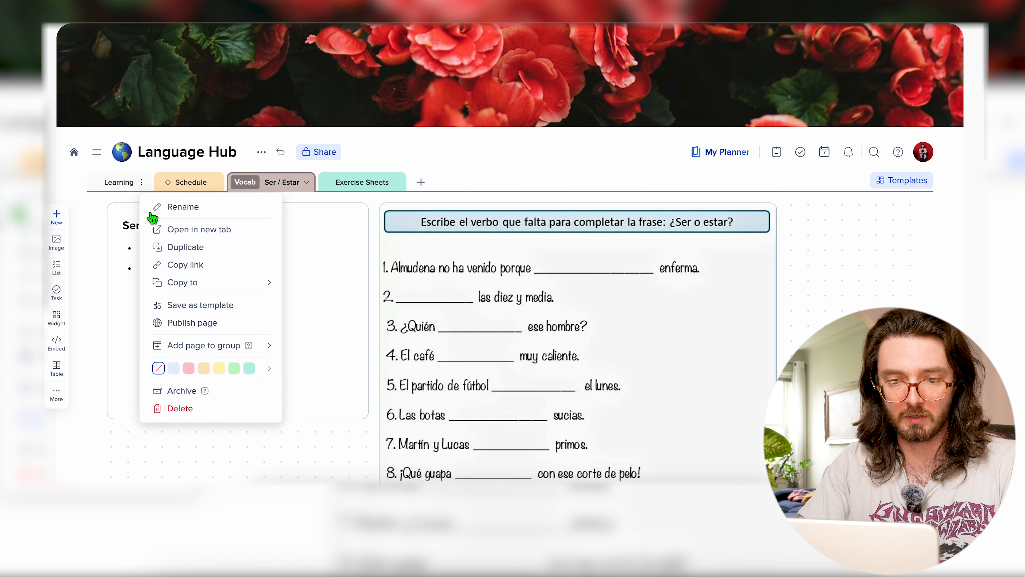
{"action": "left_click", "coordinate": [173, 368]}
{"action": "left_click", "coordinate": [484, 164]}
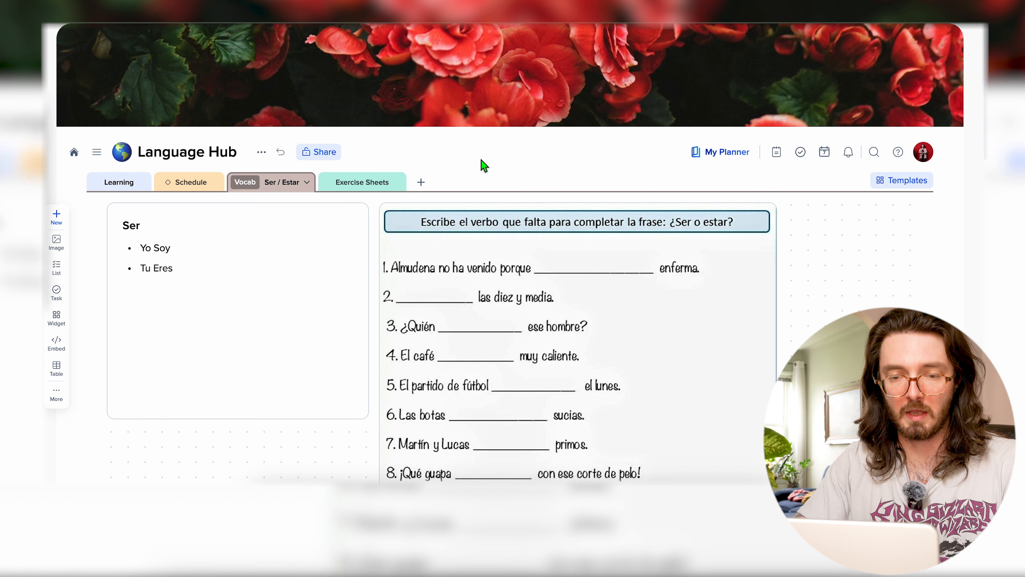